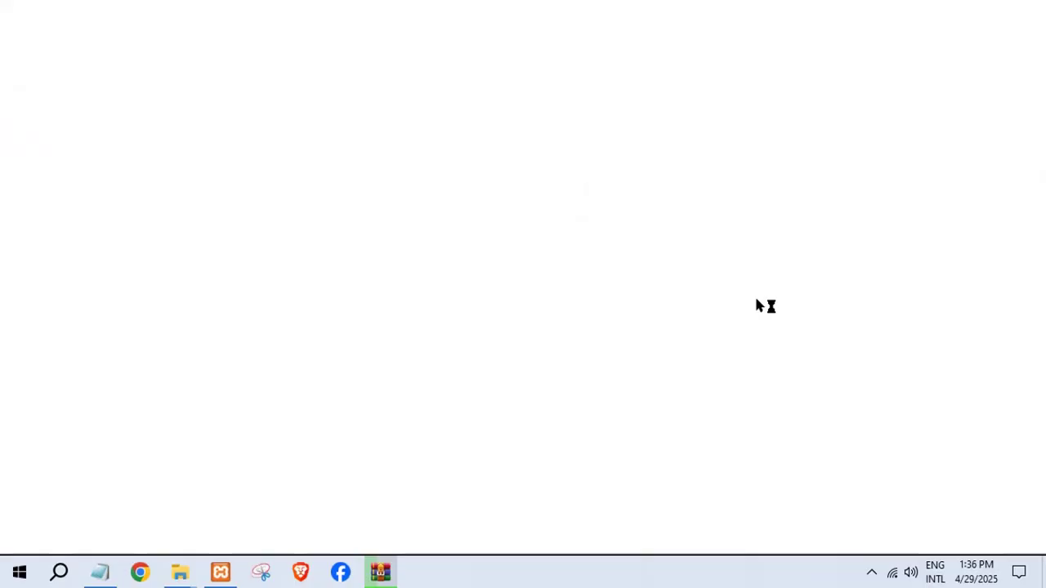
Send the sqgs.zip extraction progress to the background, check XAMPP, and open a blank Notepad note
click(391, 571)
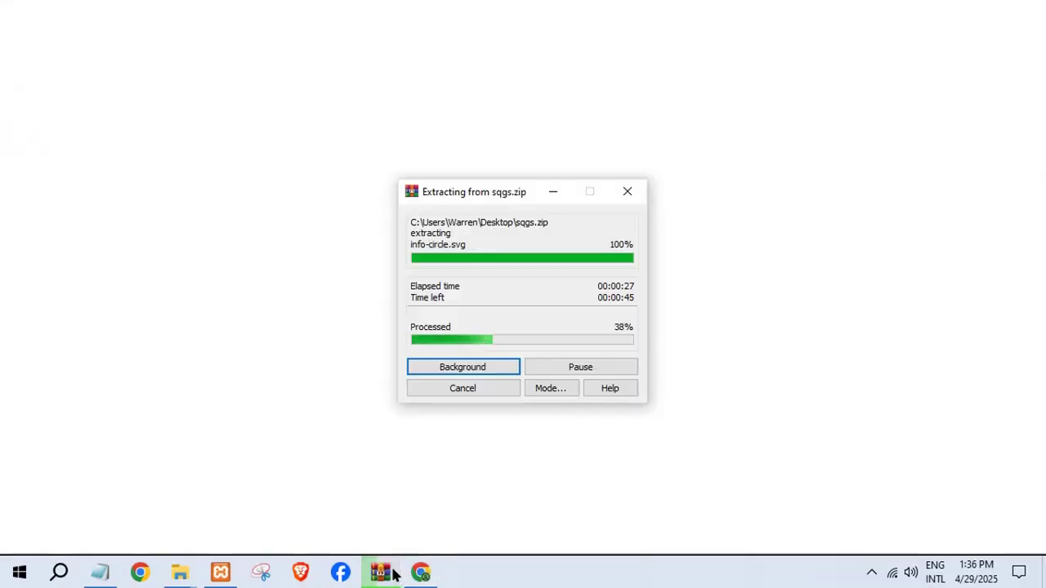
click(670, 488)
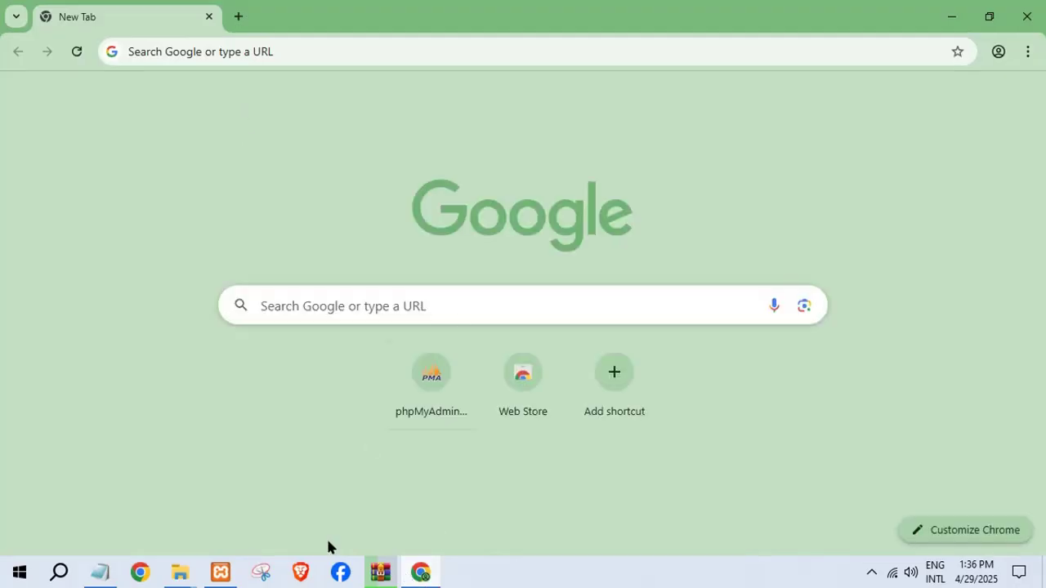
click(217, 575)
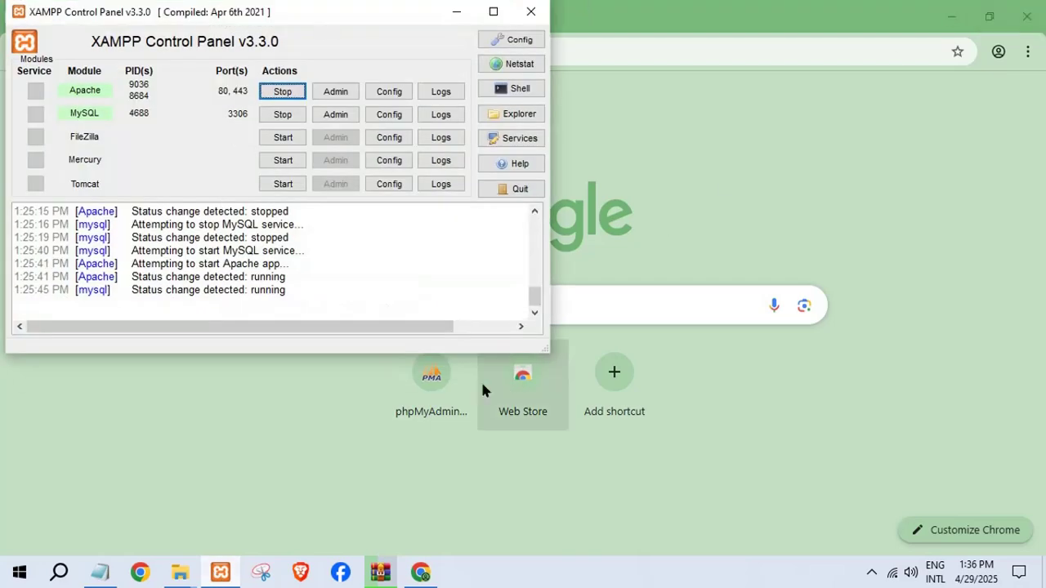
click(718, 147)
click(102, 572)
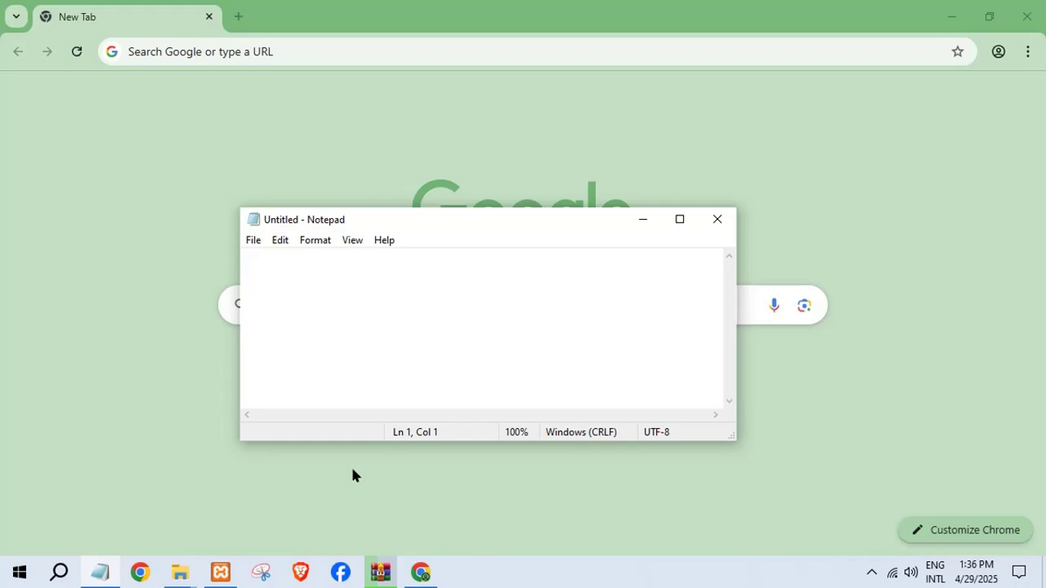
Write 'type localhosty/phpmyadmin any browser' in the Notepad note, fixing the typos
text(type l)
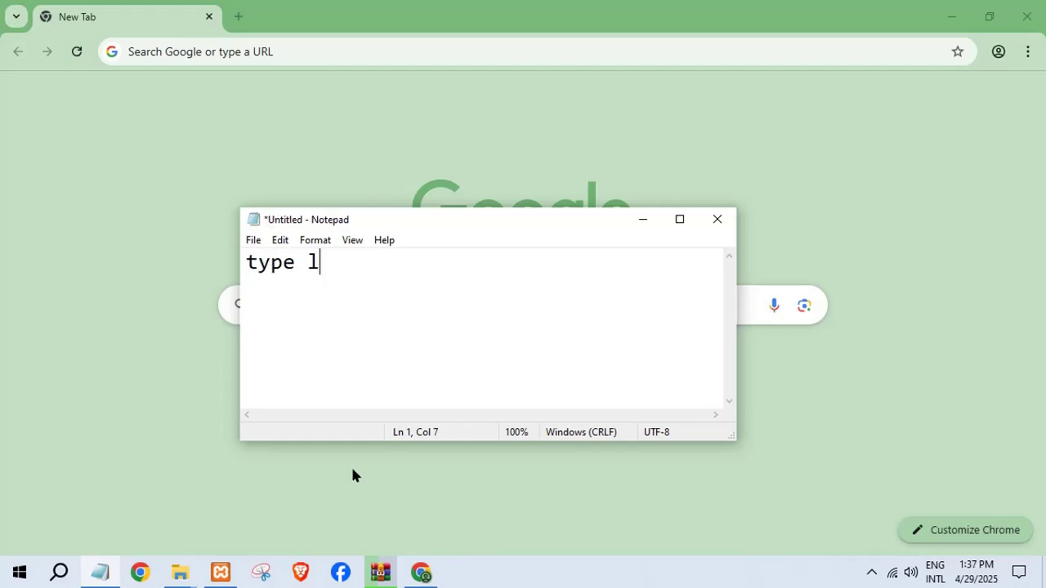
text(ocalhost)
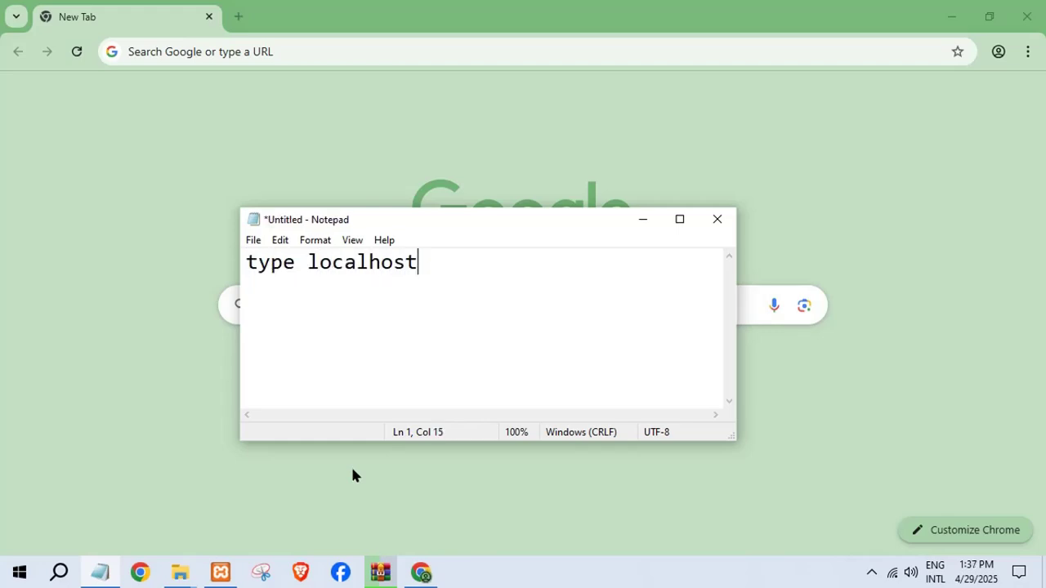
text(y)
key(BackSpace)
text(/phpm)
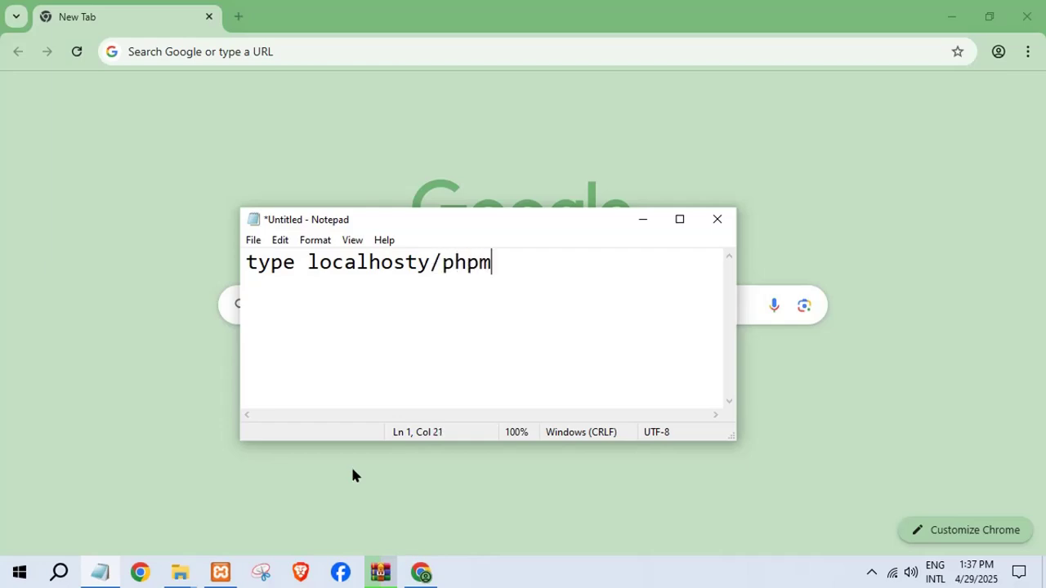
text(yadmin ny)
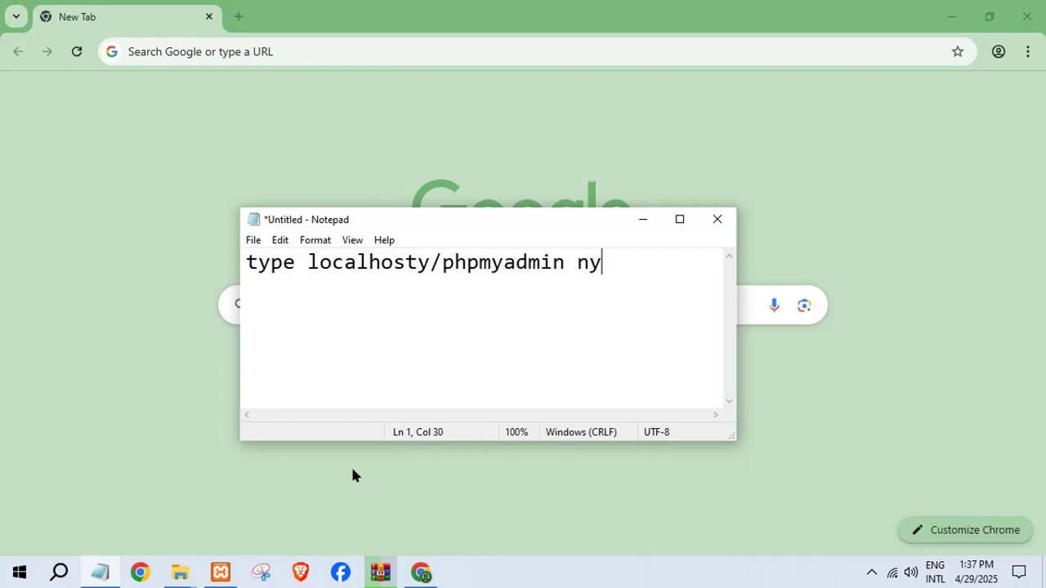
key(BackSpace)
key(BackSpace)
text(a)
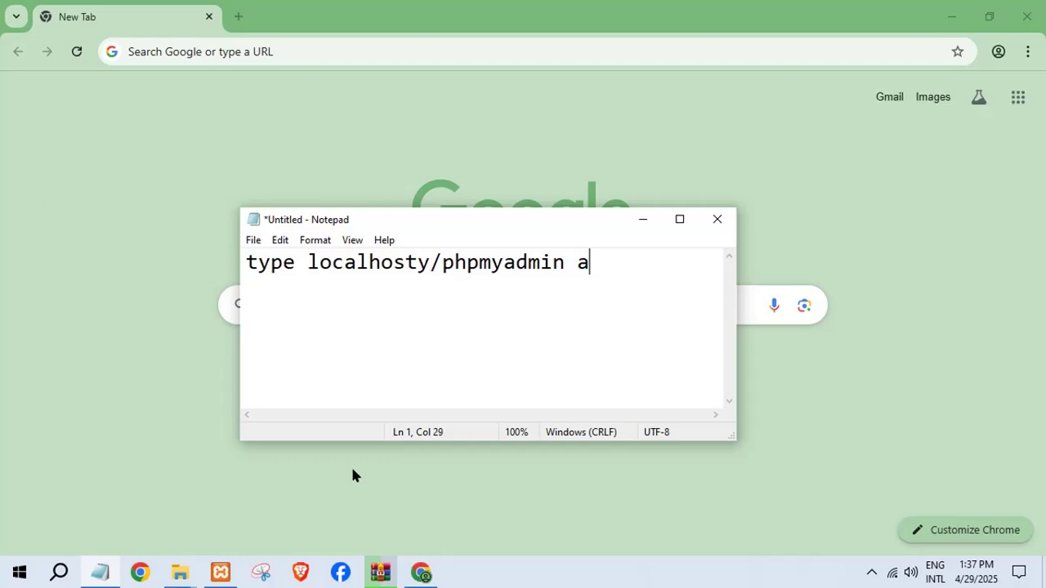
text(ny brower)
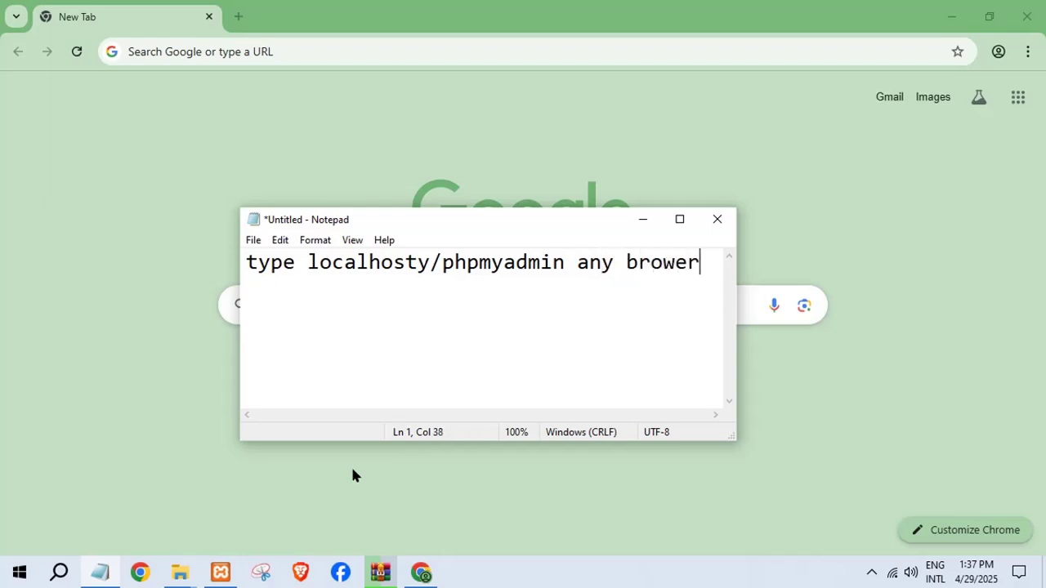
key(BackSpace)
text(e)
key(BackSpace)
key(BackSpace)
text(ser)
click(288, 63)
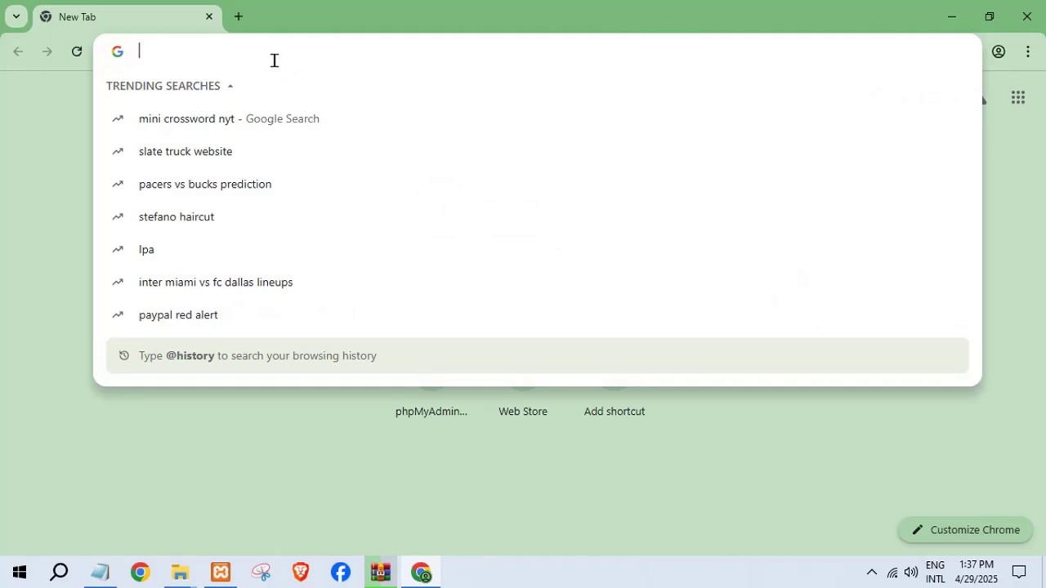
Enter the address localhost/phpmyadmin in Chrome, correcting the misspellings
text(php)
key(Escape)
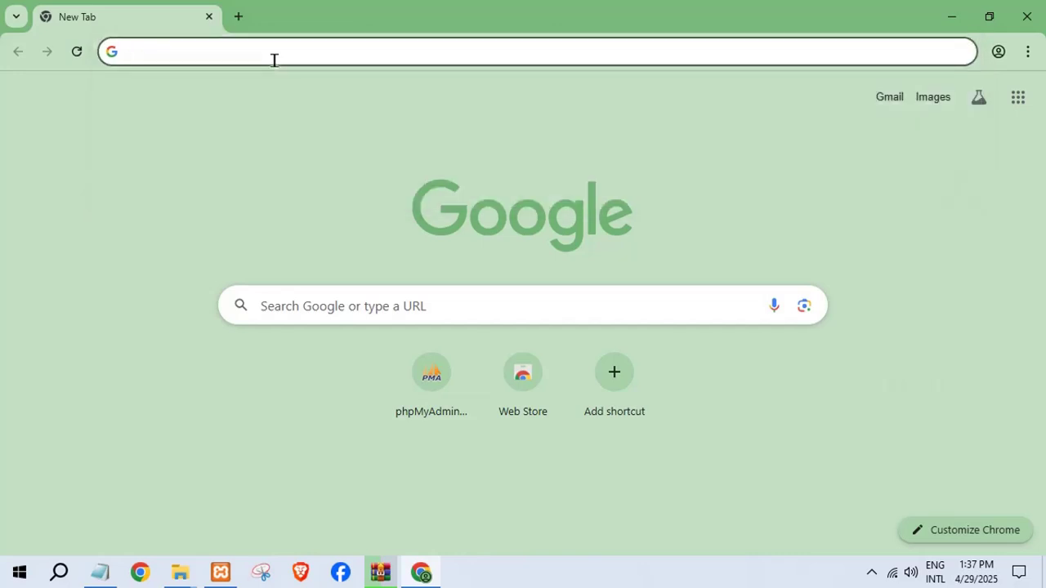
text(locla)
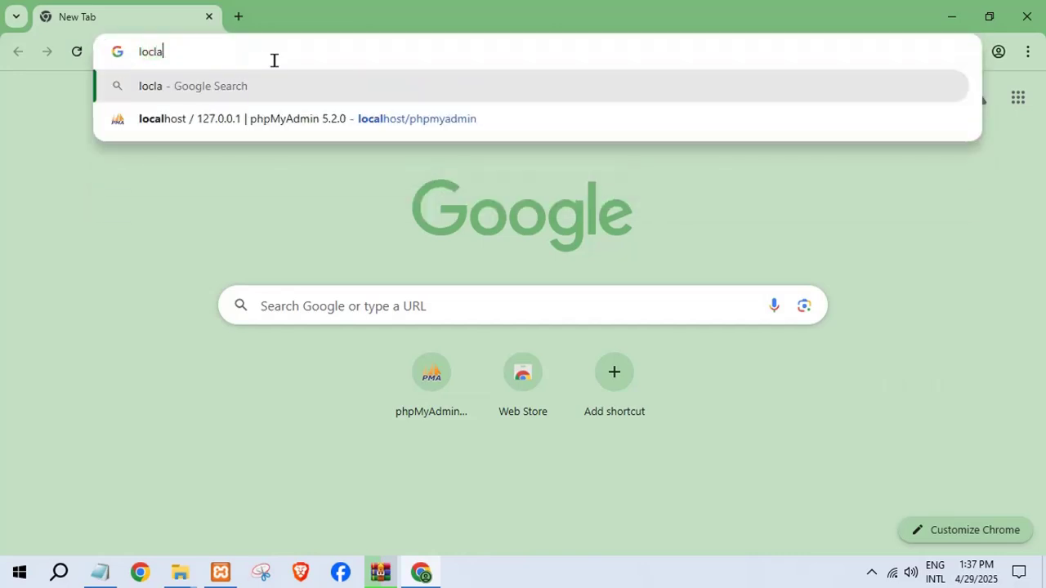
key(BackSpace)
key(BackSpace)
text(alh)
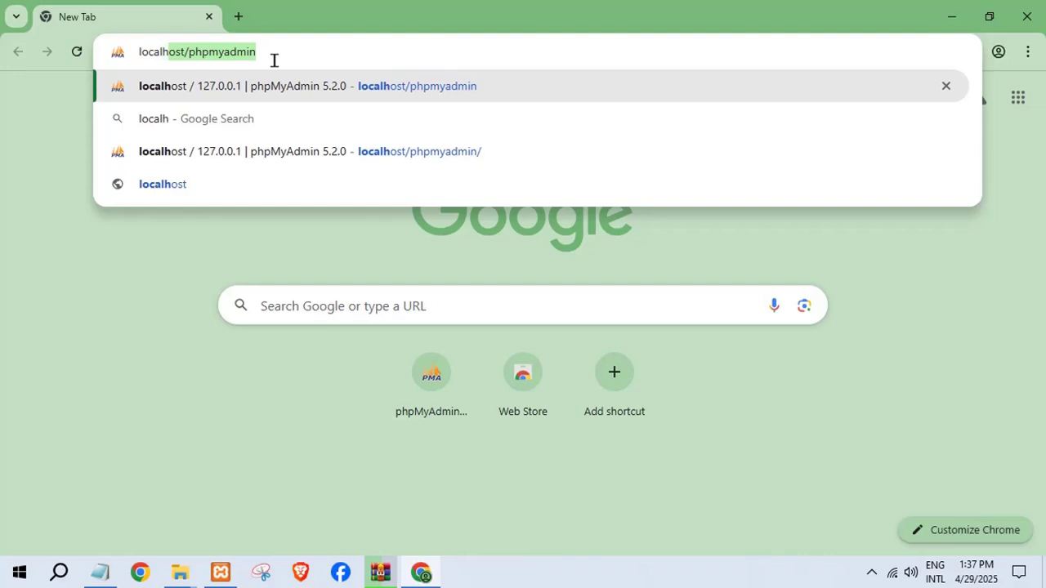
text(st)
key(BackSpace)
key(BackSpace)
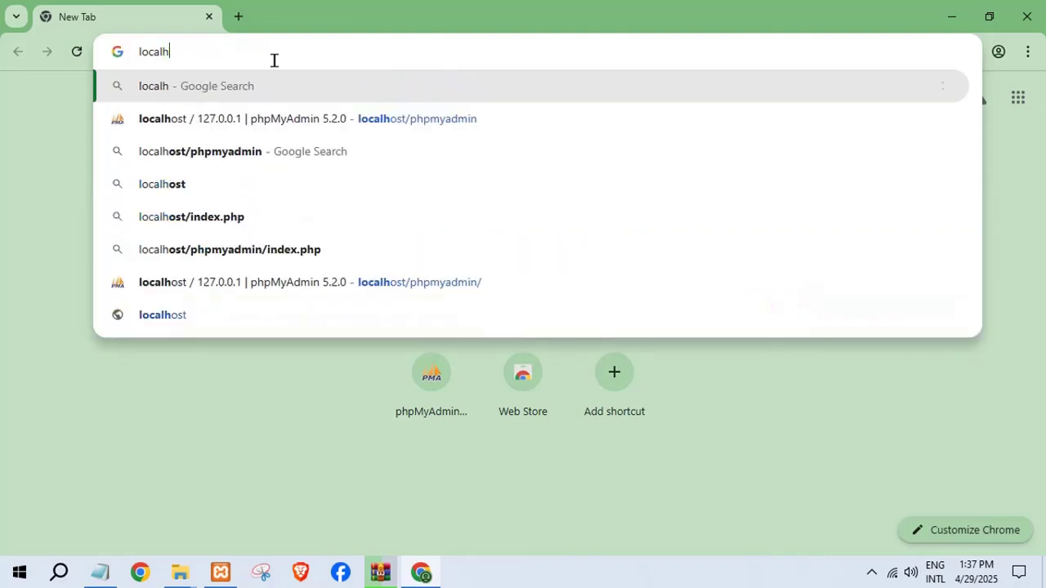
text(ost/phpm)
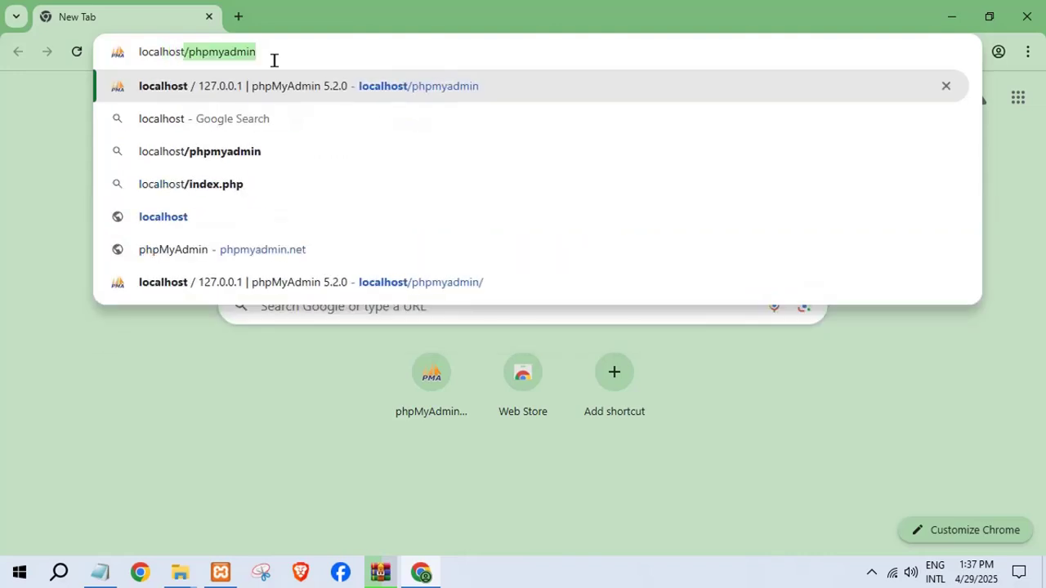
key(BackSpace)
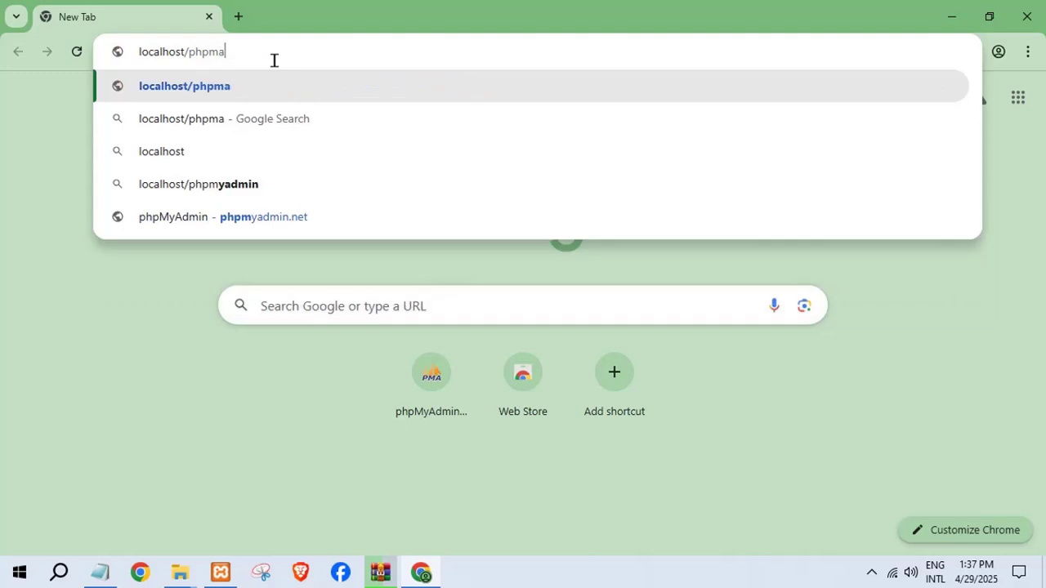
text(yadmion)
key(BackSpace)
key(BackSpace)
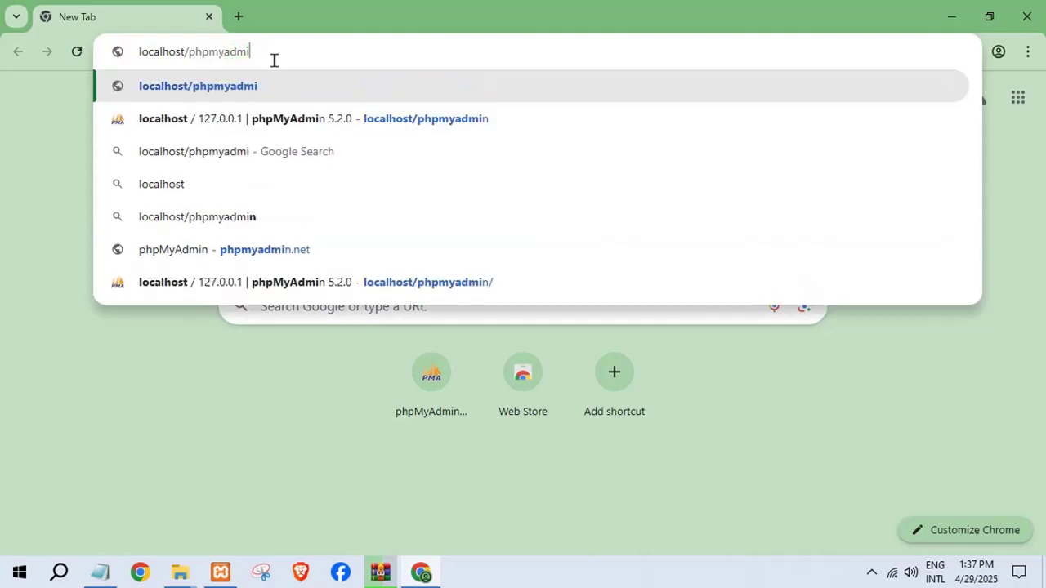
text(n)
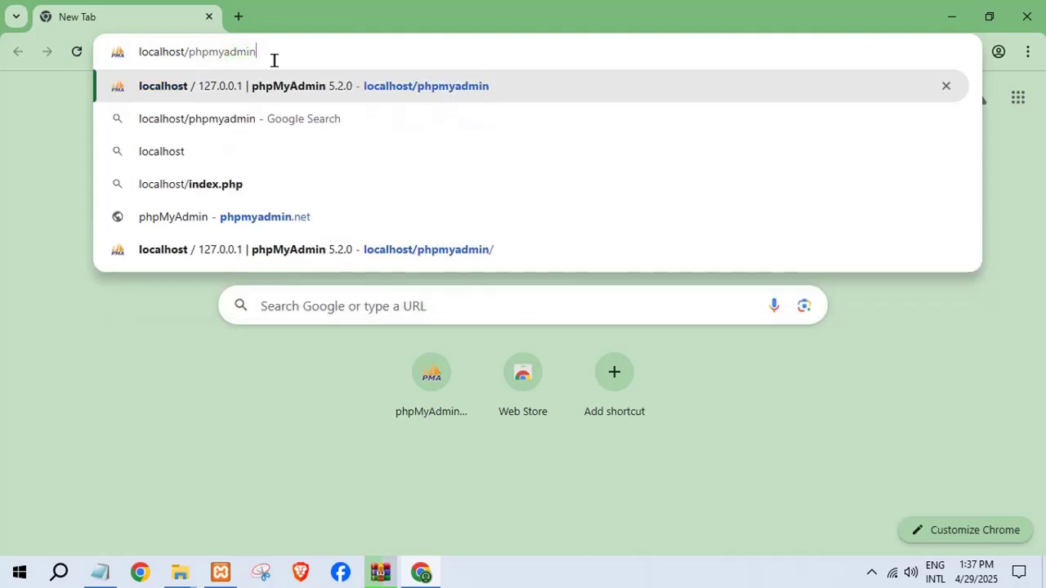
Load localhost/phpmyadmin, then minimize Chrome to show XAMPP and the note
key(Return)
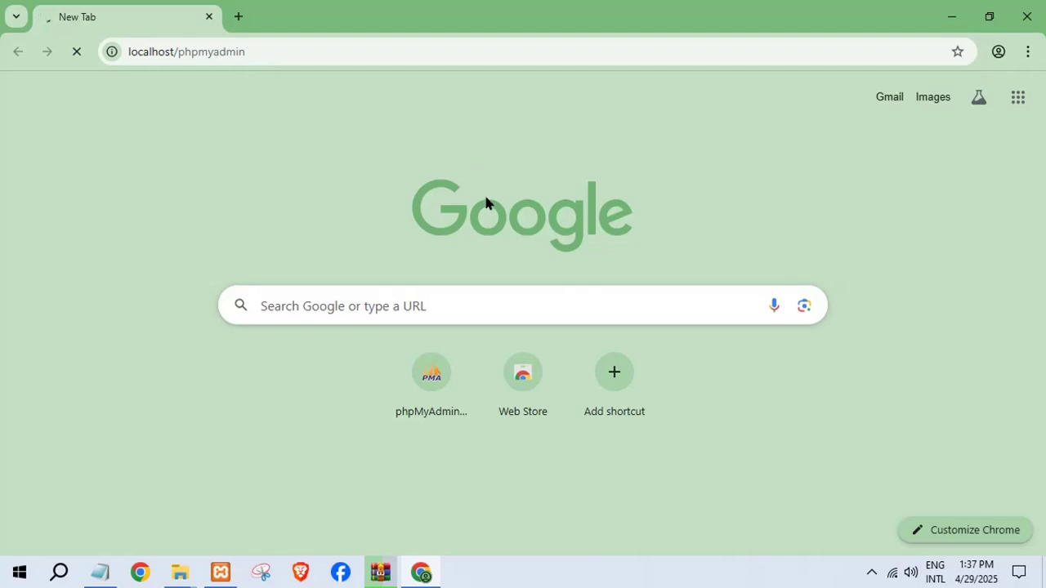
click(951, 16)
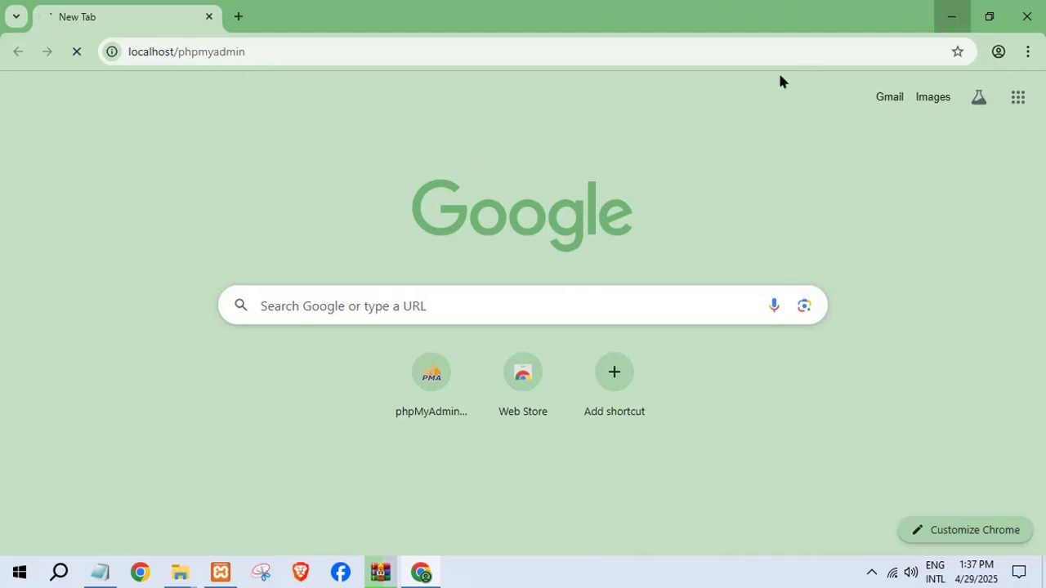
click(515, 263)
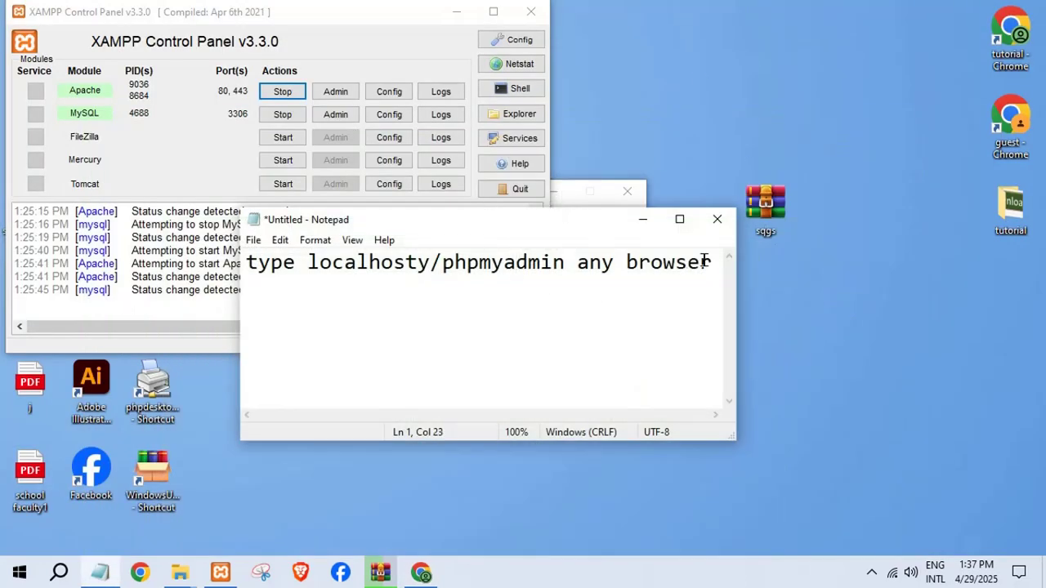
Check the extraction progress beside XAMPP, then bring the Notepad note back
click(641, 229)
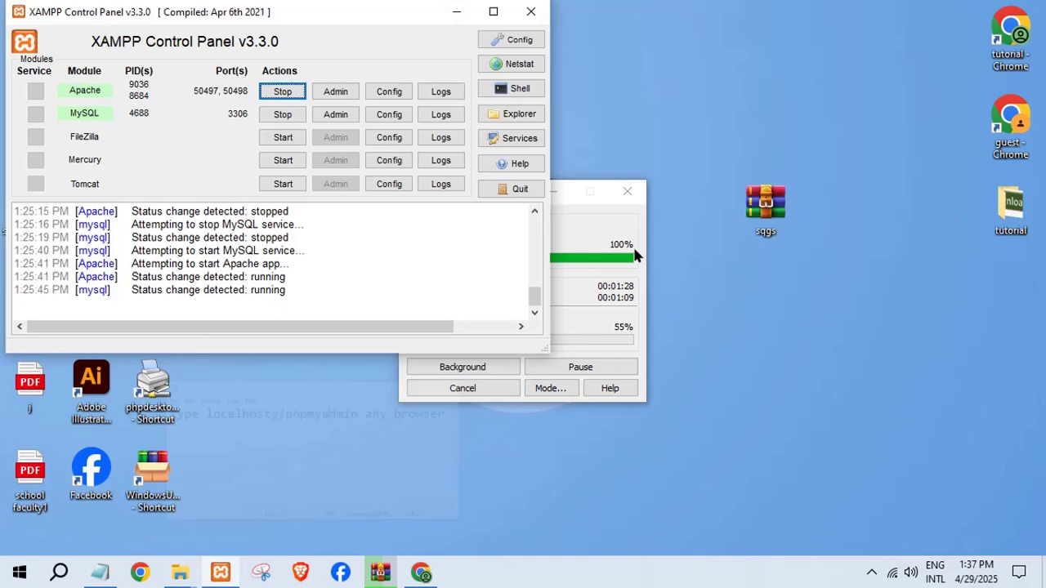
click(579, 214)
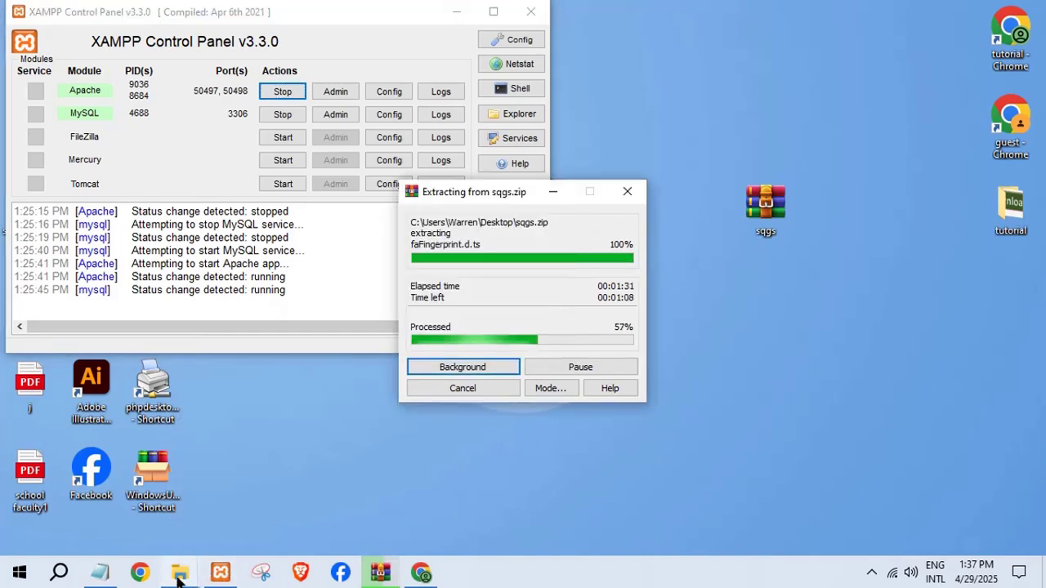
click(100, 572)
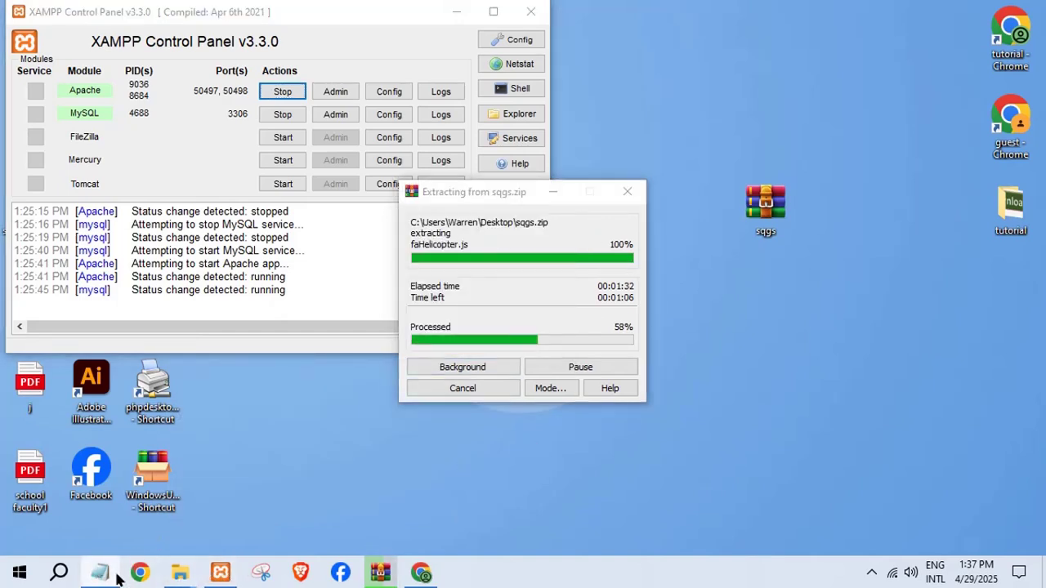
click(102, 574)
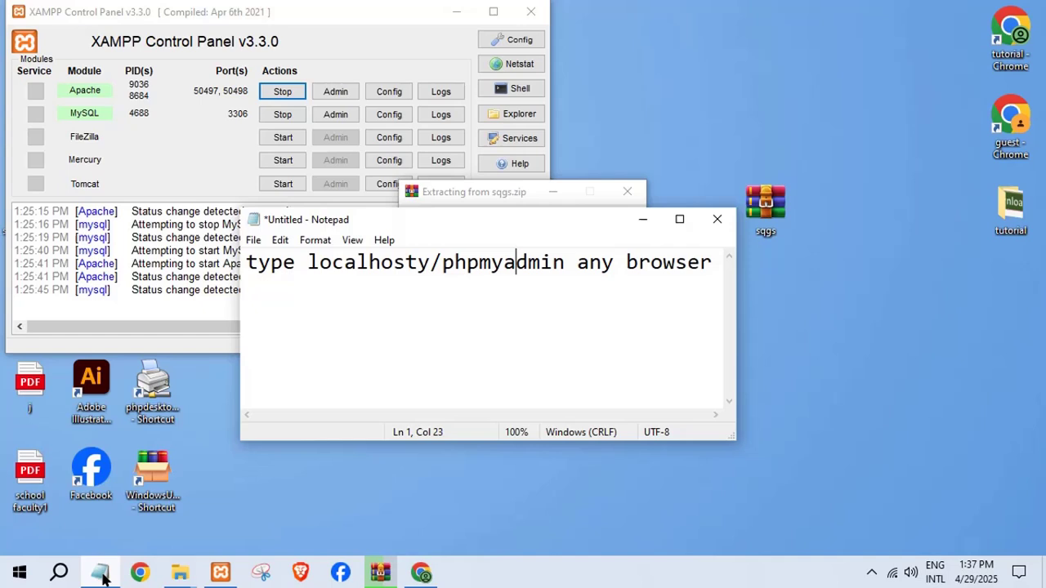
Replace the note's text with 'create database' and minimize Notepad
click(649, 273)
key(ctrl+a)
key(BackSpace)
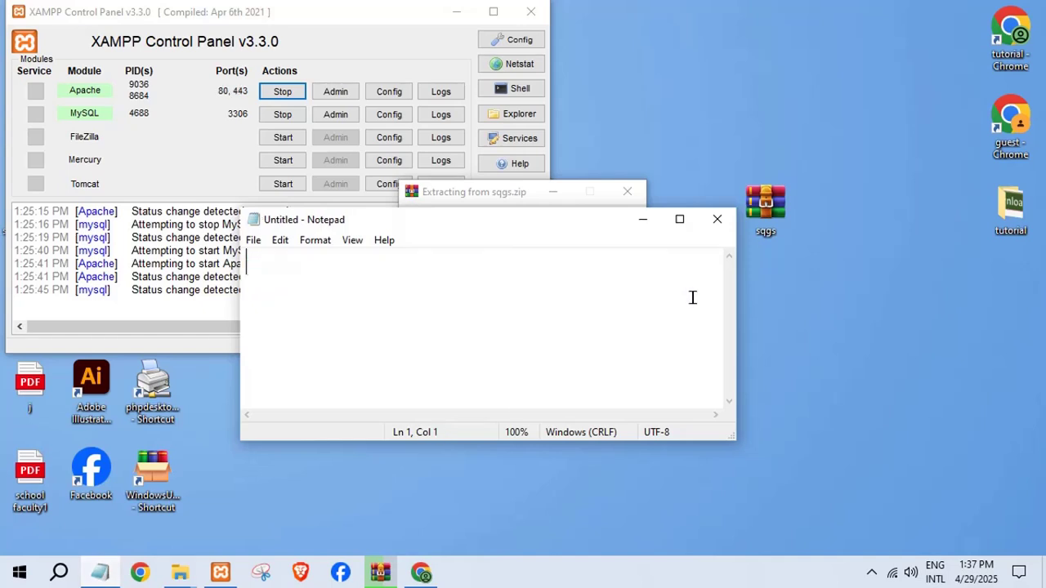
text(cret)
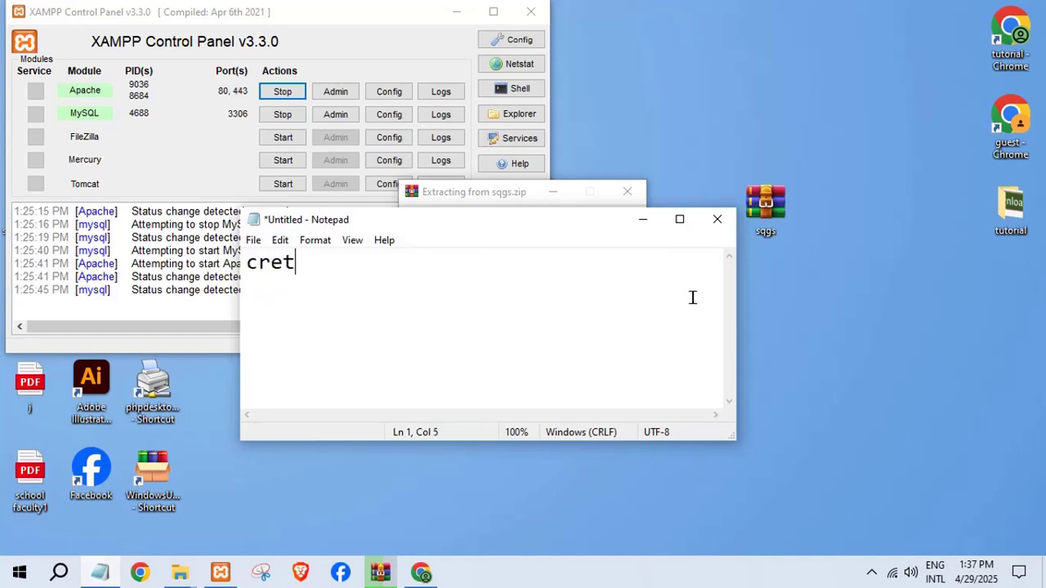
key(BackSpace)
text(ate datab)
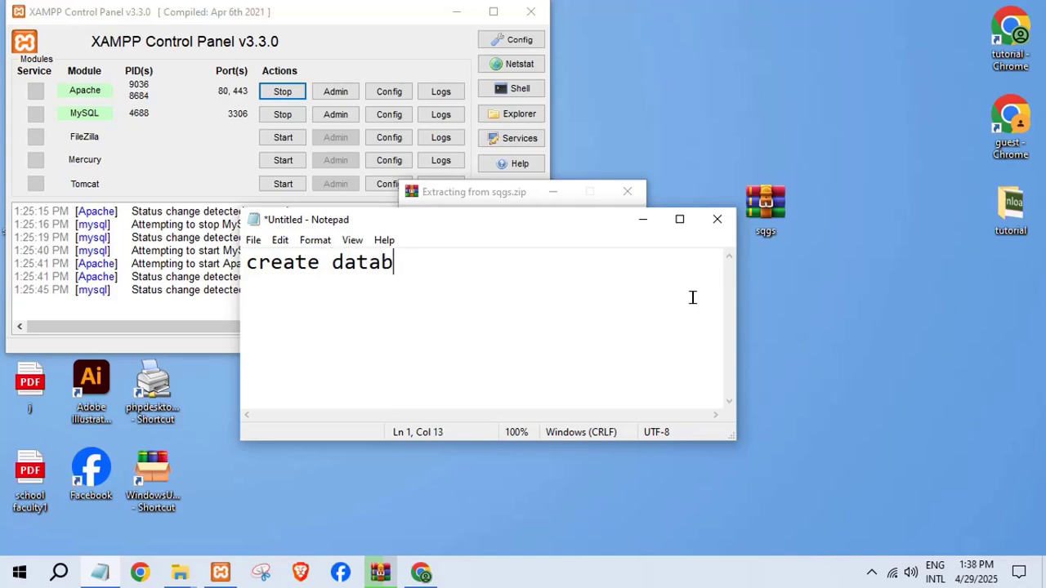
text(ase)
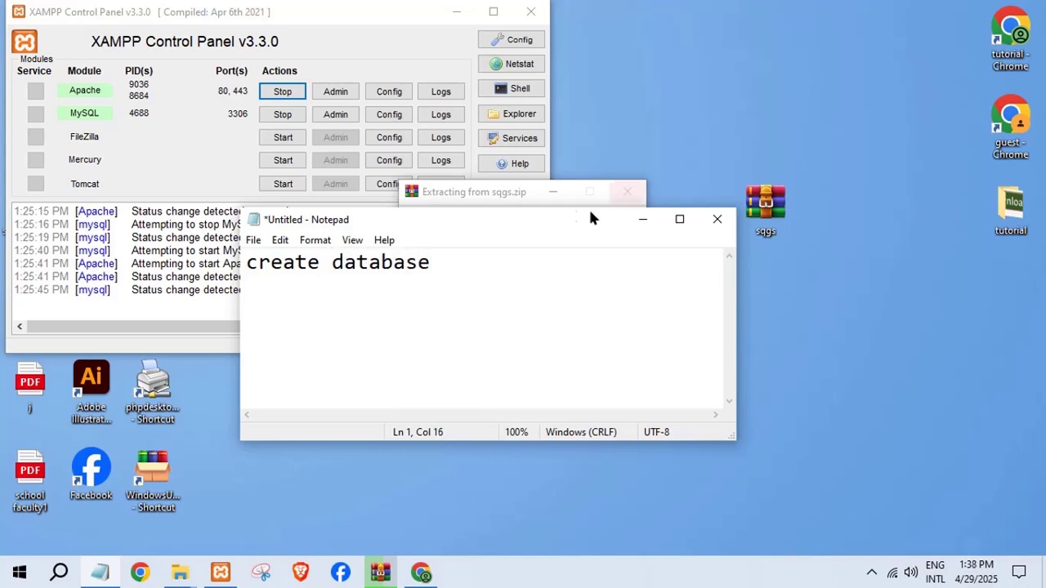
click(642, 219)
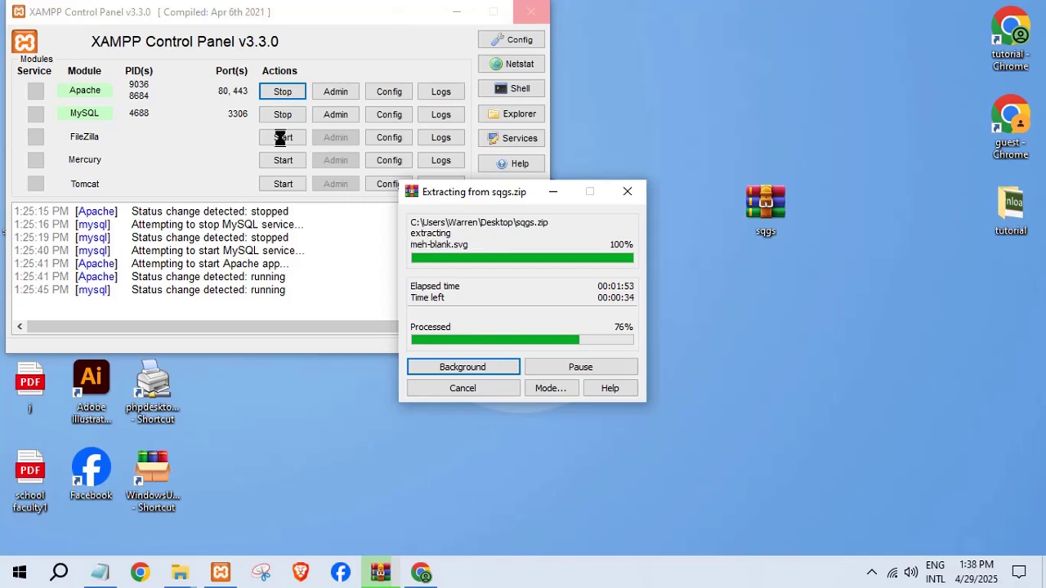
Bring up the XAMPP Control Panel, confirm Apache and MySQL are running, then minimize it
click(433, 16)
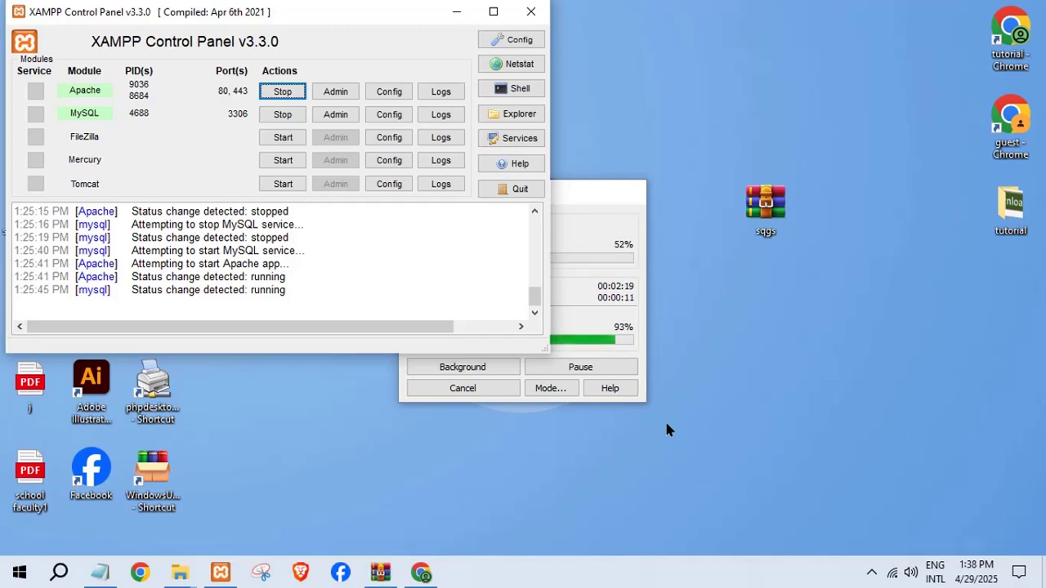
click(456, 12)
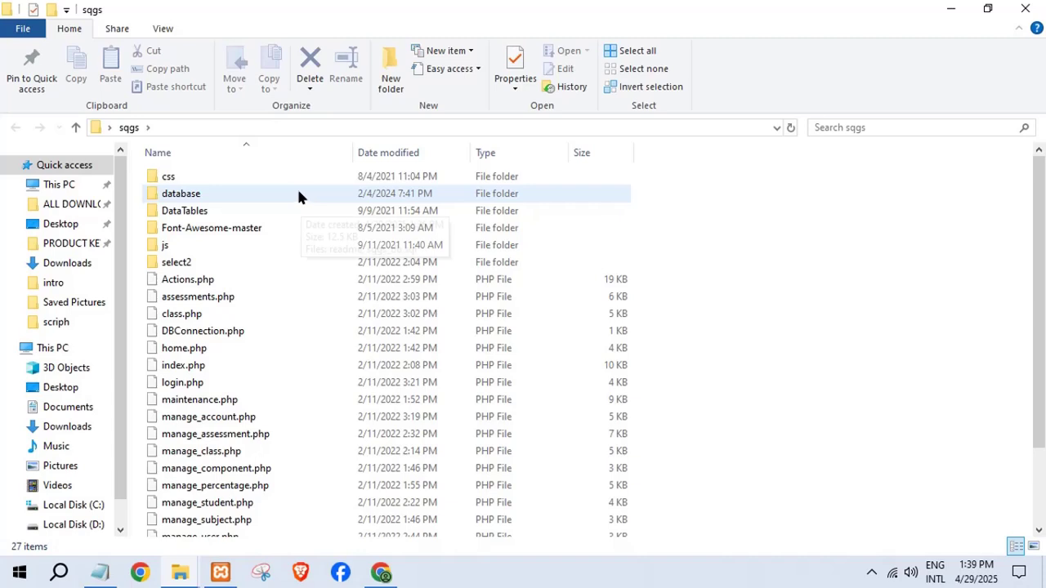
In sqgs\database, copy the name sqgs_db from sqgs_db.sql and return to phpMyAdmin in Chrome
click(274, 190)
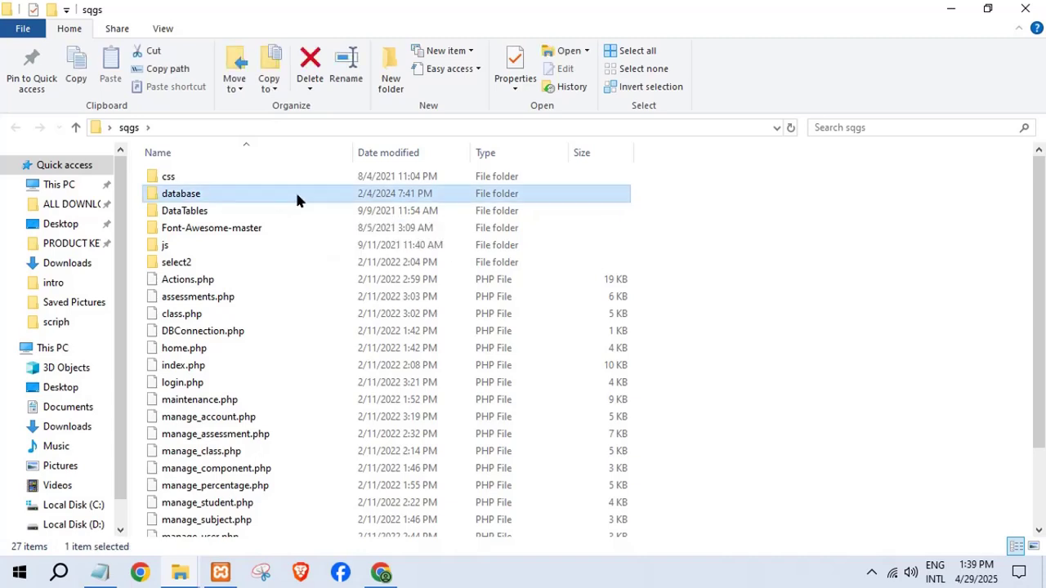
double_click(296, 190)
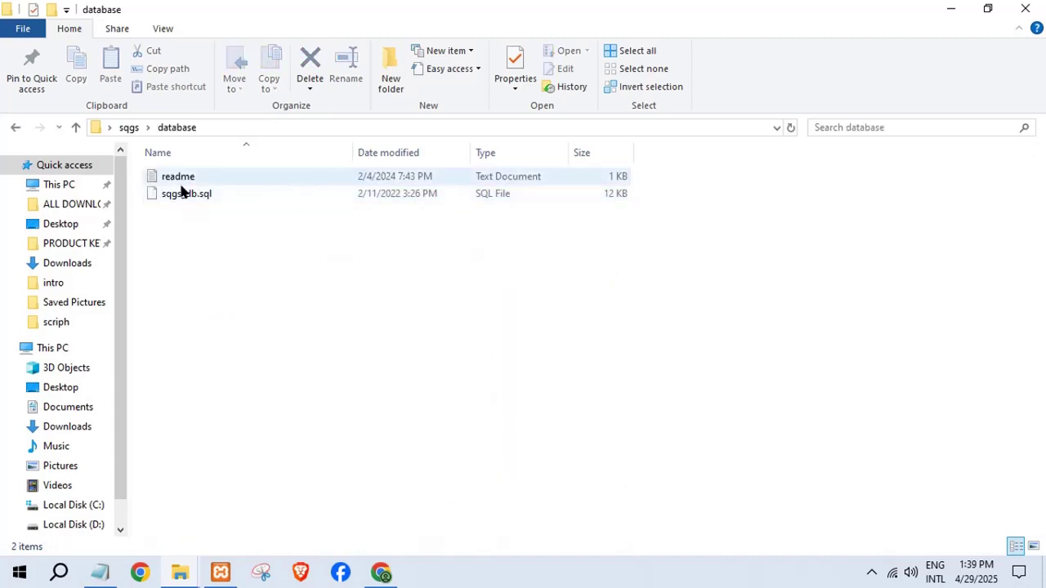
click(181, 189)
right_click(181, 191)
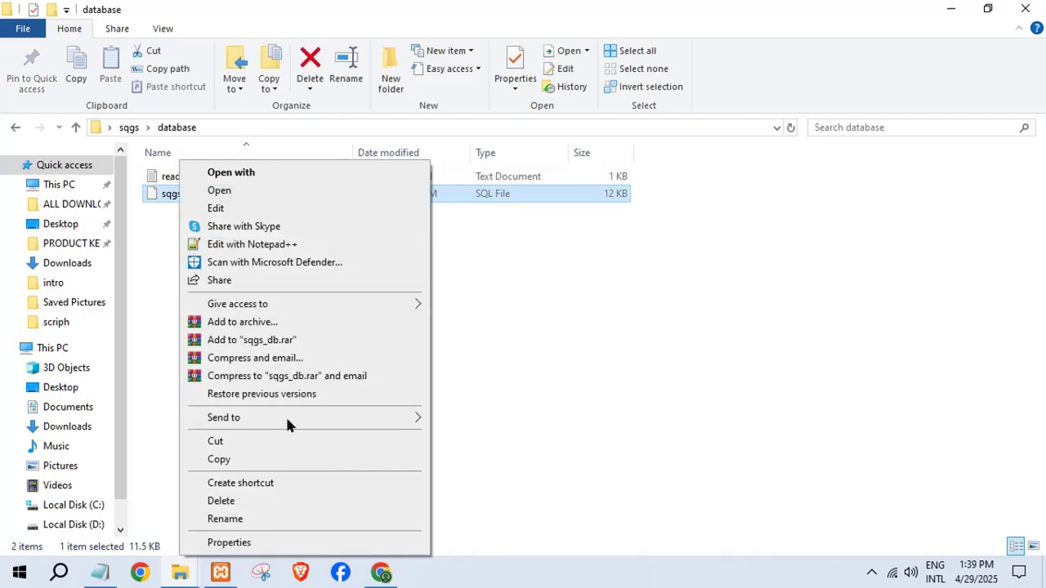
click(242, 520)
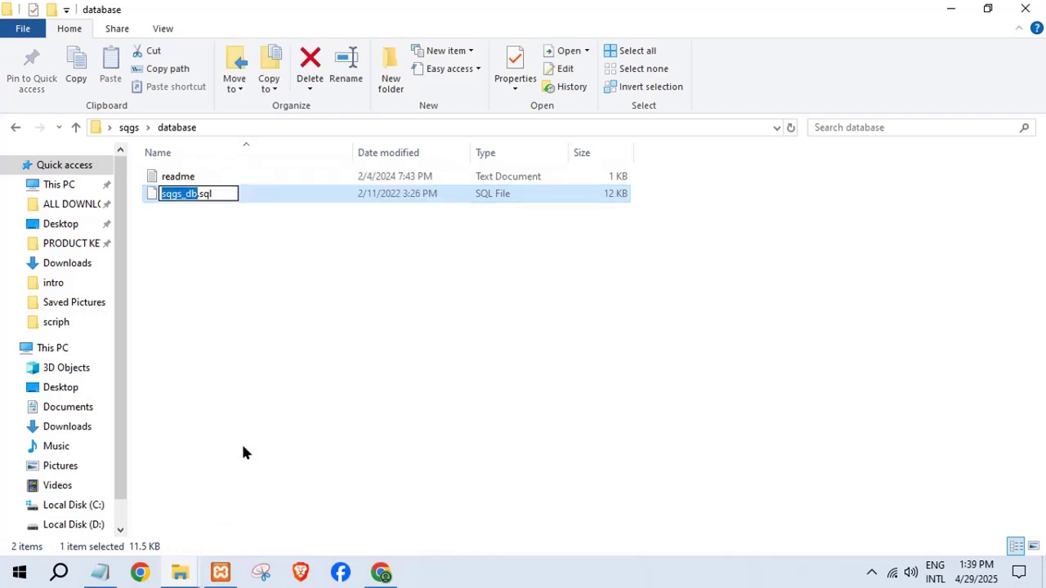
right_click(180, 199)
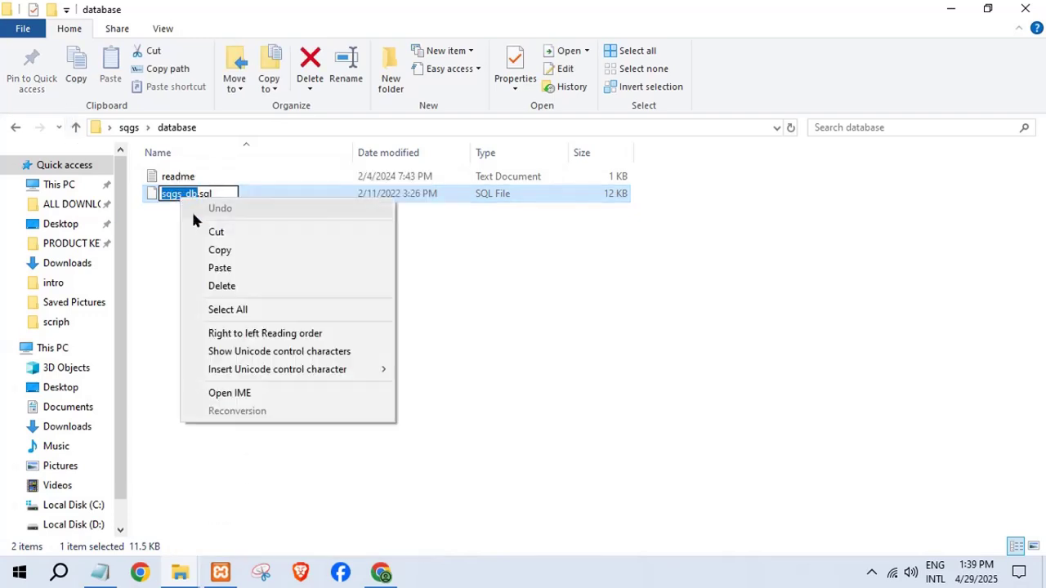
click(217, 250)
click(951, 9)
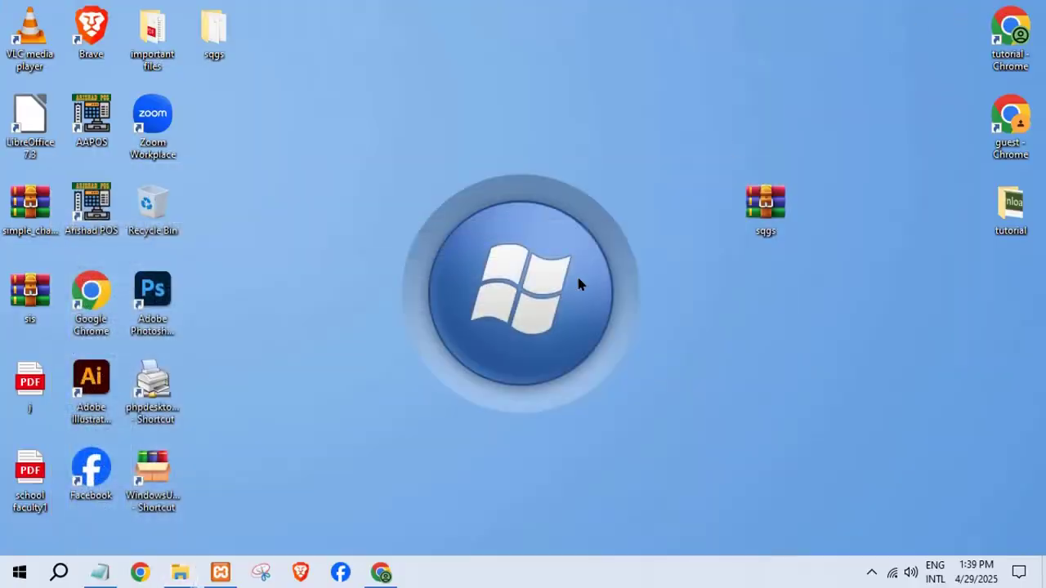
click(381, 572)
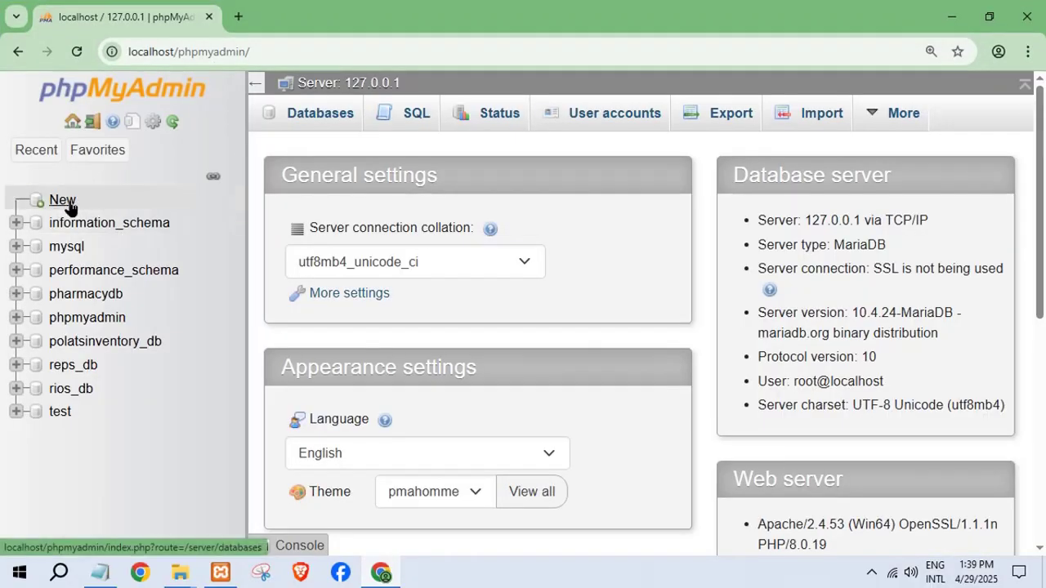
Check the note, then paste sqgs_db as the new database name in phpMyAdmin
click(99, 572)
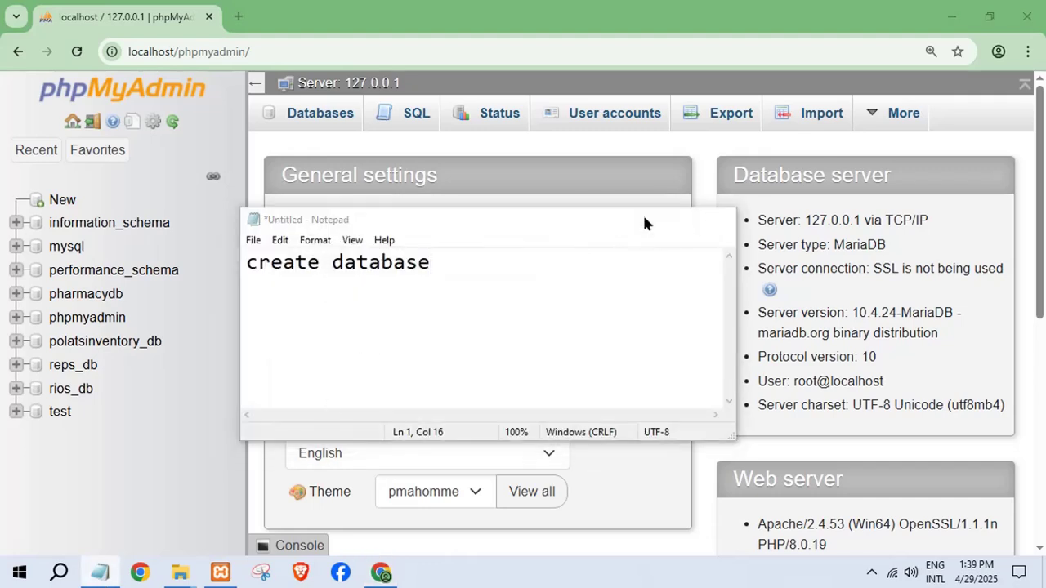
click(644, 219)
click(63, 200)
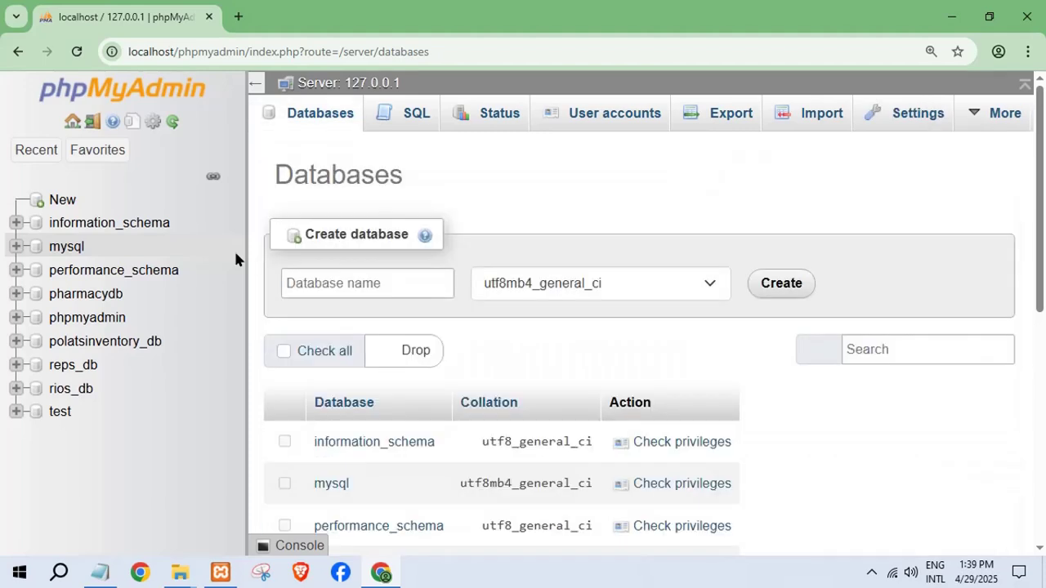
click(334, 278)
right_click(336, 279)
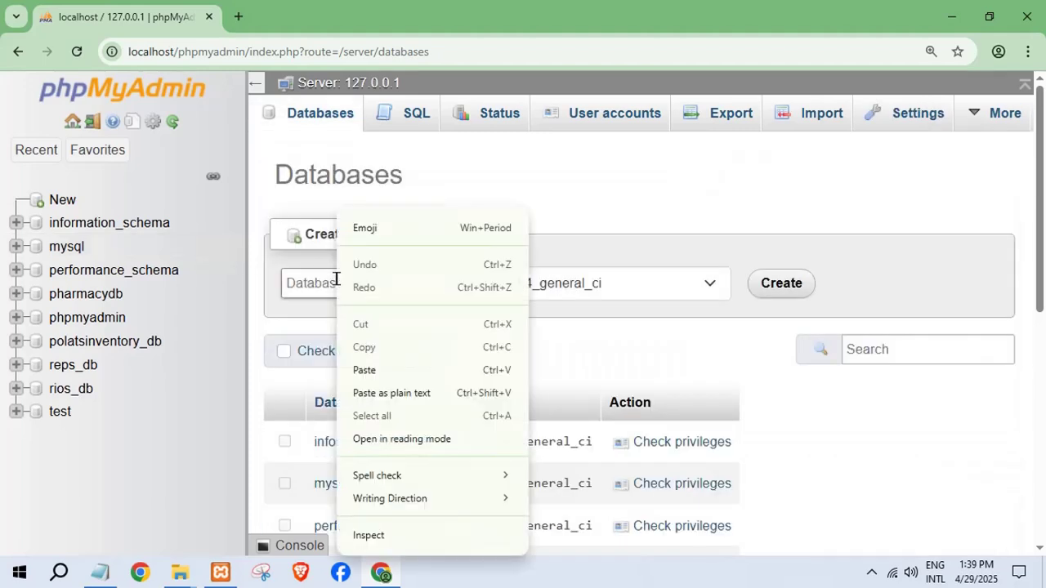
click(364, 370)
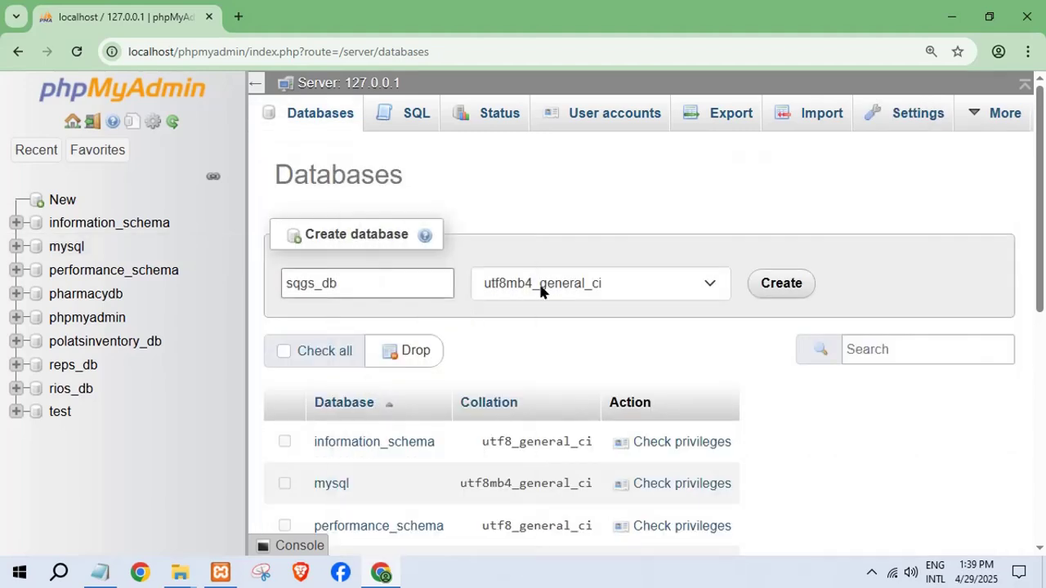
Leave the collation unspecified, create sqgs_db, and open it
click(708, 283)
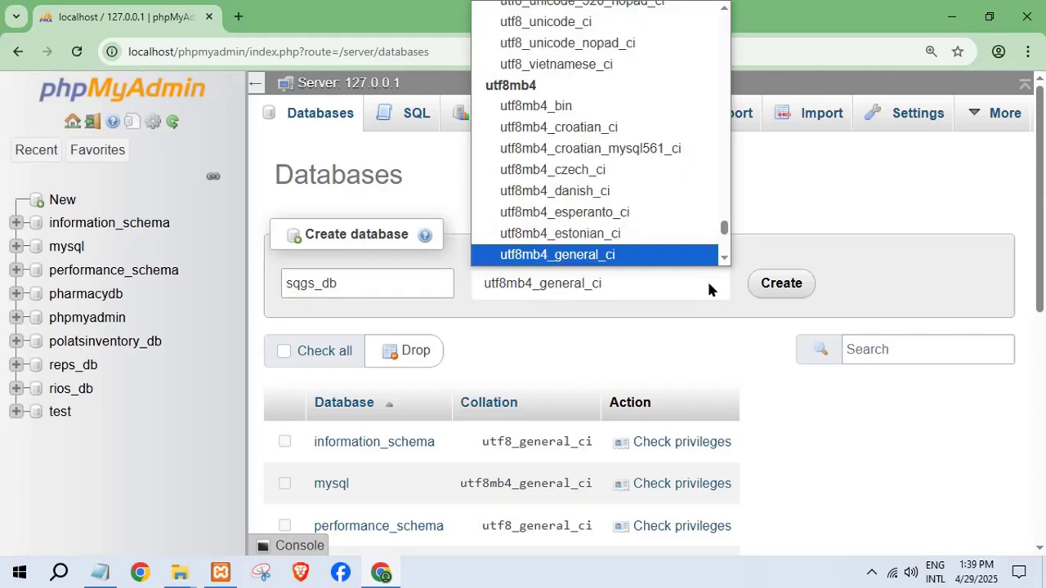
drag(723, 235, 712, 22)
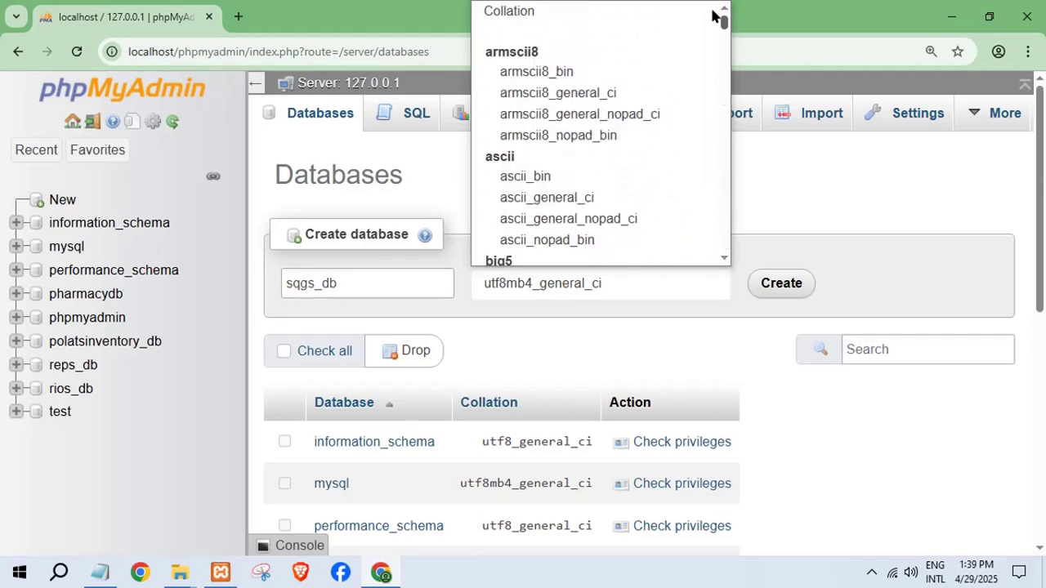
click(532, 15)
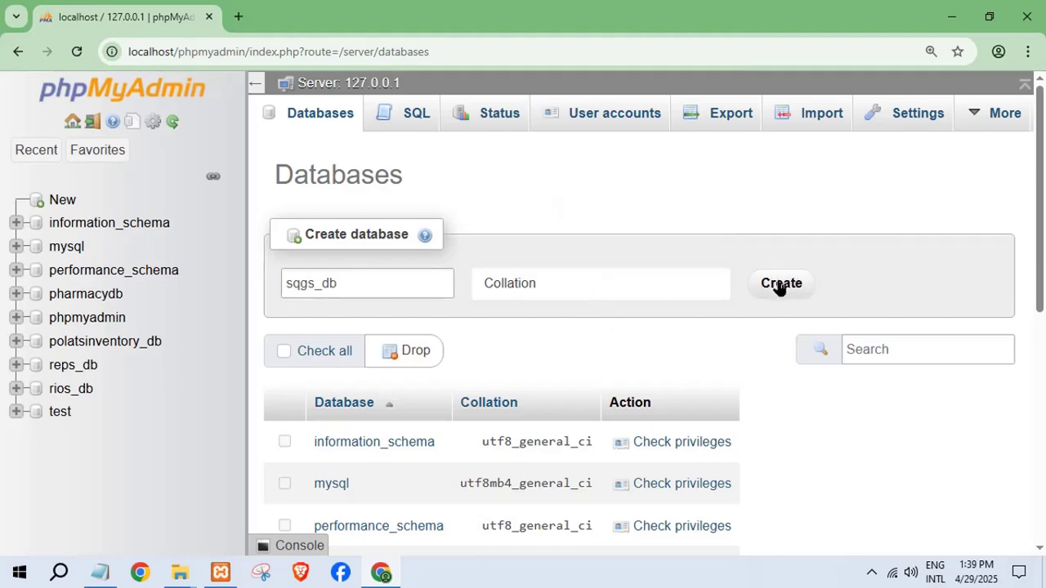
click(780, 286)
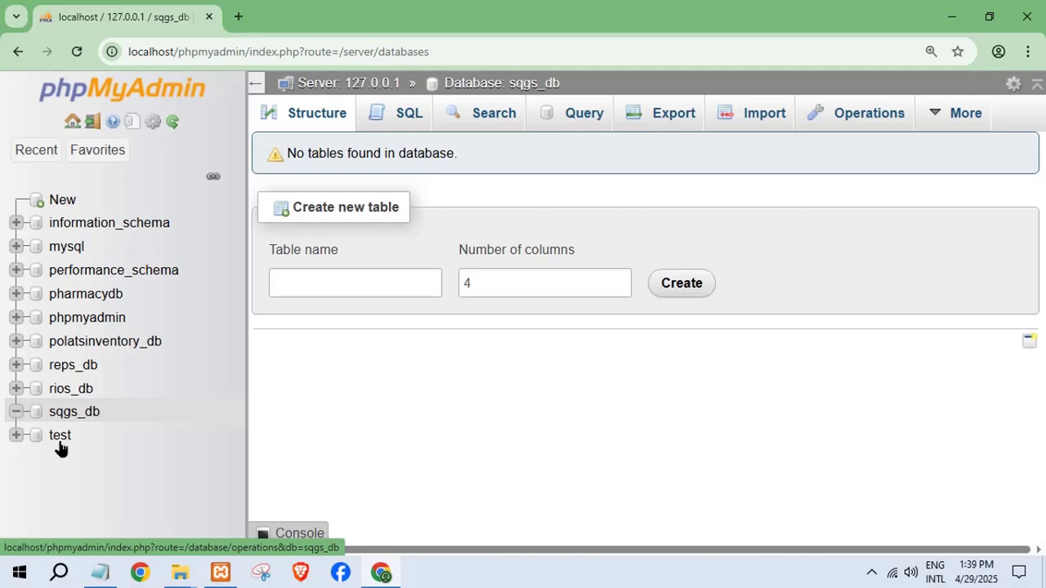
click(33, 413)
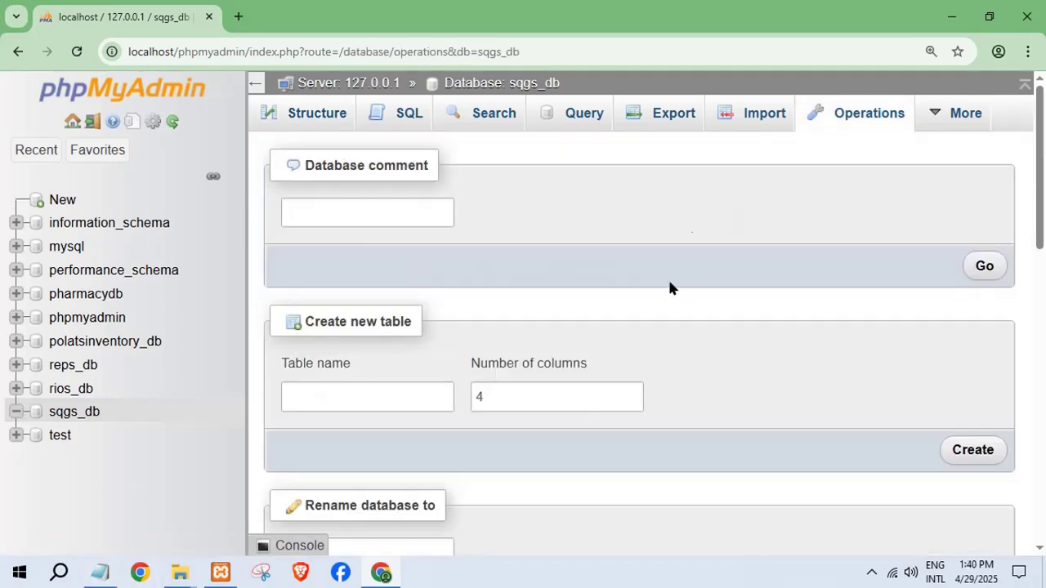
Reselect sqgs_db.sql in the Explorer database folder, then return to sqgs_db in phpMyAdmin
click(951, 16)
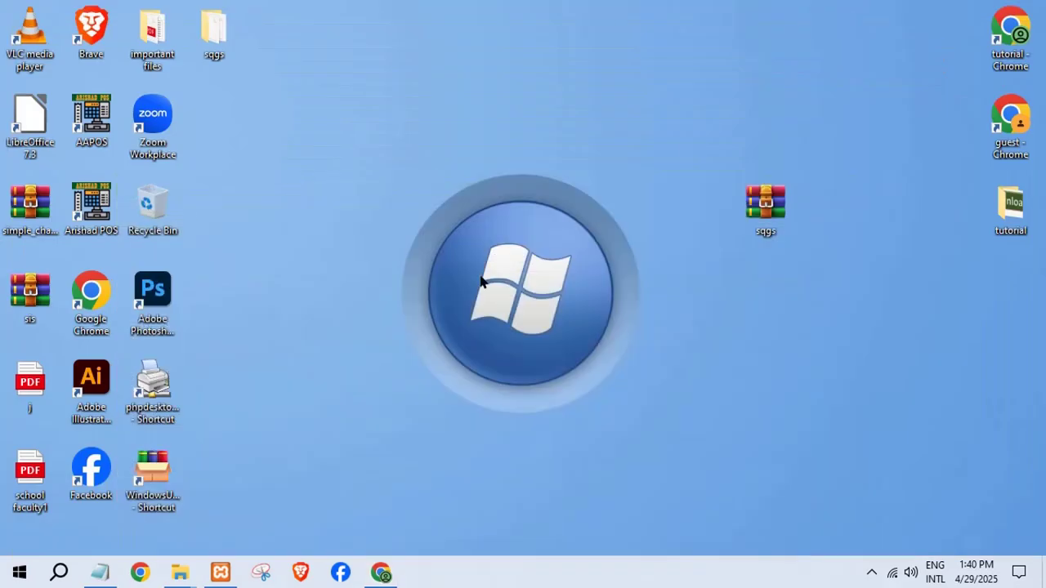
mouse_move(183, 579)
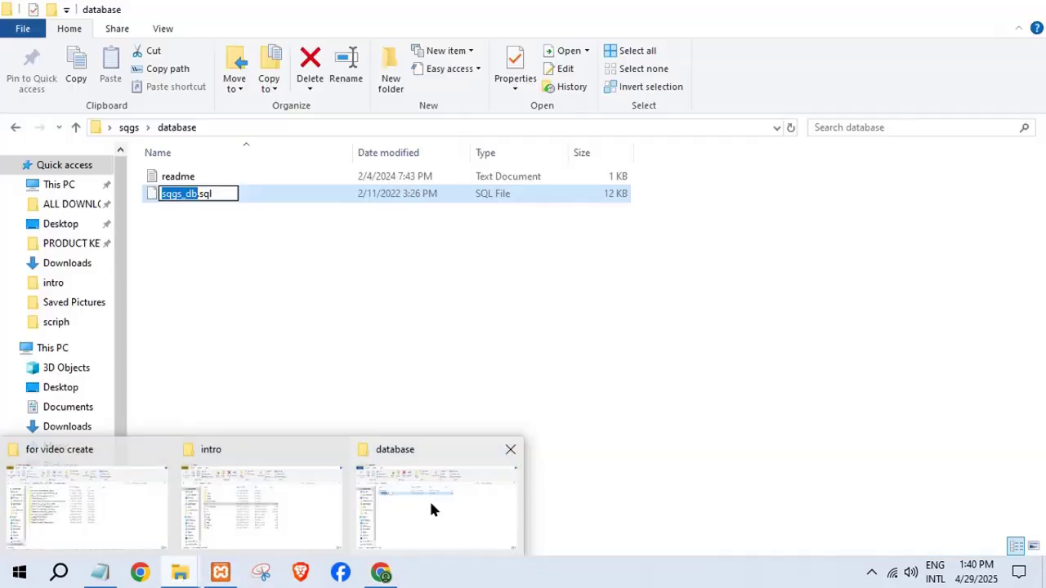
click(429, 499)
click(300, 246)
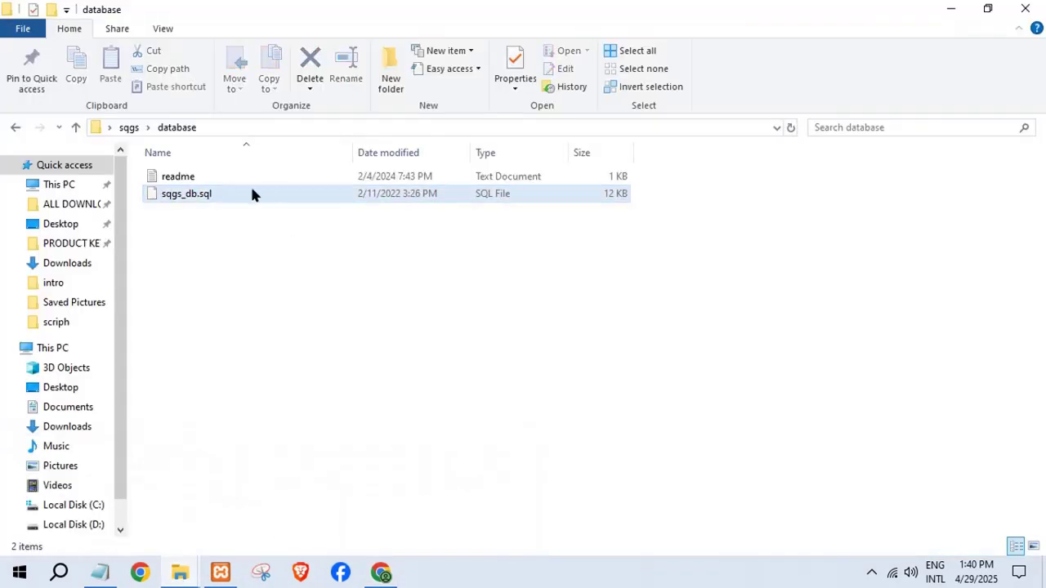
click(198, 200)
click(951, 8)
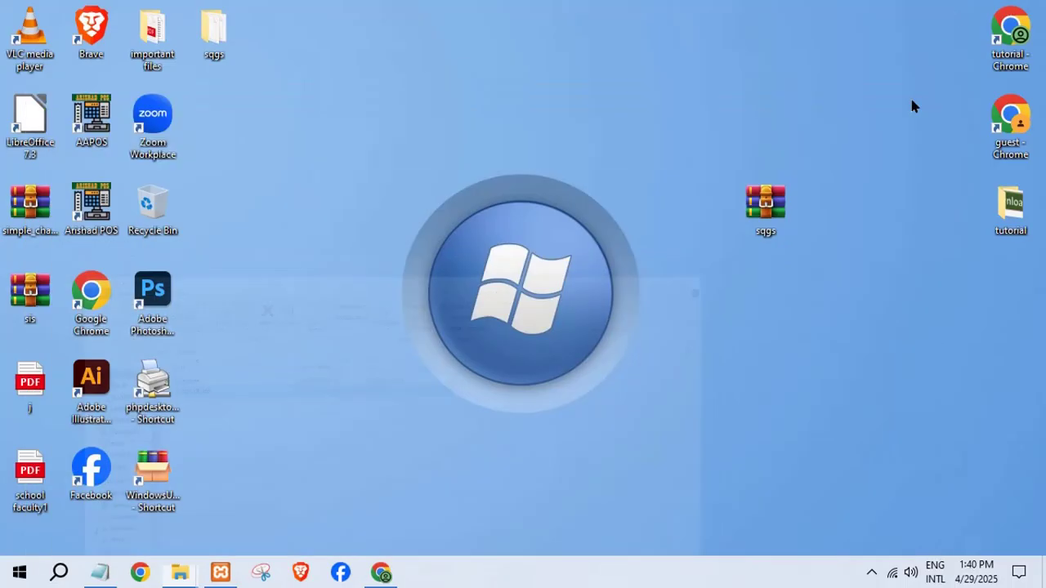
click(381, 570)
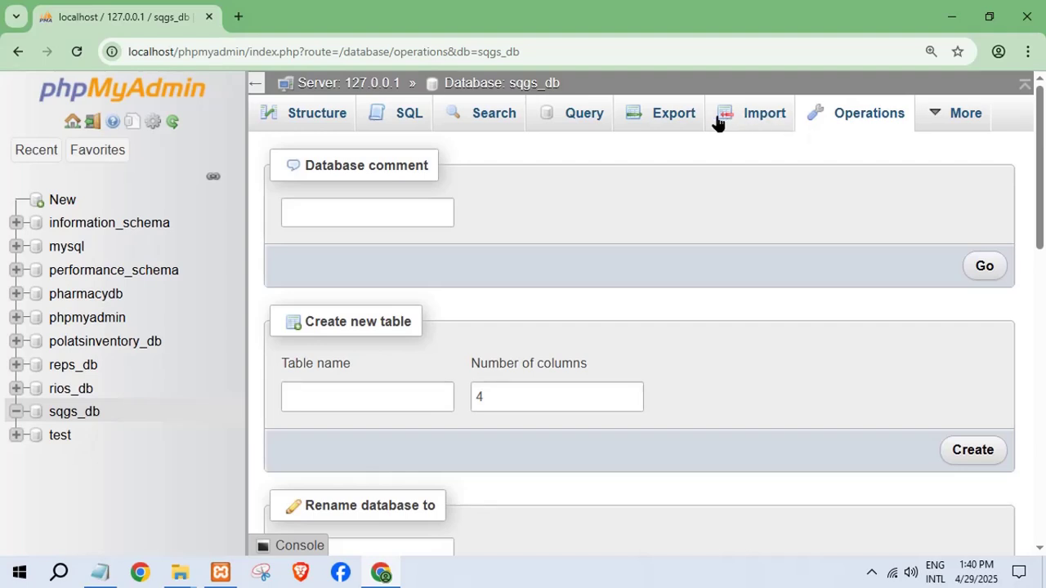
On sqgs_db's Import page, choose Desktop\sqgs\database\sqgs_db.sql as the file
click(761, 119)
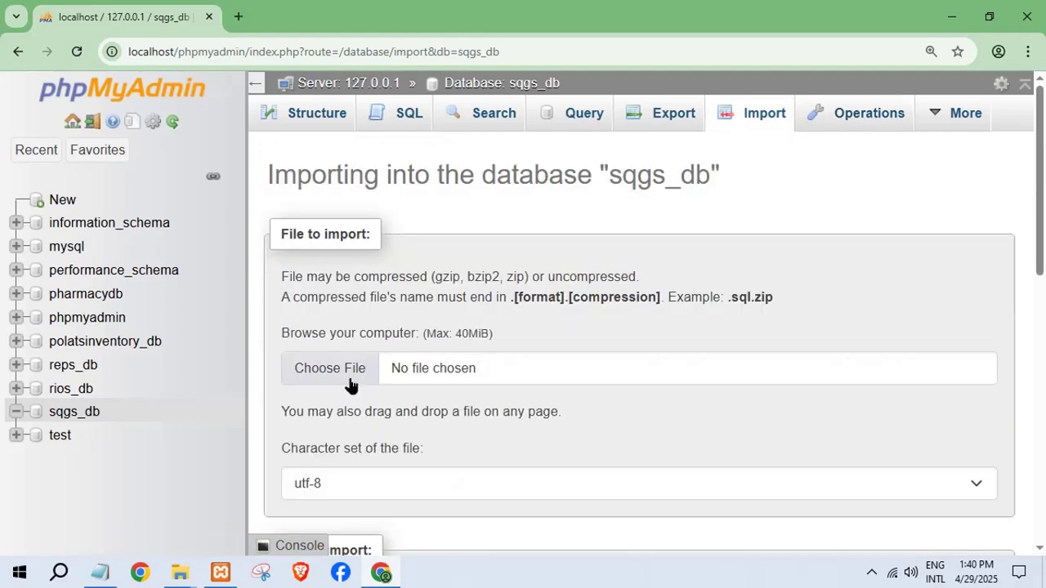
click(507, 361)
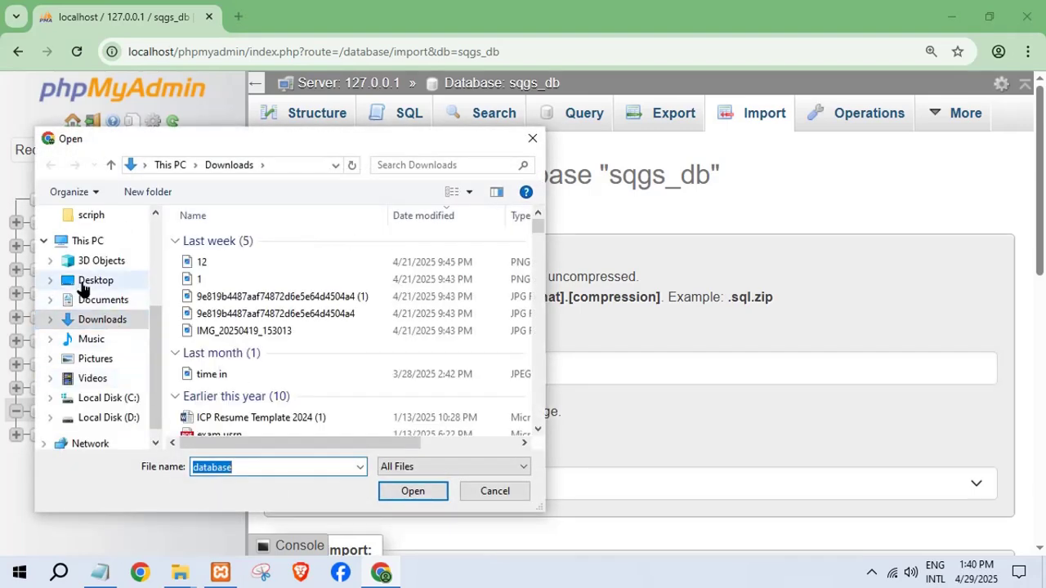
click(87, 281)
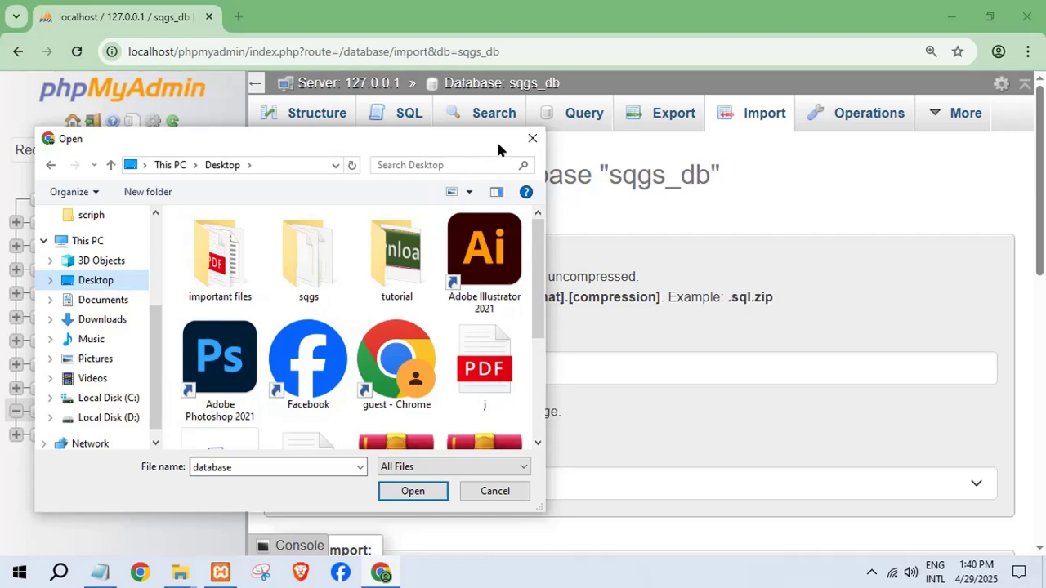
double_click(308, 292)
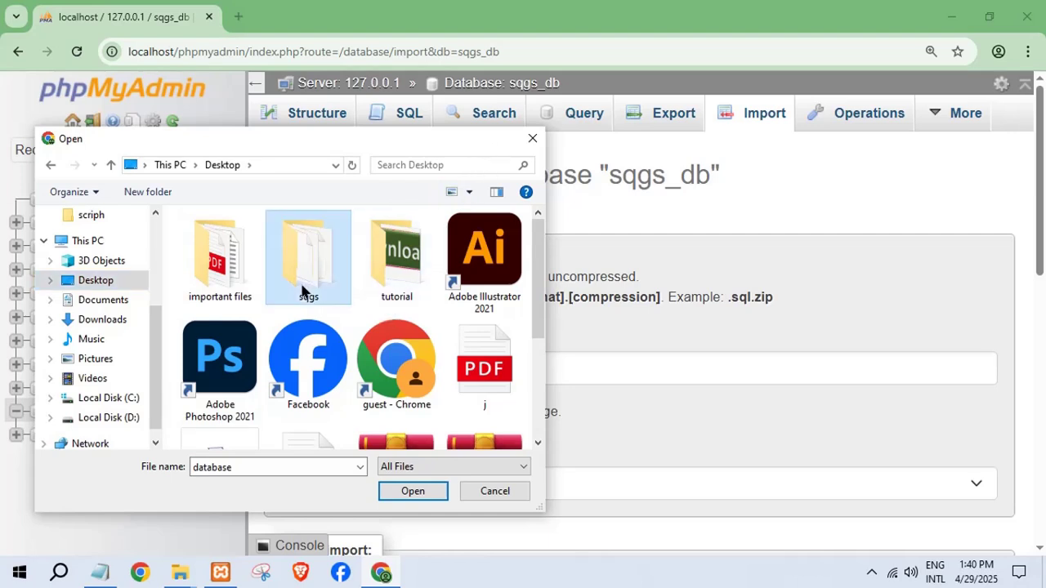
double_click(219, 257)
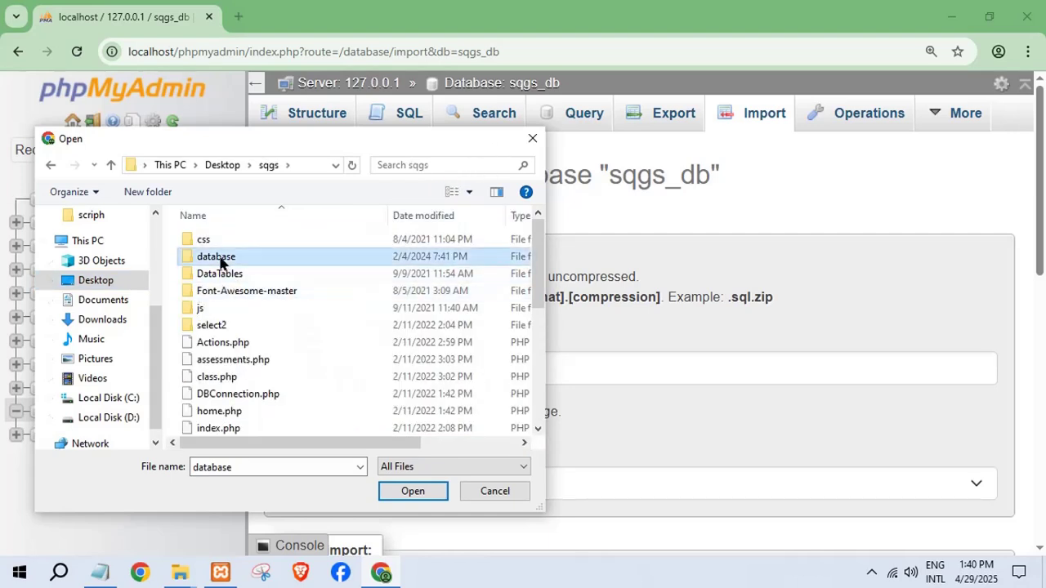
click(222, 258)
click(408, 493)
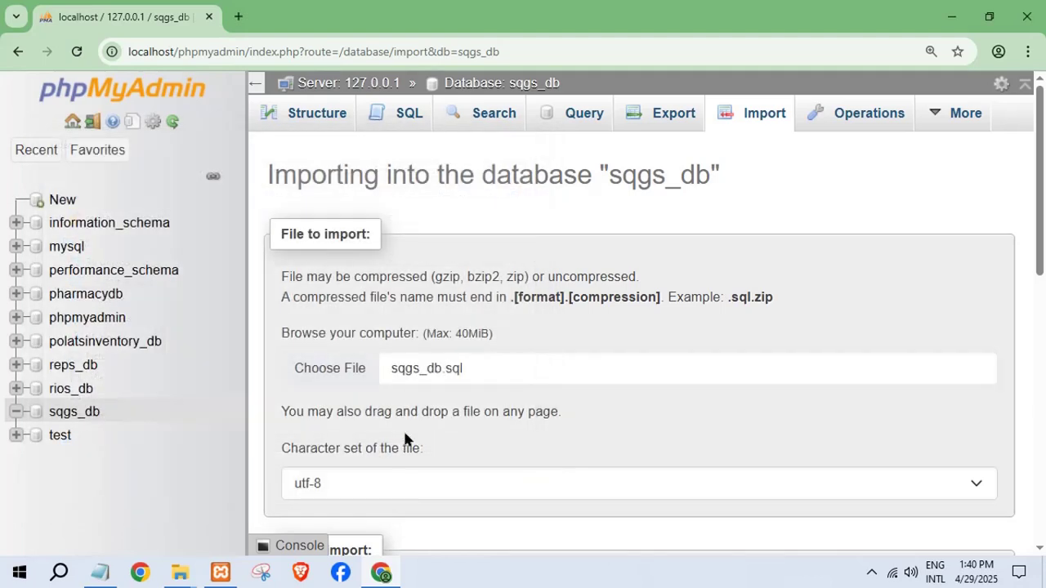
Submit the import of sqgs_db.sql into sqgs_db
scroll(406, 439, down, 1)
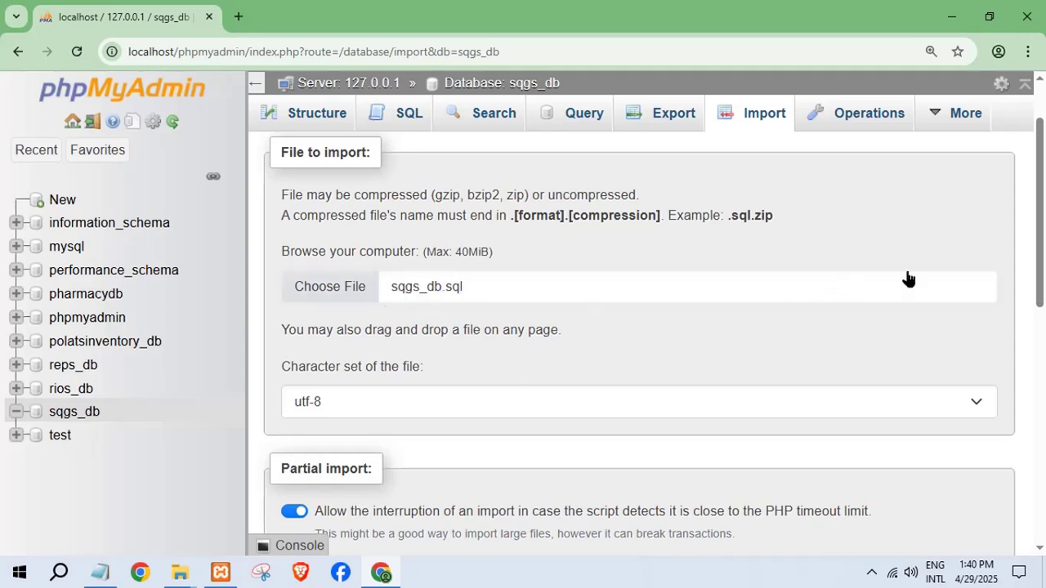
drag(1039, 282, 1036, 553)
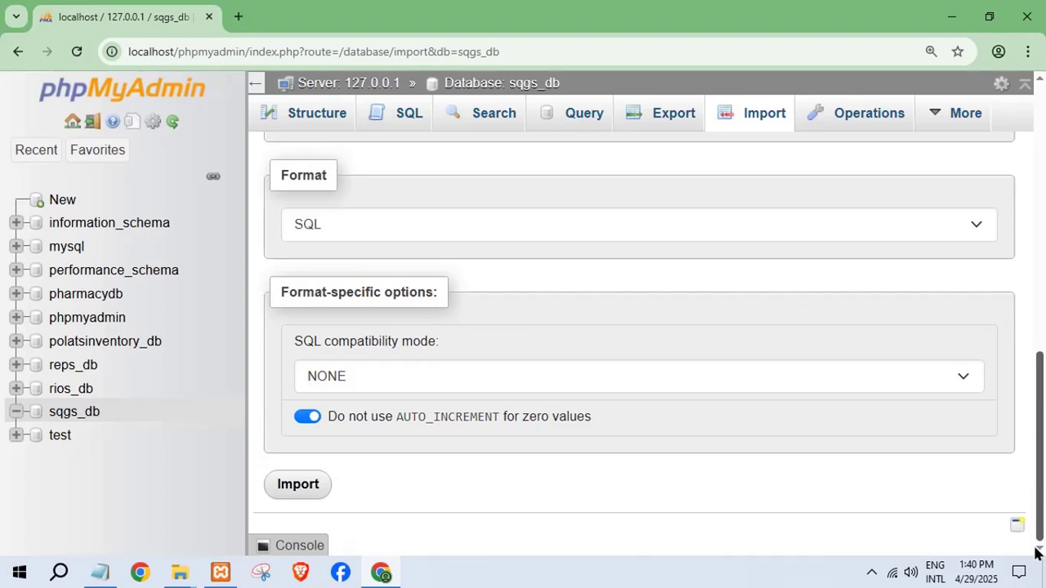
click(302, 491)
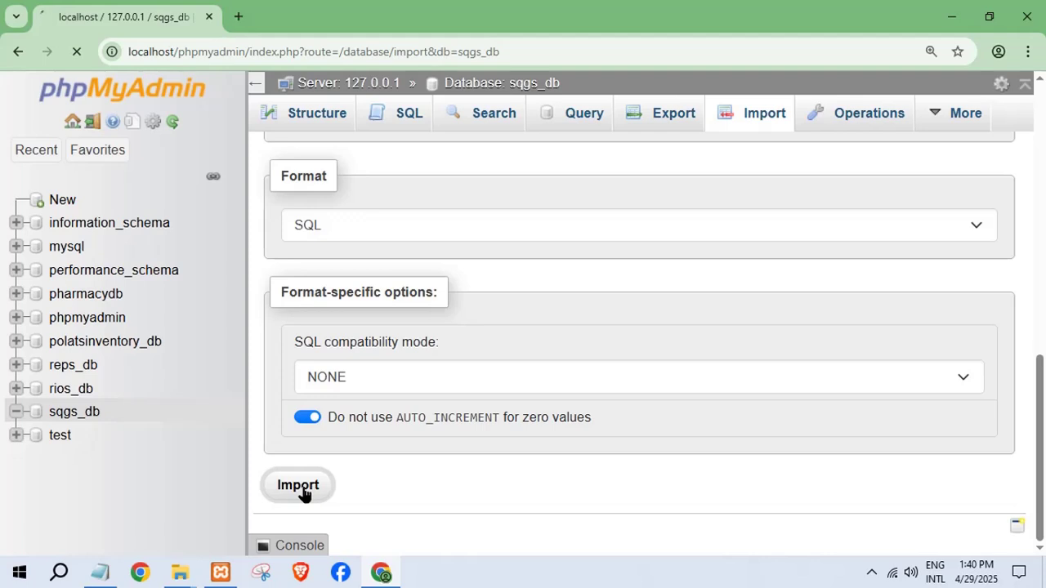
Bring up the Notepad note and clear its old text
click(96, 574)
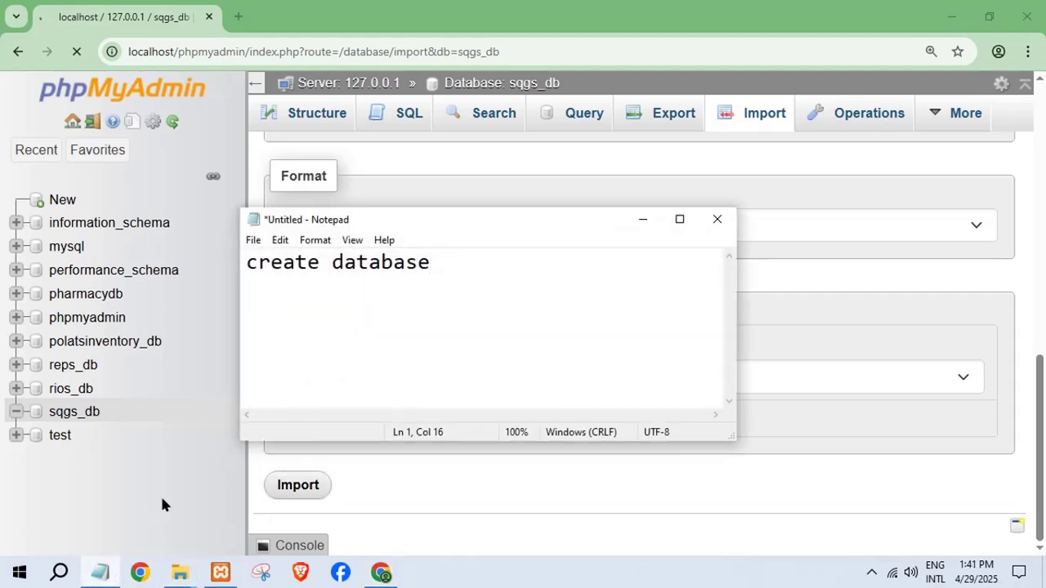
key(Left)
key(Left)
key(Left)
key(ctrl+a)
text(got)
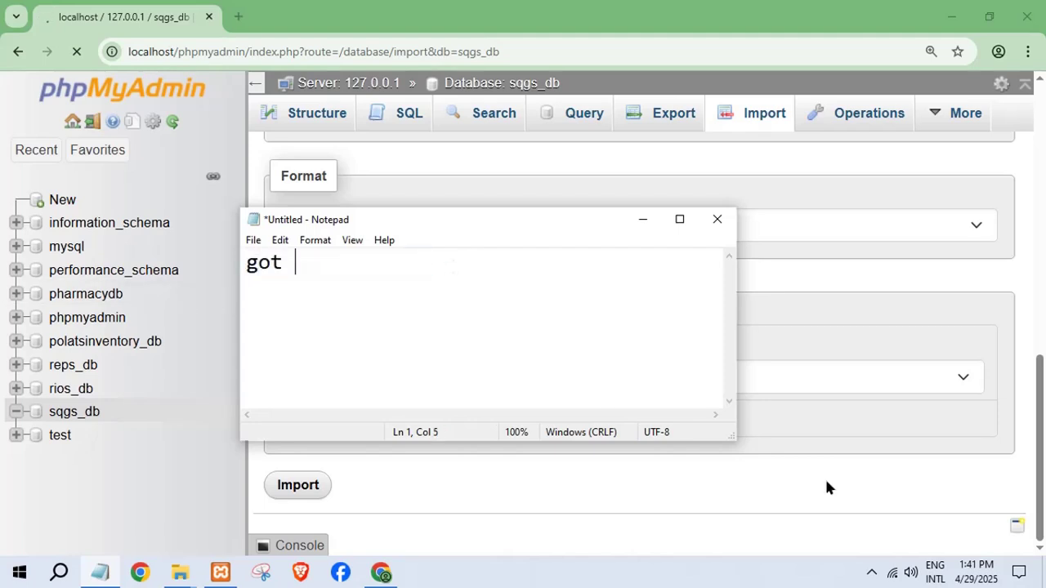
key(BackSpace)
key(BackSpace)
key(BackSpace)
text(ot)
key(BackSpace)
key(BackSpace)
key(BackSpace)
key(BackSpace)
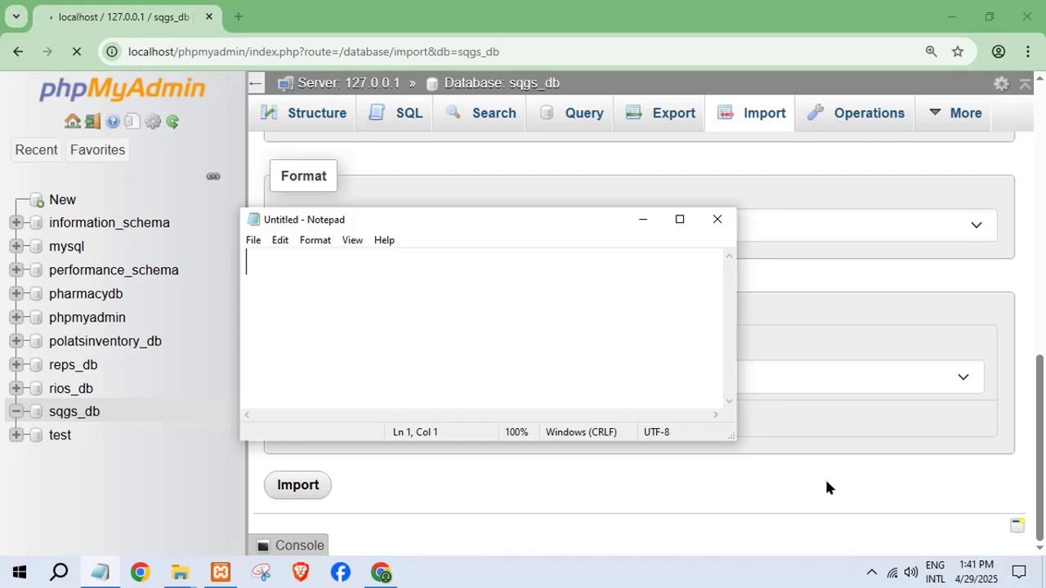
Write 'copy files to drive D or C' and minimize Notepad to reveal the import result
text(copy fi)
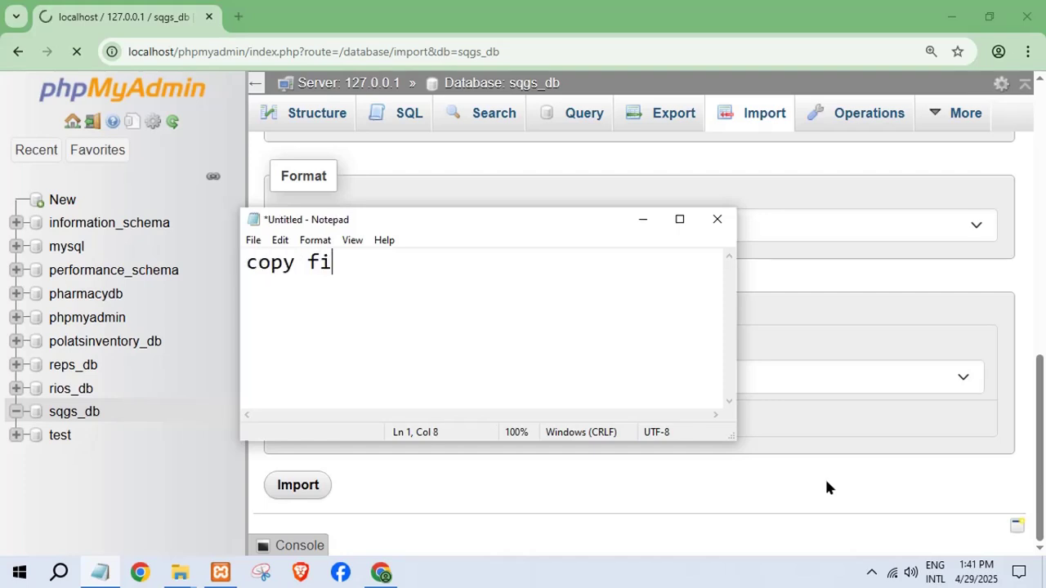
text(les to c)
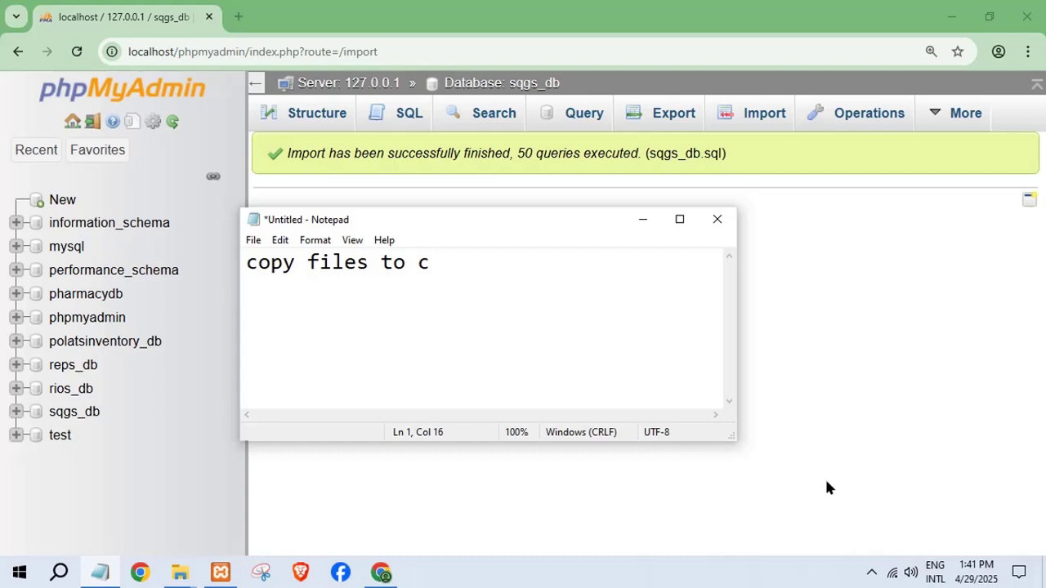
text(ri)
key(BackSpace)
key(BackSpace)
key(BackSpace)
text(dri)
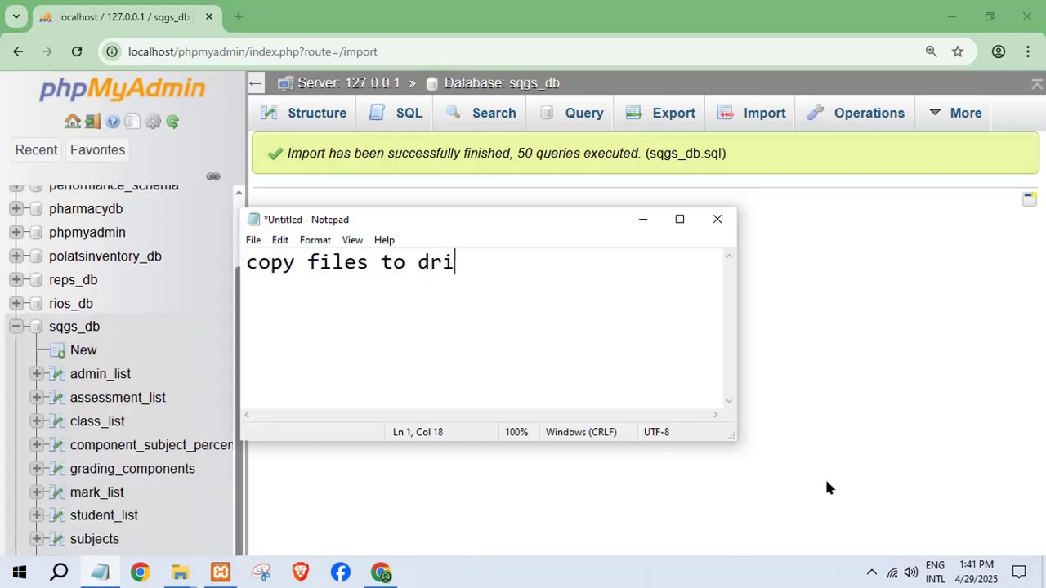
text(ve a)
key(BackSpace)
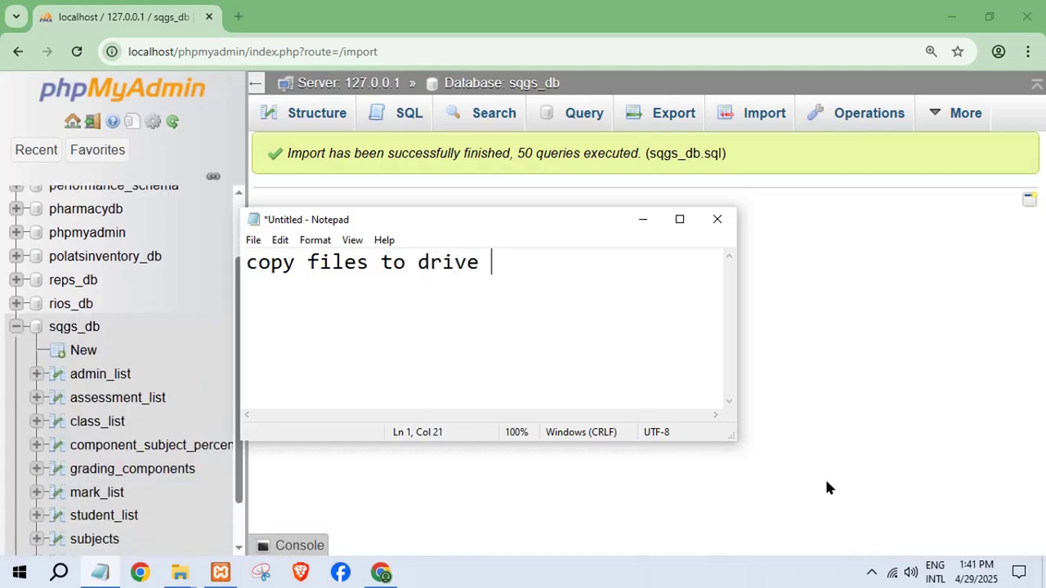
text(d)
key(BackSpace)
text(D or C)
click(644, 221)
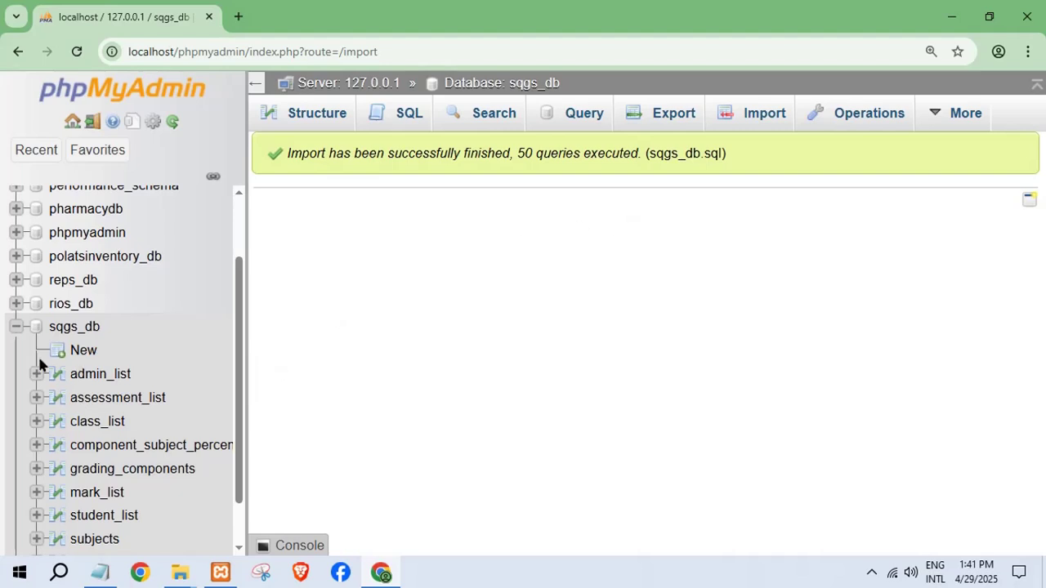
Browse the admin_list table under sqgs_db to view its two admin account rows
click(115, 374)
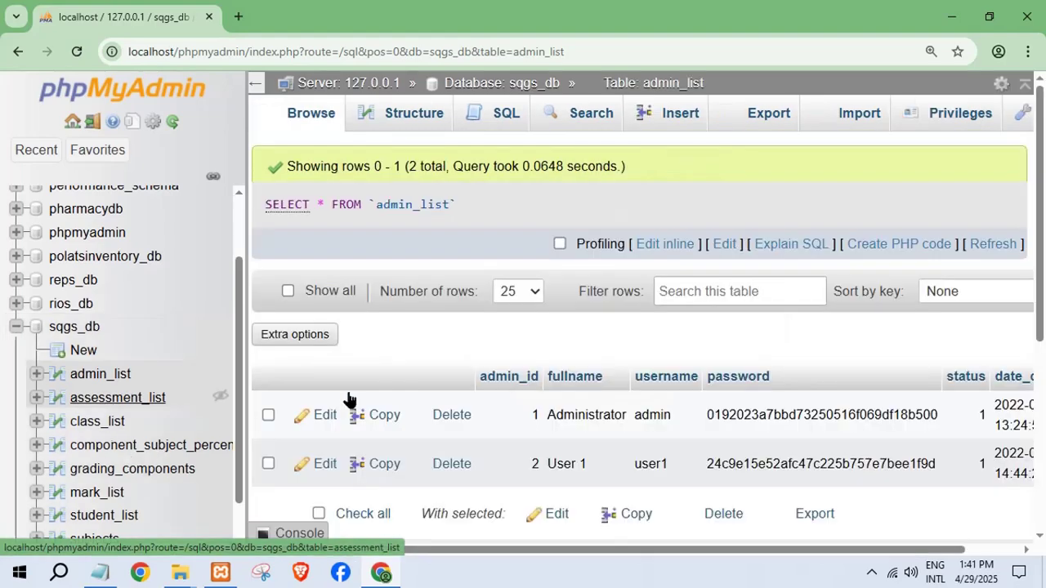
scroll(506, 356, down, 1)
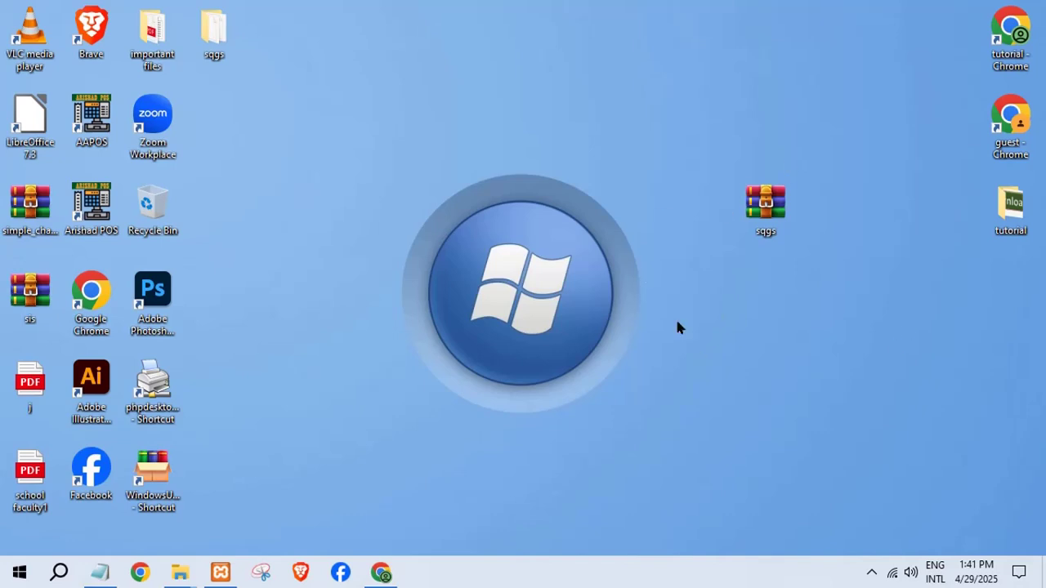
Copy the sqgs folder and rewrite the Notepad note as 'my xampp install in drive C'
right_click(208, 53)
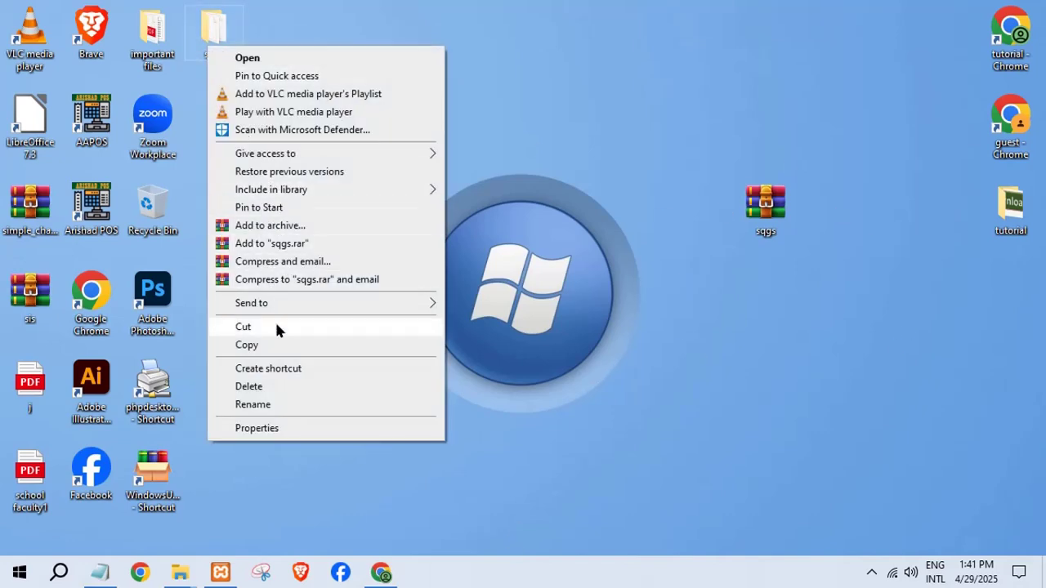
click(261, 344)
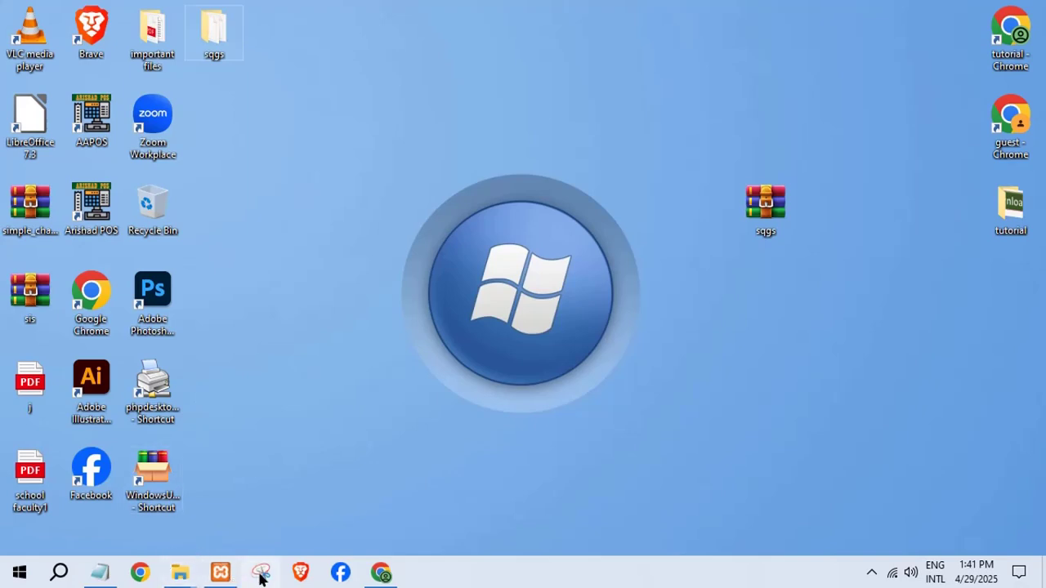
click(99, 572)
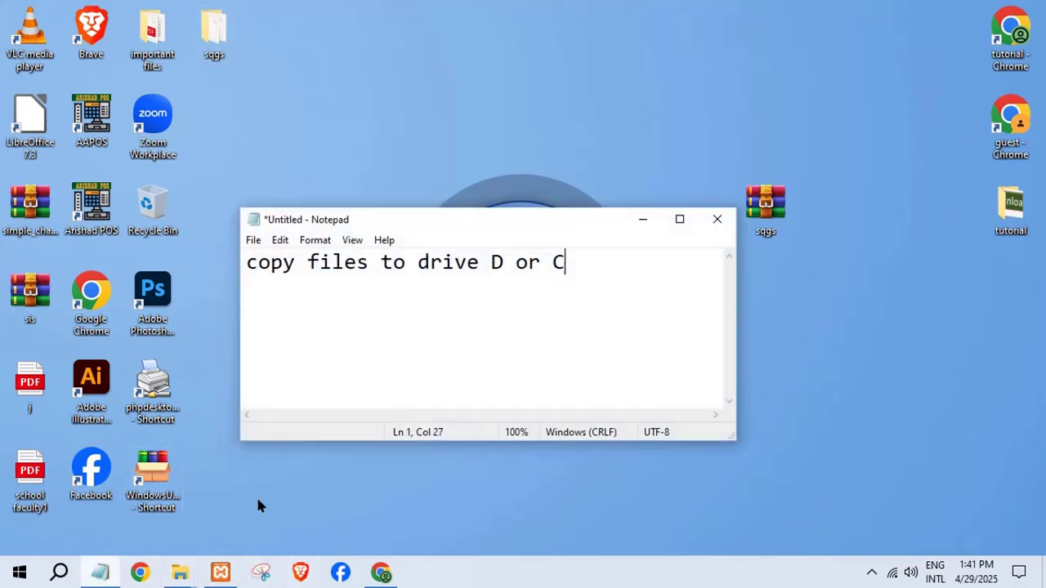
key(ctrl+a)
key(Delete)
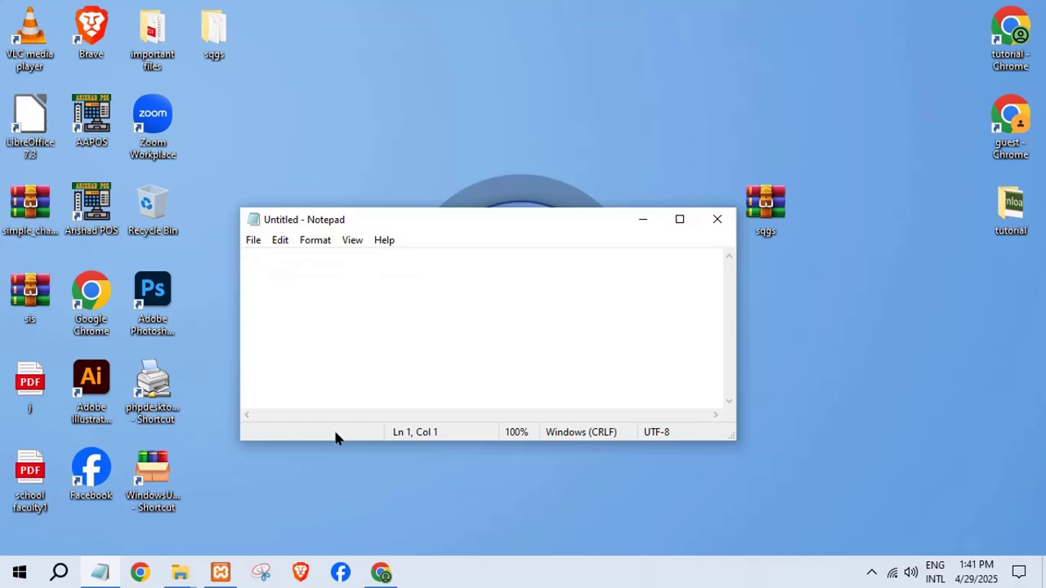
text(may)
key(BackSpace)
key(BackSpace)
key(BackSpace)
text(y x)
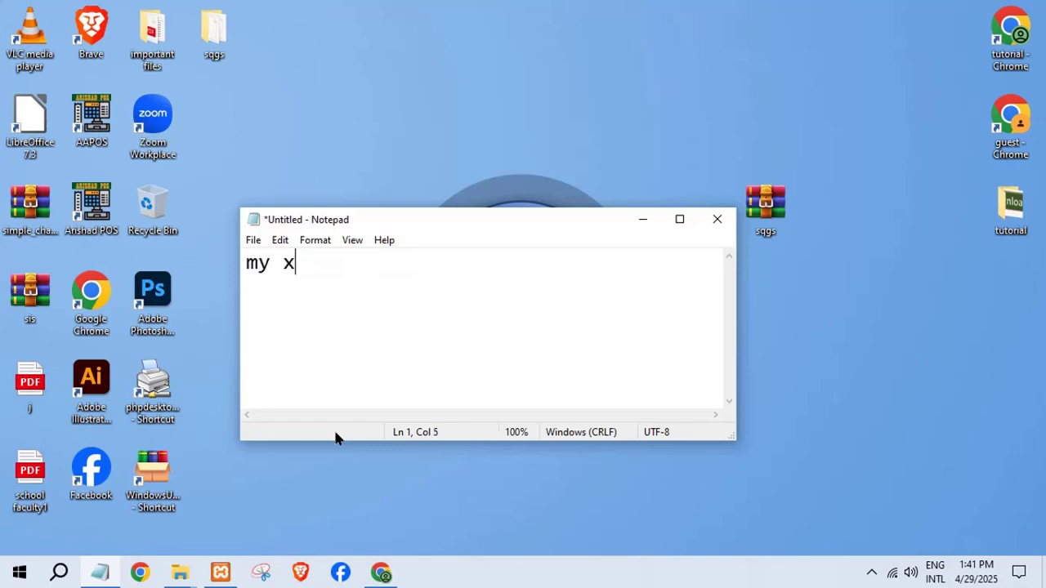
text(ampp inst)
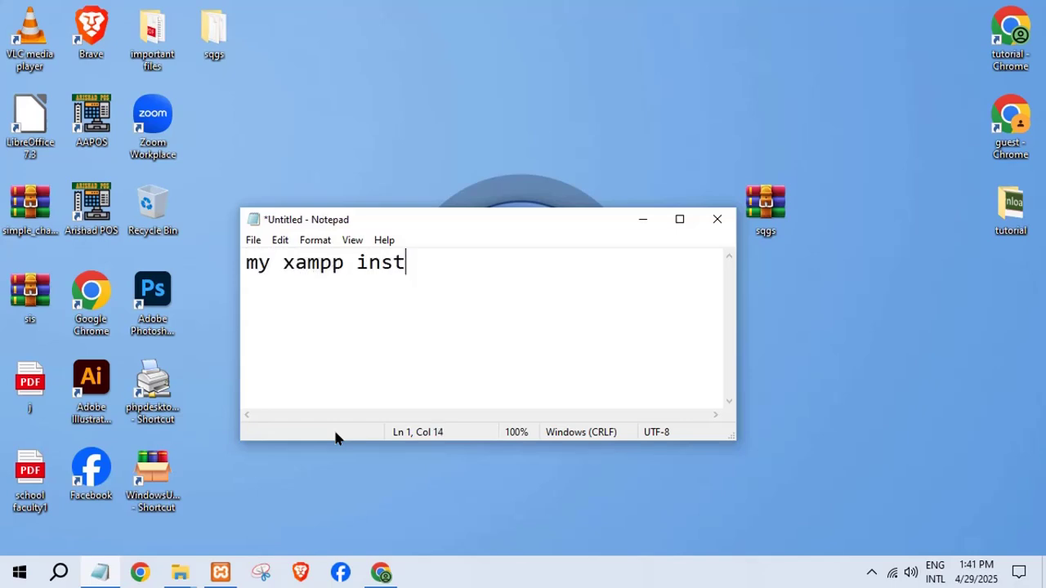
key(BackSpace)
key(BackSpace)
text(stall in dri)
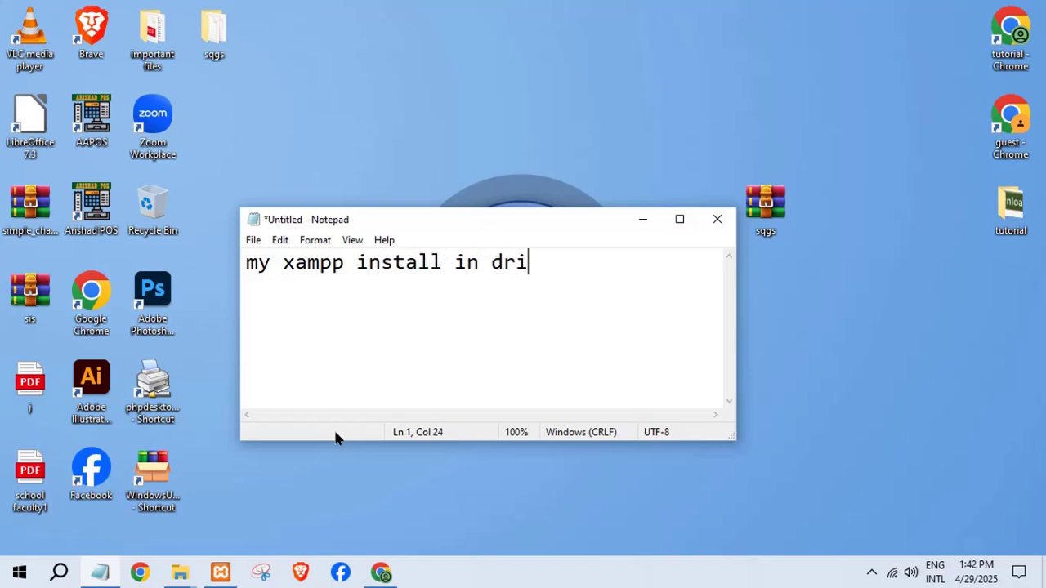
text(ve C)
Minimize Notepad and bring the intro folder window back up
click(643, 219)
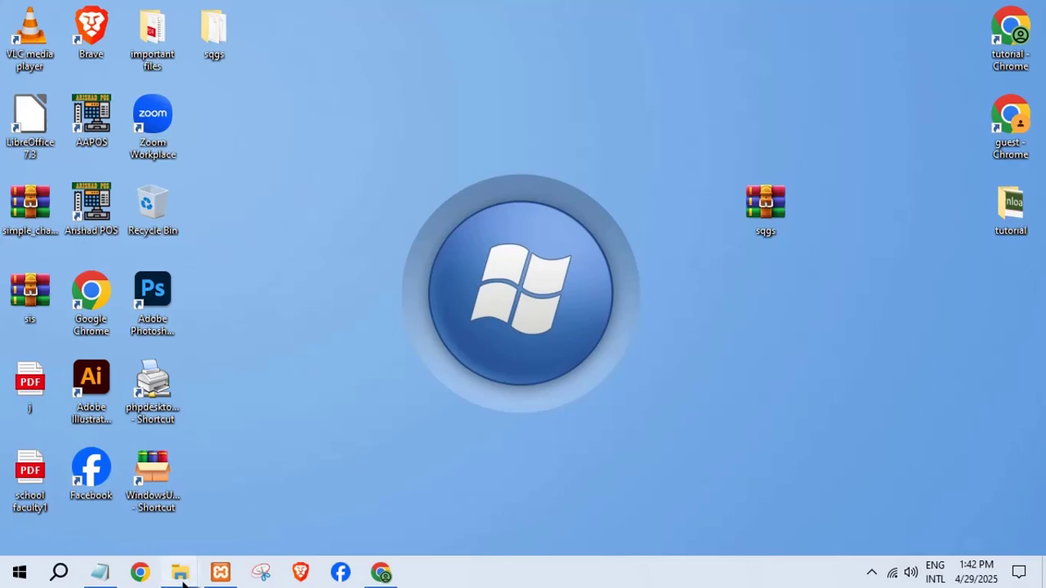
mouse_move(181, 572)
click(269, 486)
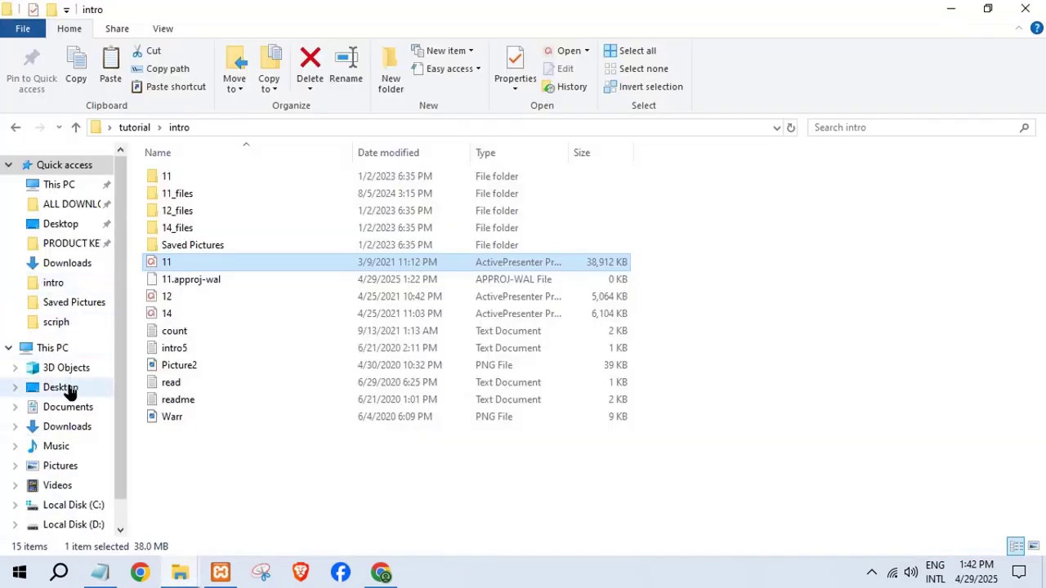
Go to This PC to list Local Disk (C:) and Local Disk (D:)
click(51, 347)
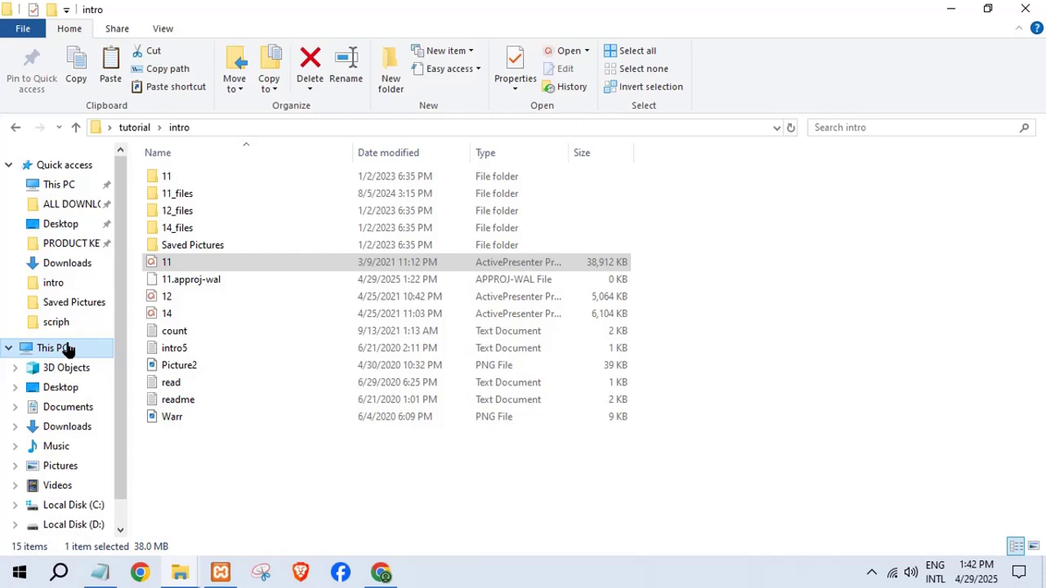
click(68, 349)
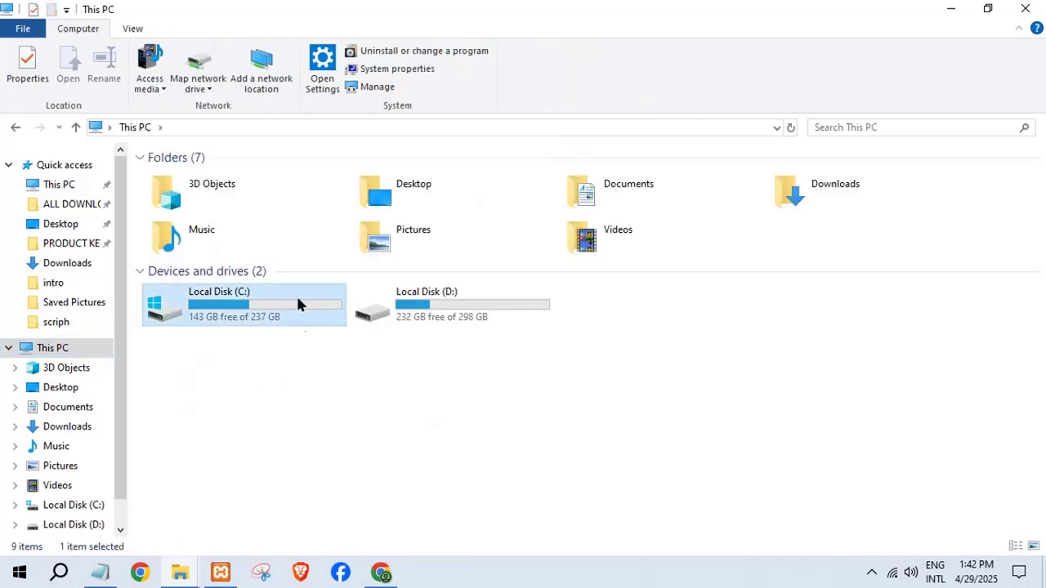
Paste the copied sqgs folder into C:\xampp\htdocs
double_click(296, 295)
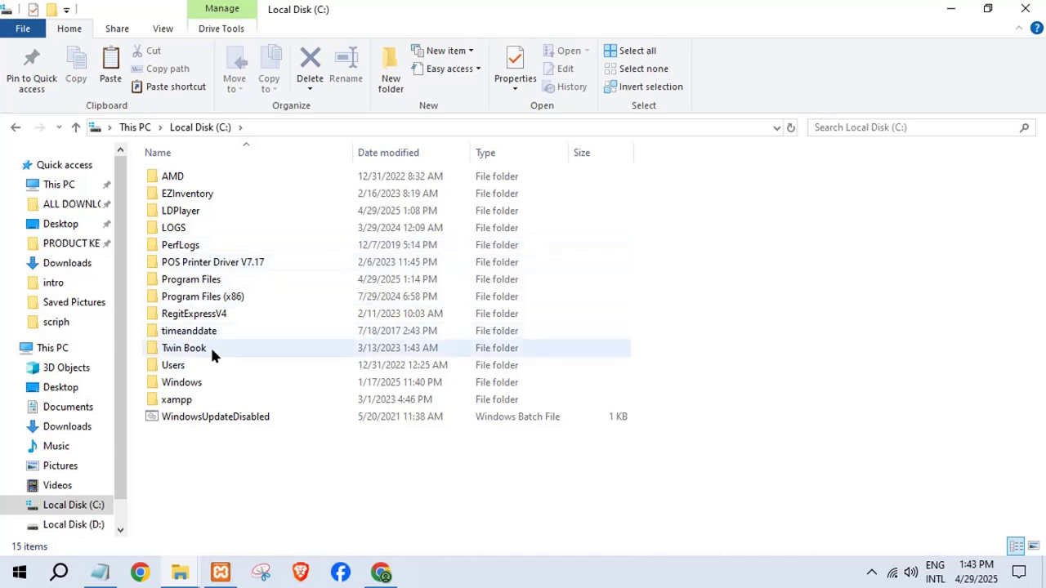
double_click(198, 402)
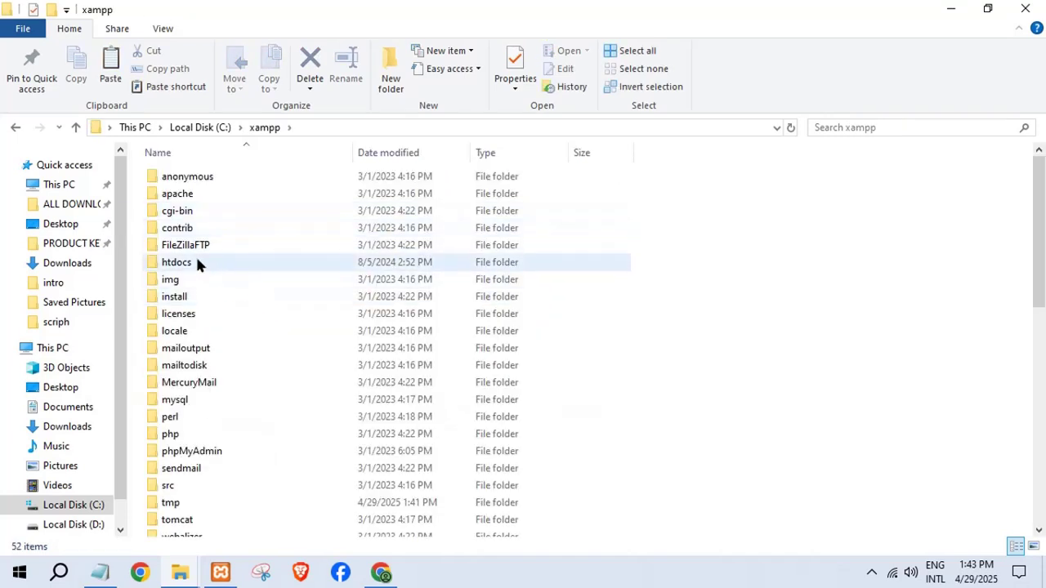
click(196, 262)
double_click(196, 262)
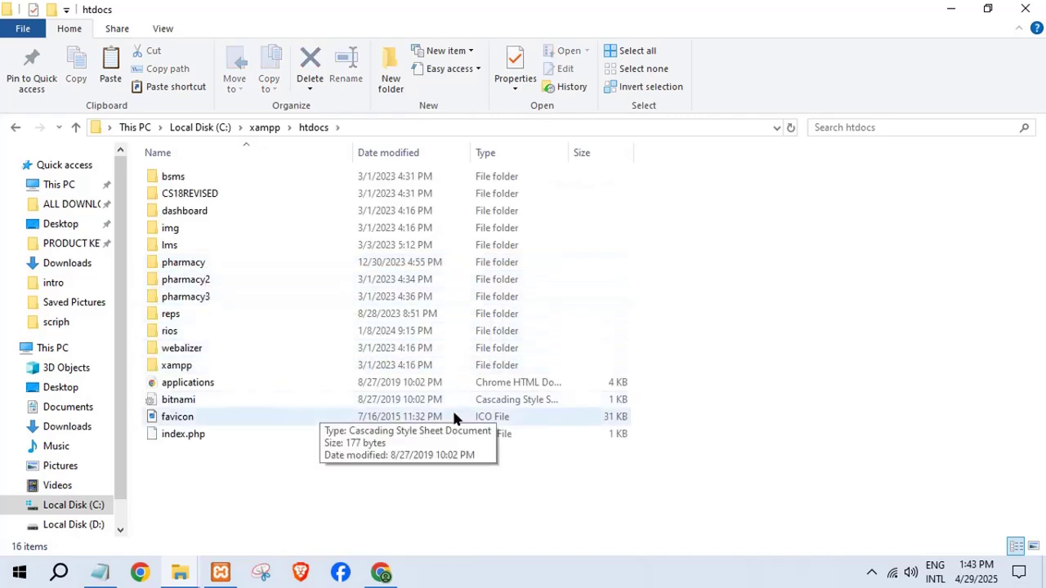
right_click(382, 490)
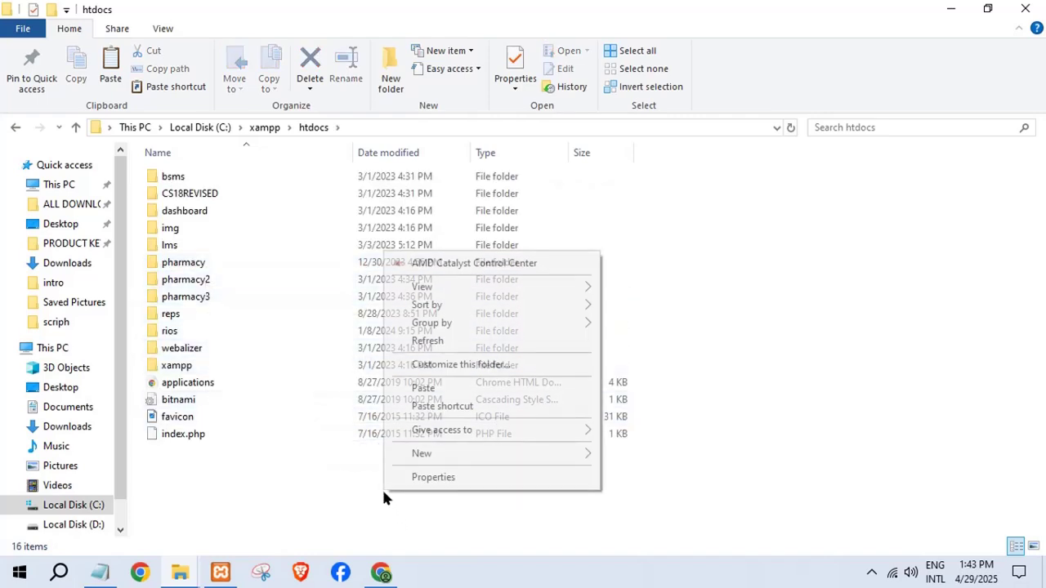
click(457, 388)
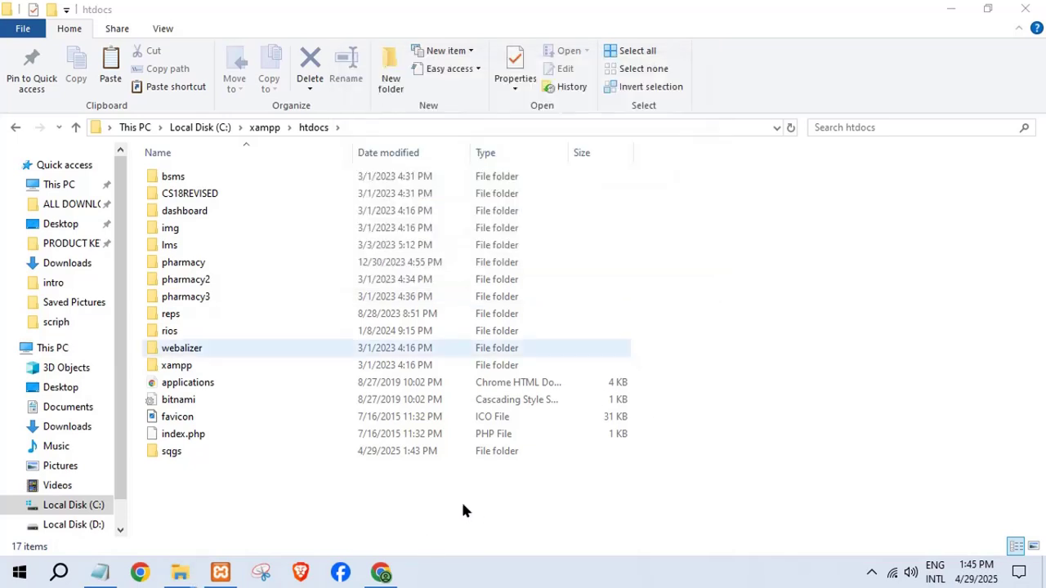
Open the readme file from C:\xampp\htdocs\sqgs\database in Notepad
double_click(234, 455)
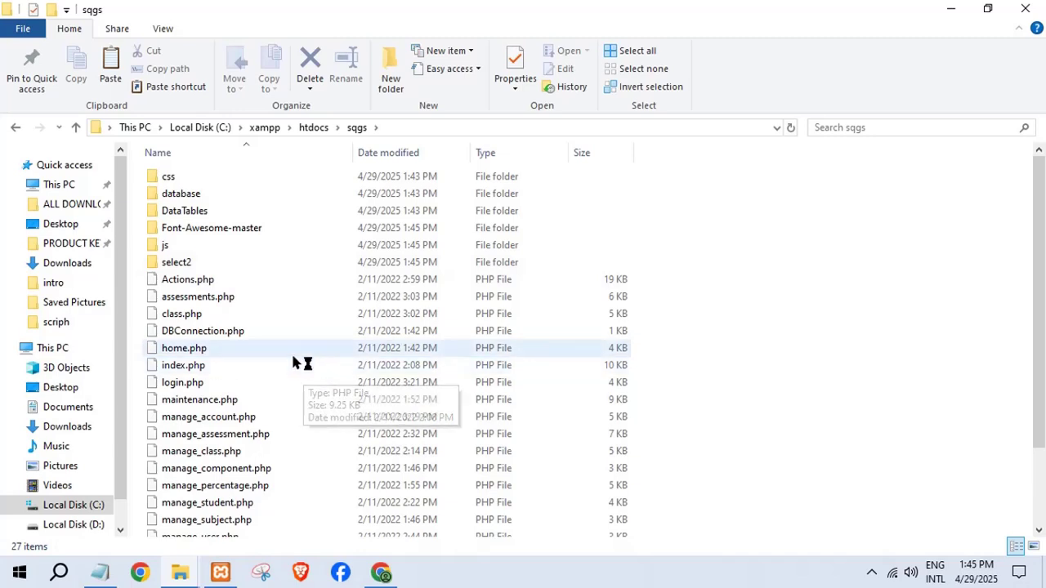
click(213, 192)
key(Return)
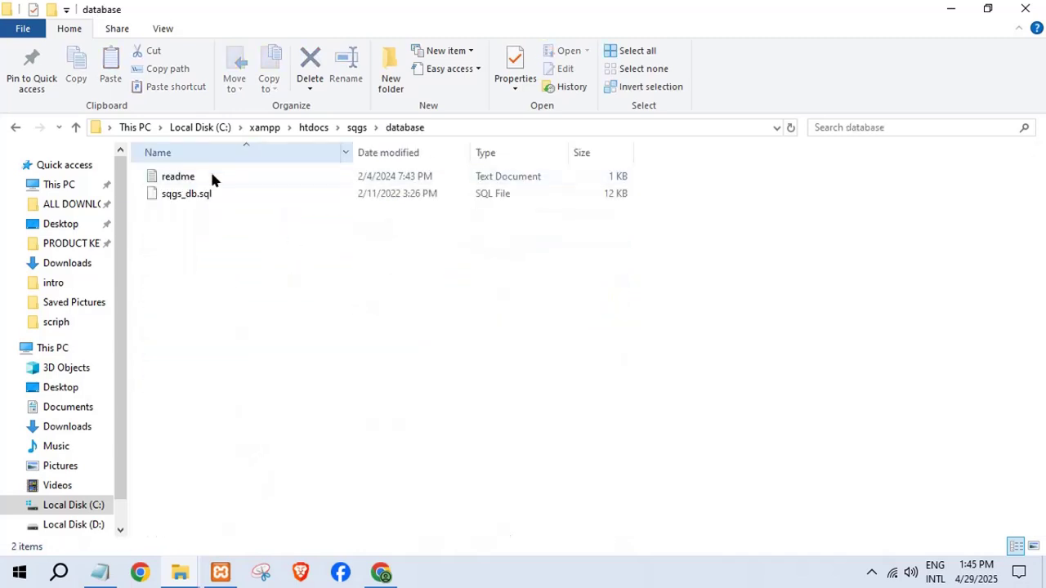
click(185, 179)
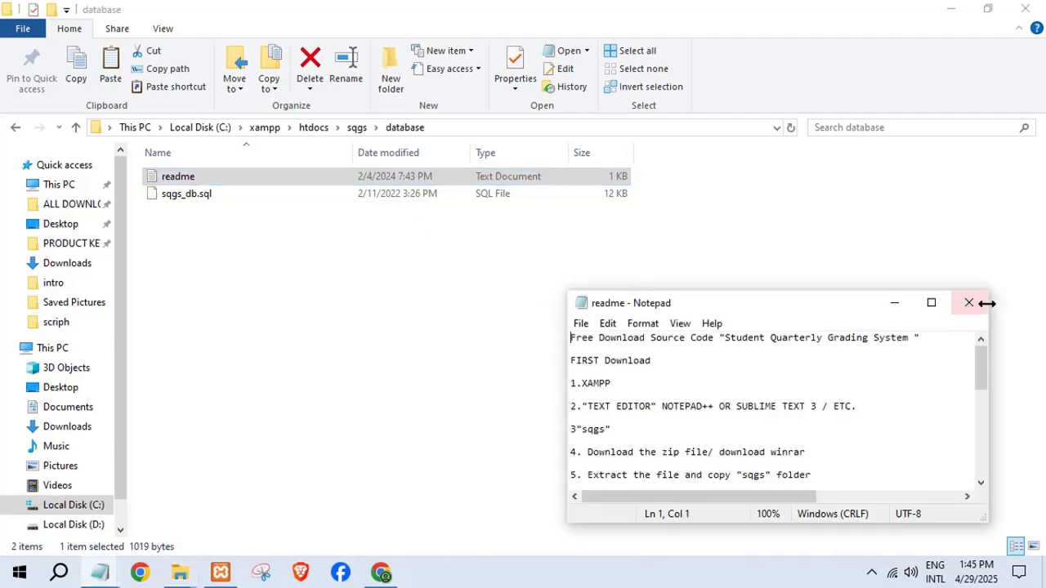
Maximize the readme and read its setup steps, admin login details, htdocs and phpMyAdmin instructions
click(931, 303)
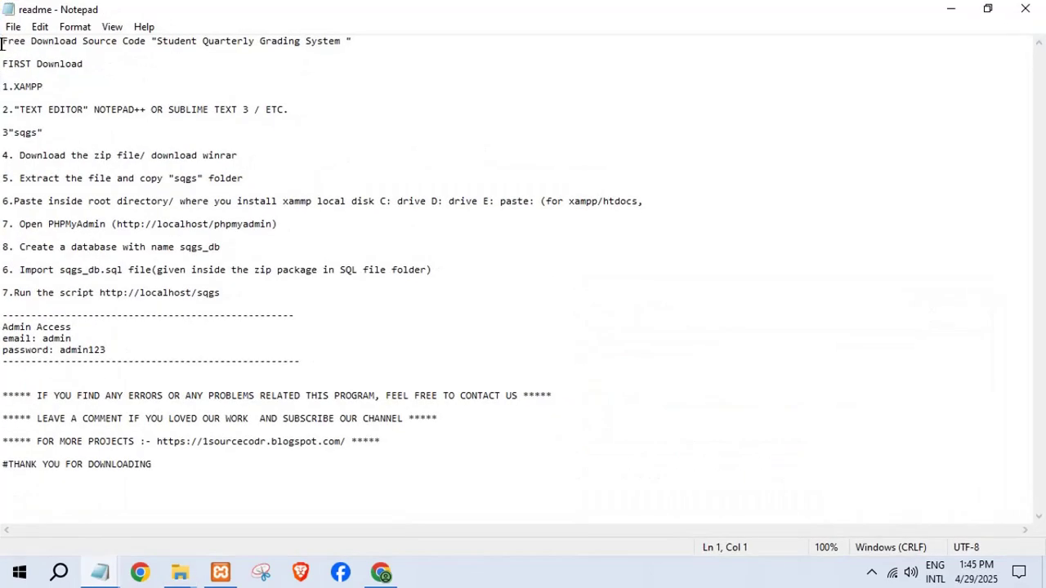
drag(2, 45, 242, 463)
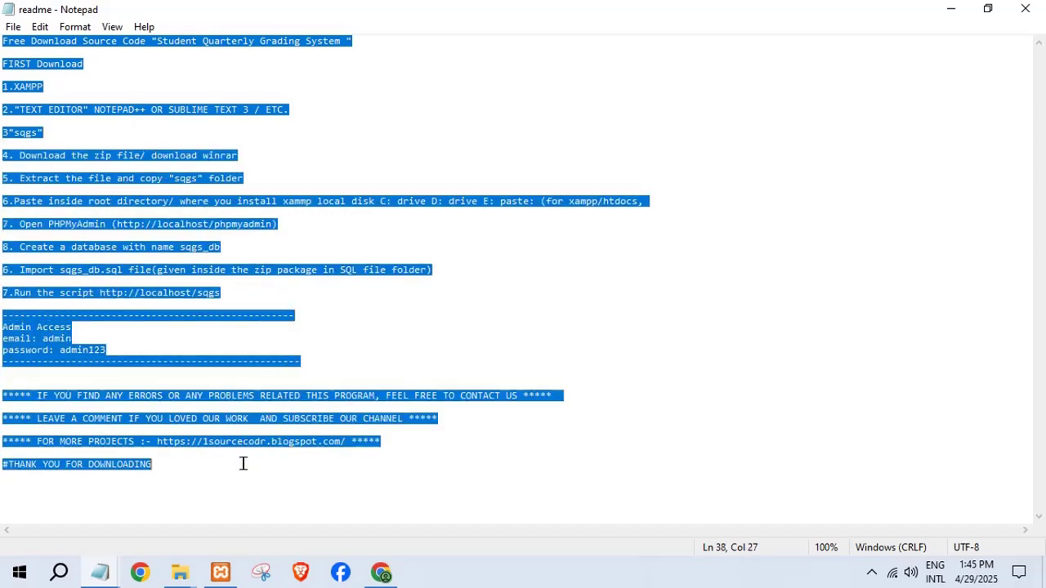
click(202, 381)
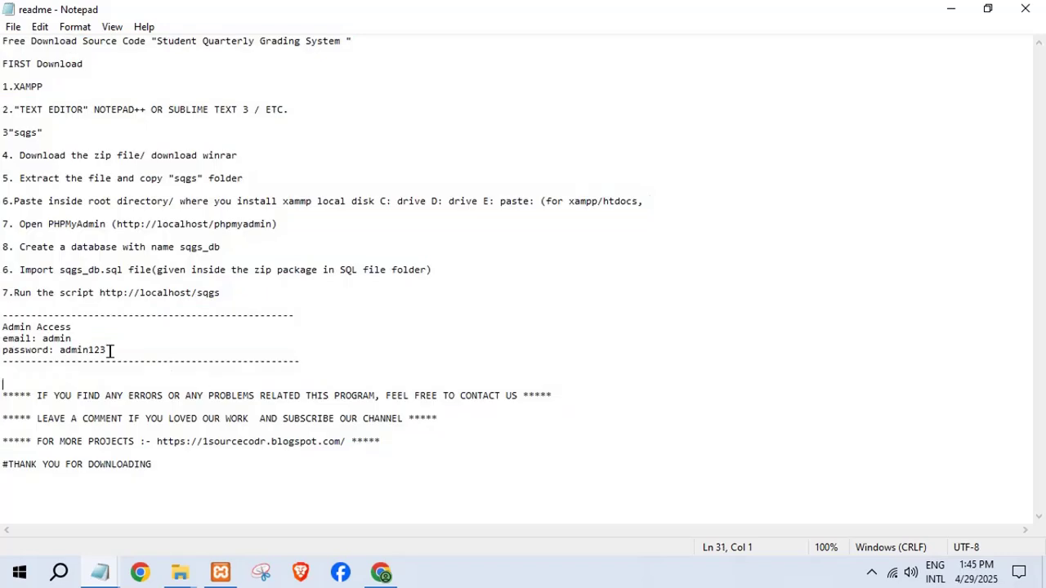
double_click(59, 338)
double_click(74, 350)
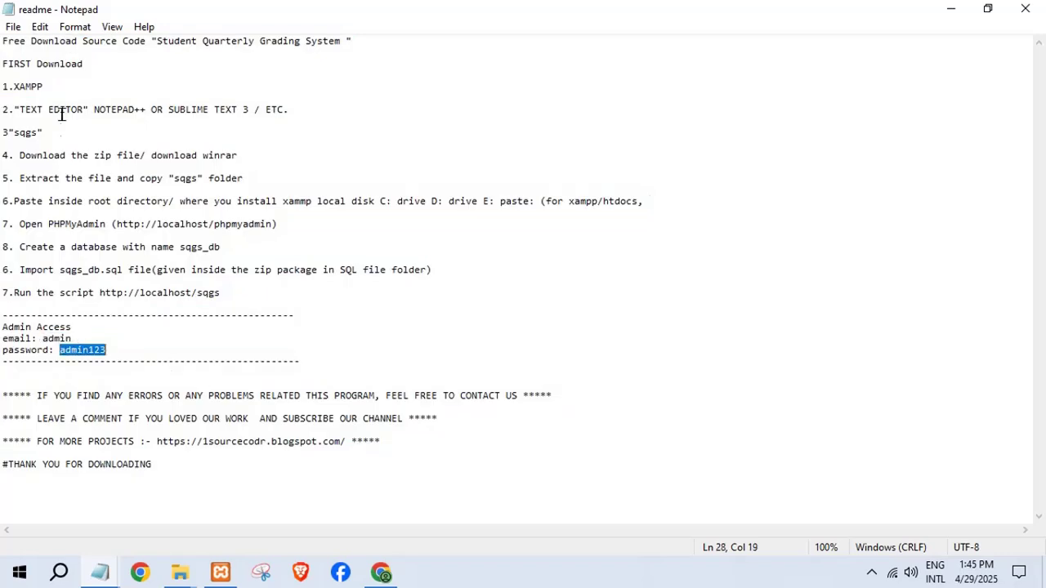
drag(16, 201, 168, 209)
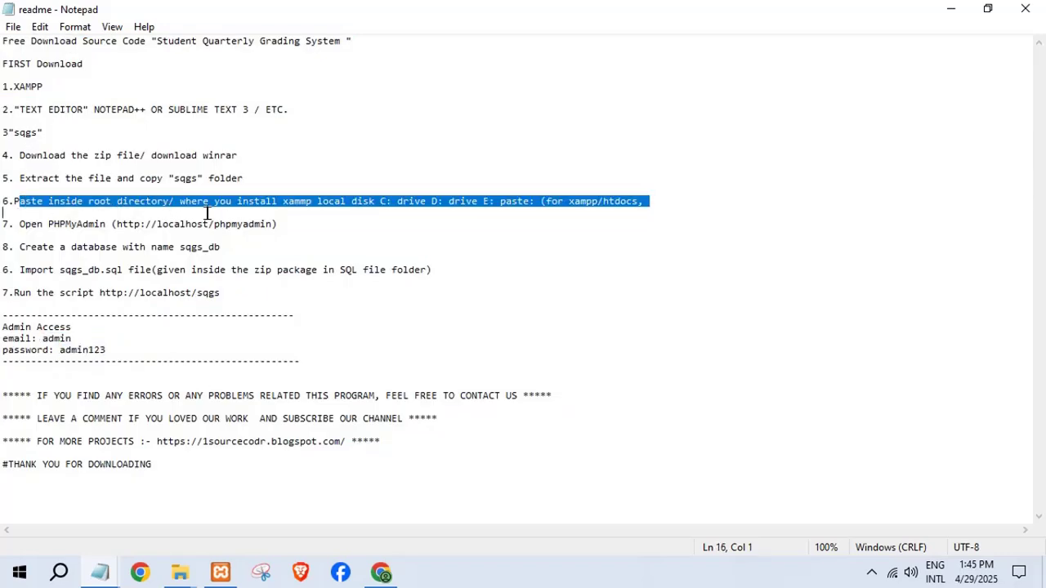
click(144, 236)
drag(49, 224, 231, 226)
click(299, 258)
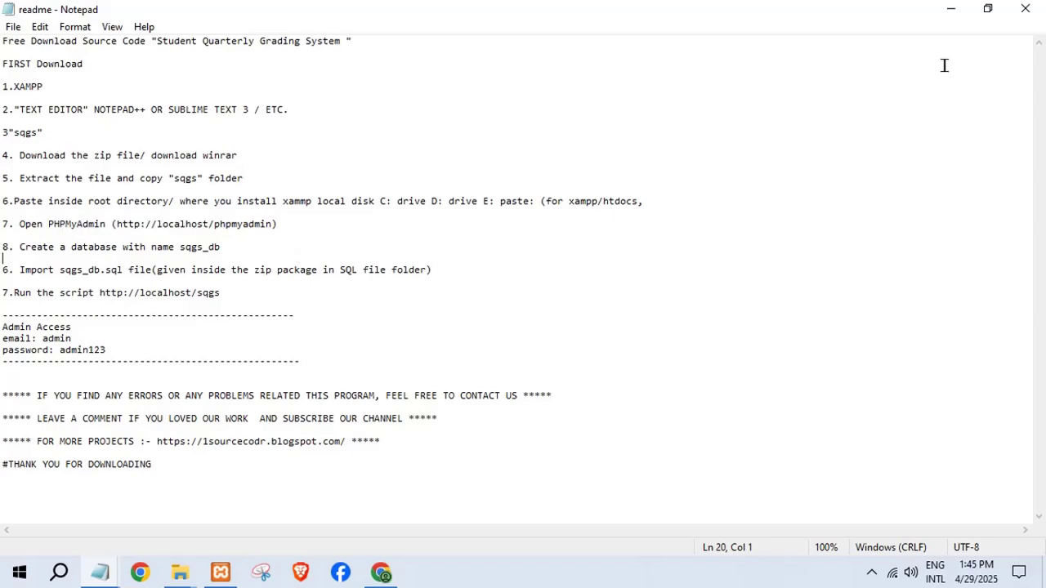
Return to the sqgs folder and copy its full path from the address bar
click(942, 18)
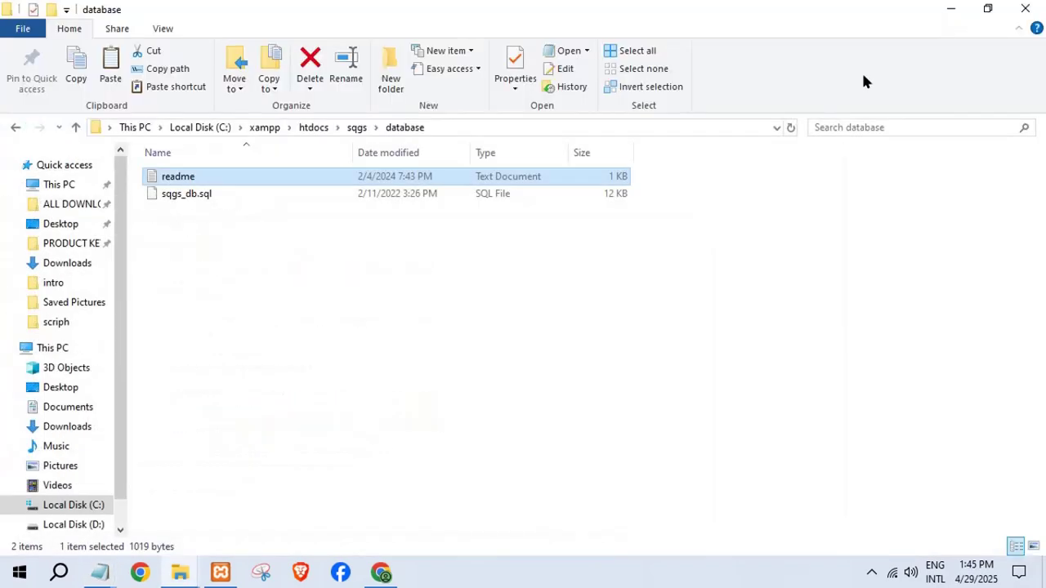
click(15, 128)
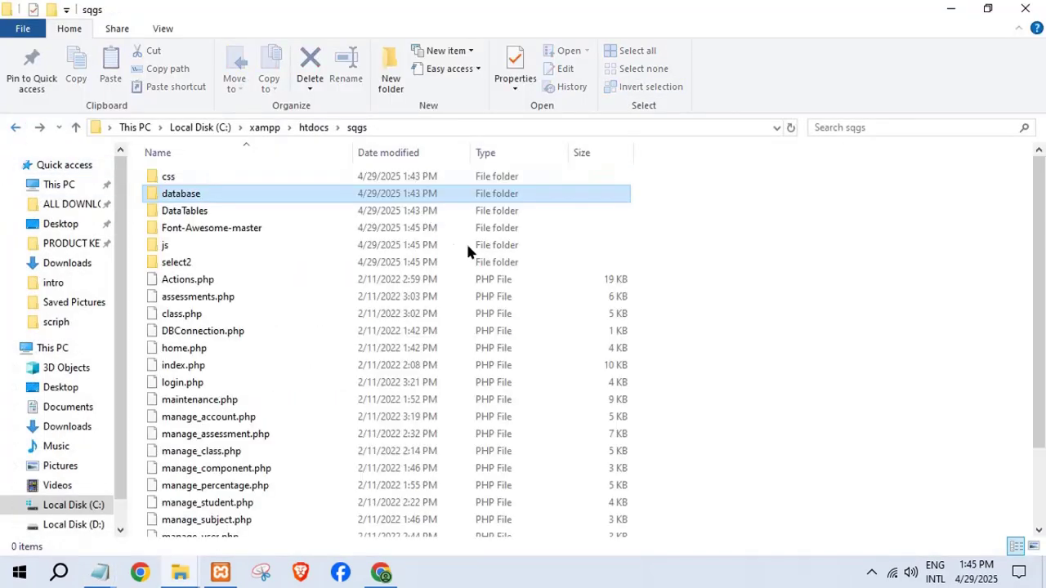
click(408, 128)
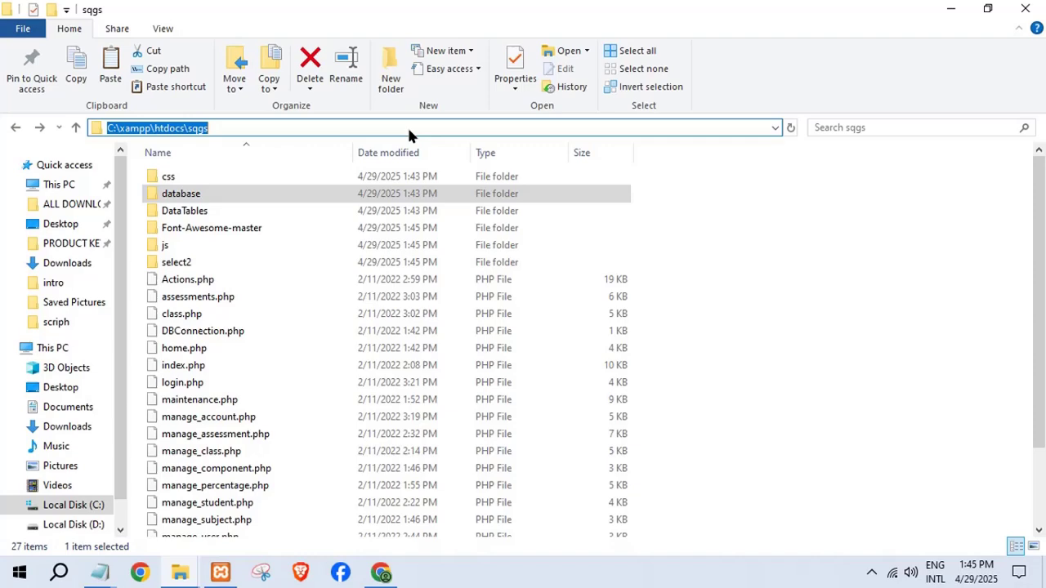
right_click(163, 130)
click(207, 181)
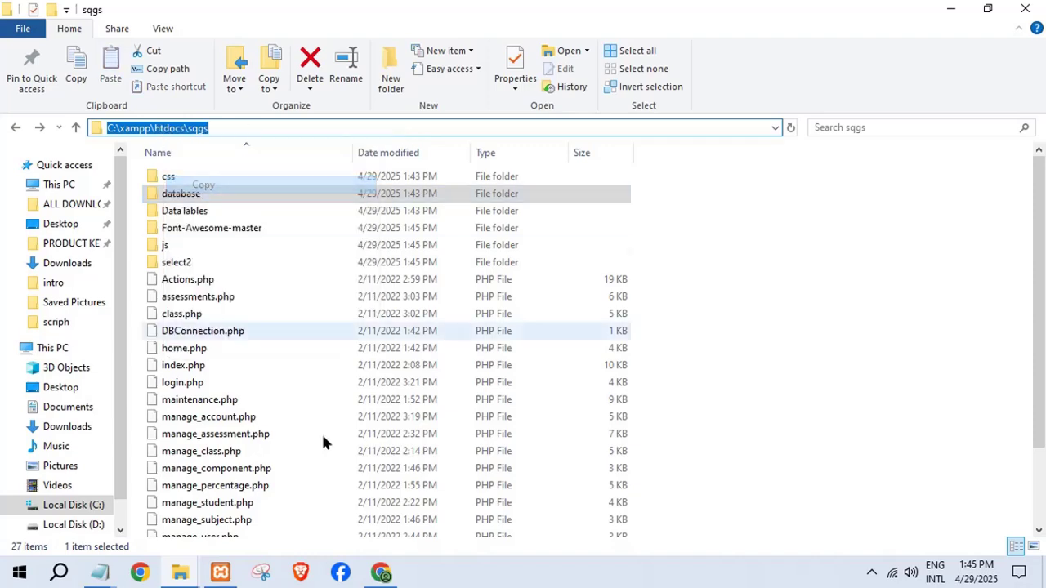
click(381, 573)
In a new tab, paste the sqgs path, swap C:\xampp\htdocs for localhost, and load it
click(238, 17)
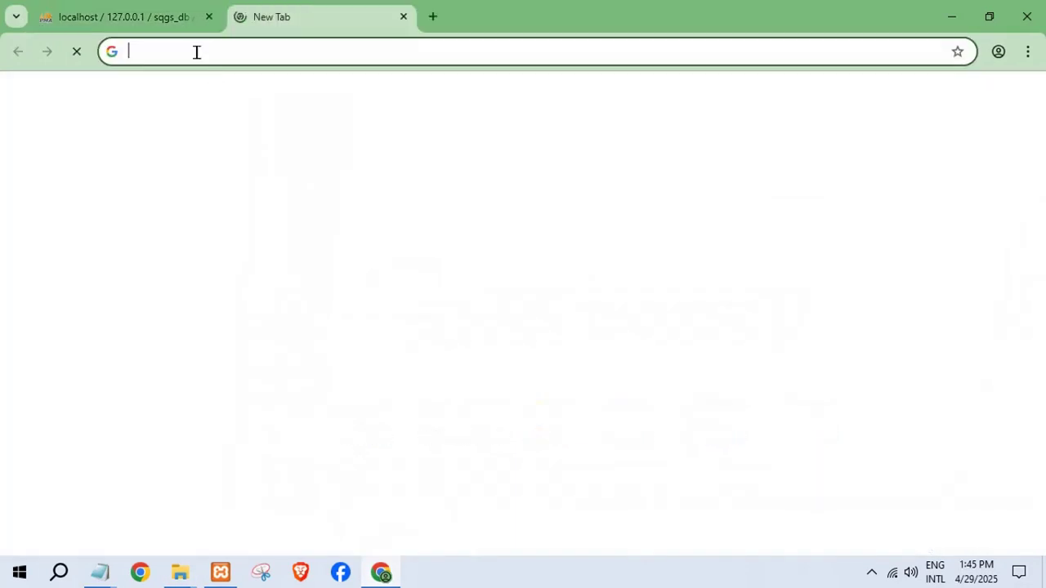
right_click(196, 52)
click(247, 193)
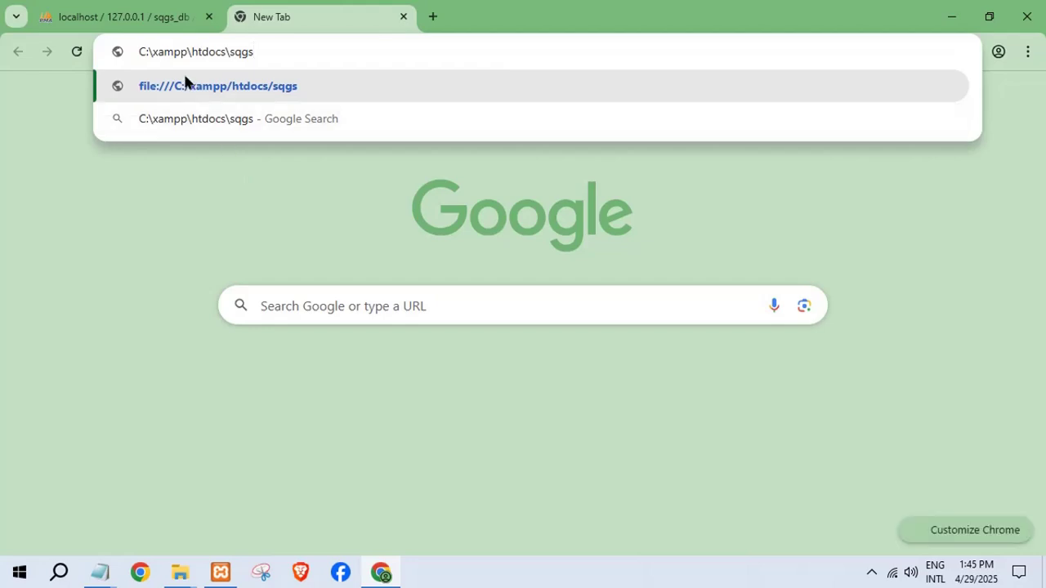
drag(226, 51, 0, 84)
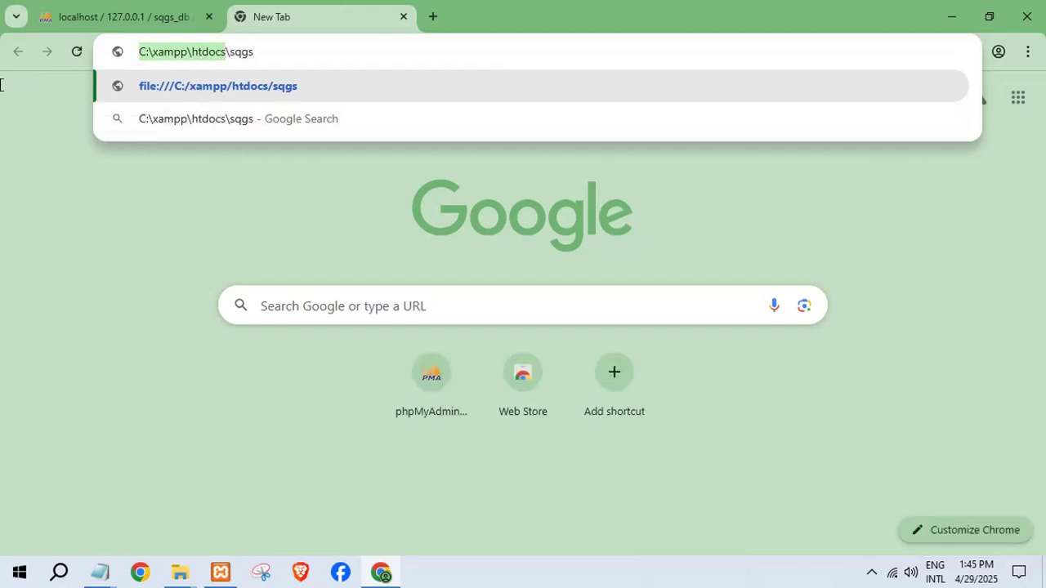
text(locaho)
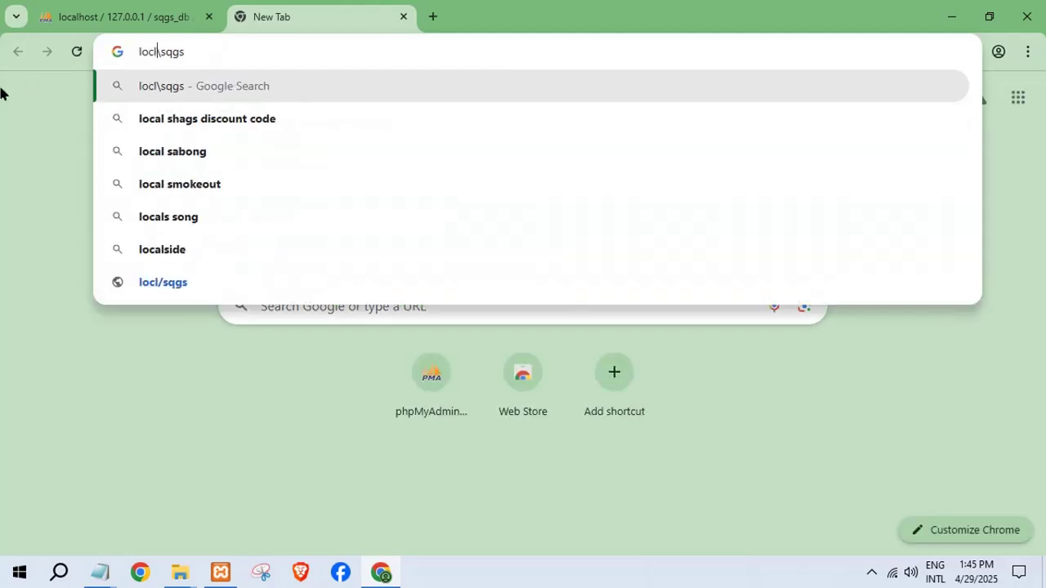
key(BackSpace)
key(BackSpace)
text(lhos)
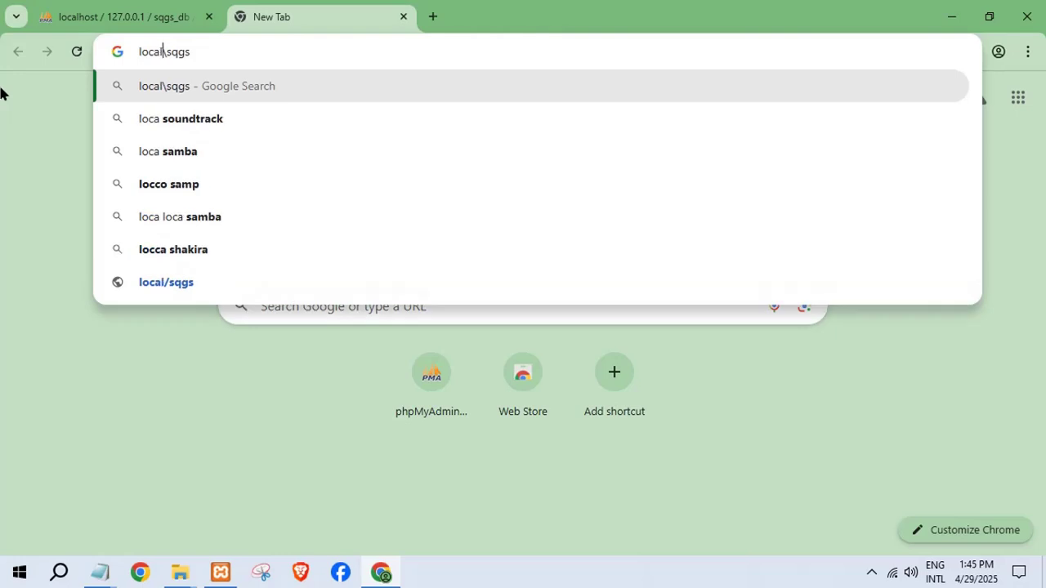
text(t)
key(Return)
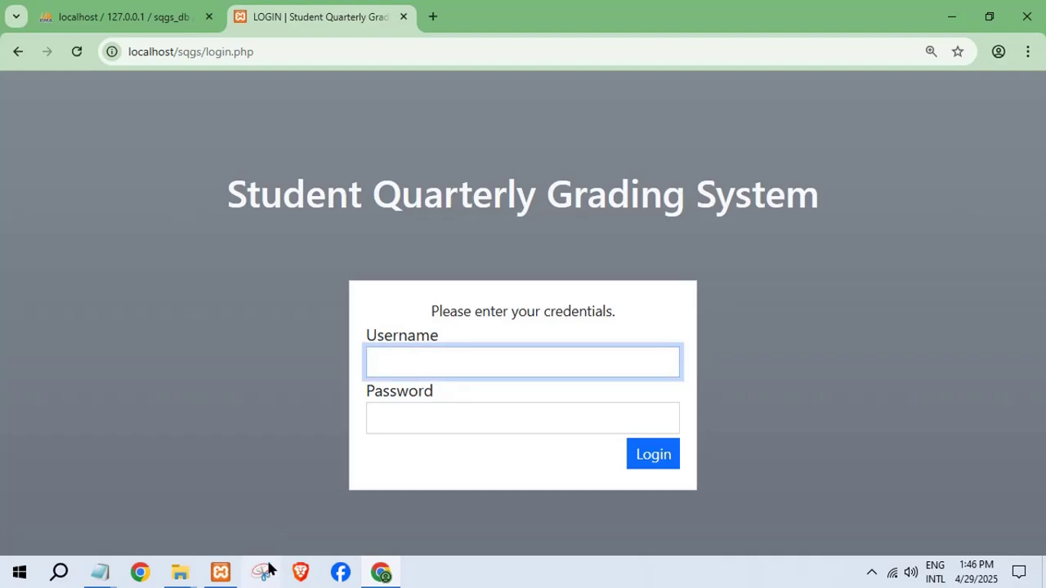
Open the sqgs project's index.php in Notepad++ using Edit with Notepad++
mouse_move(179, 572)
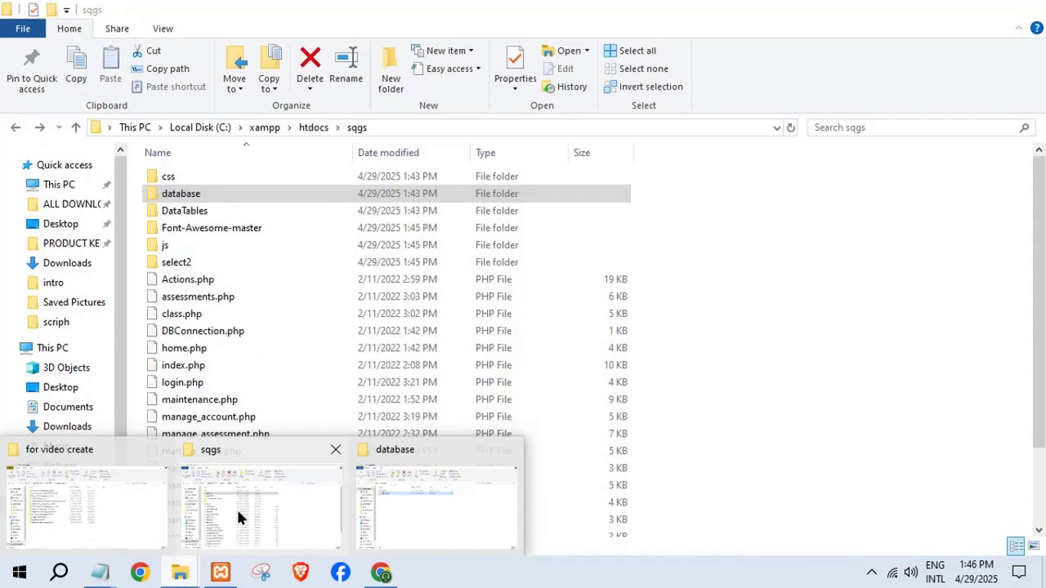
click(236, 507)
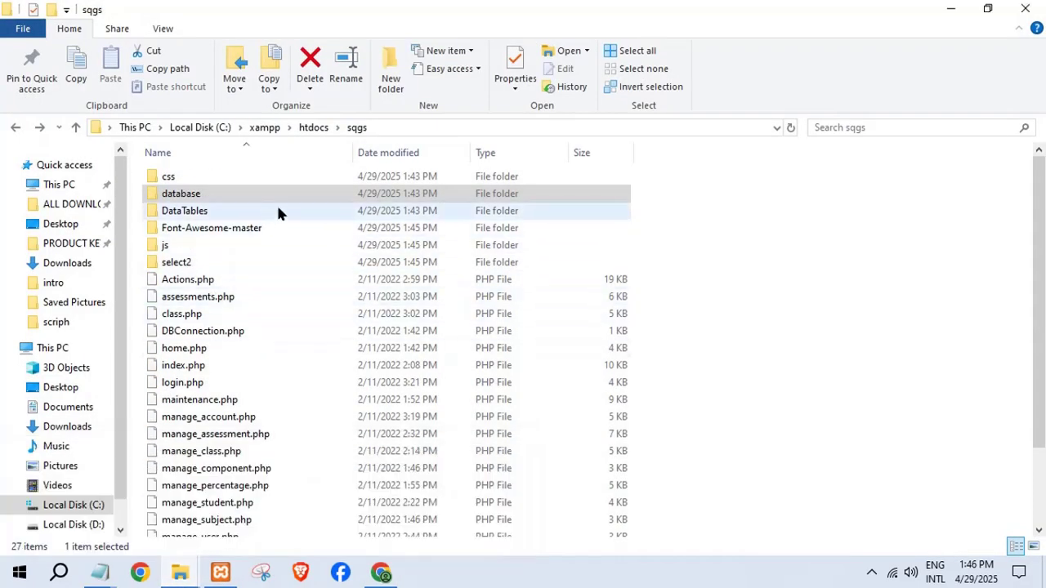
click(226, 299)
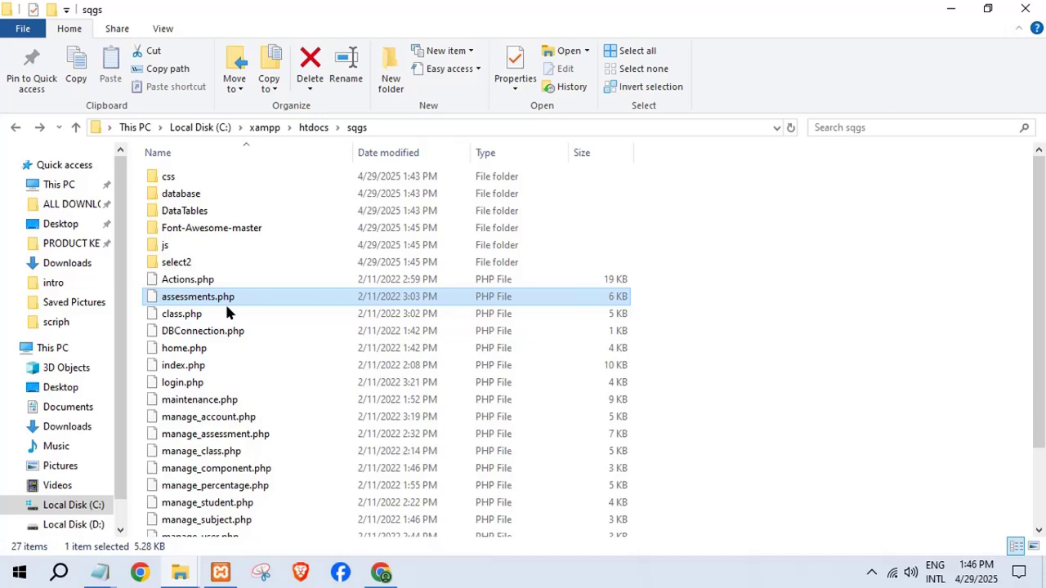
click(198, 370)
right_click(195, 368)
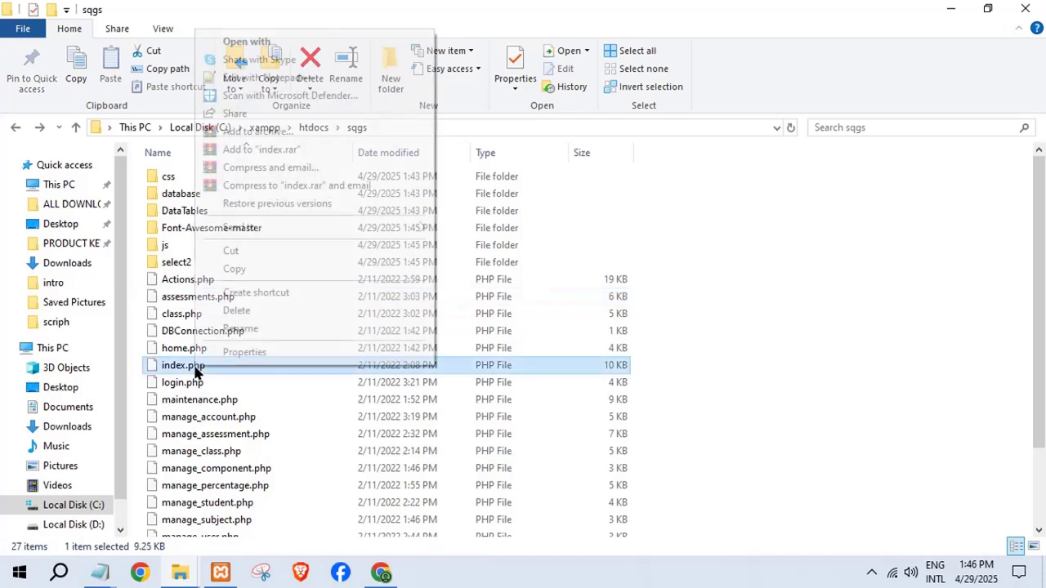
click(233, 79)
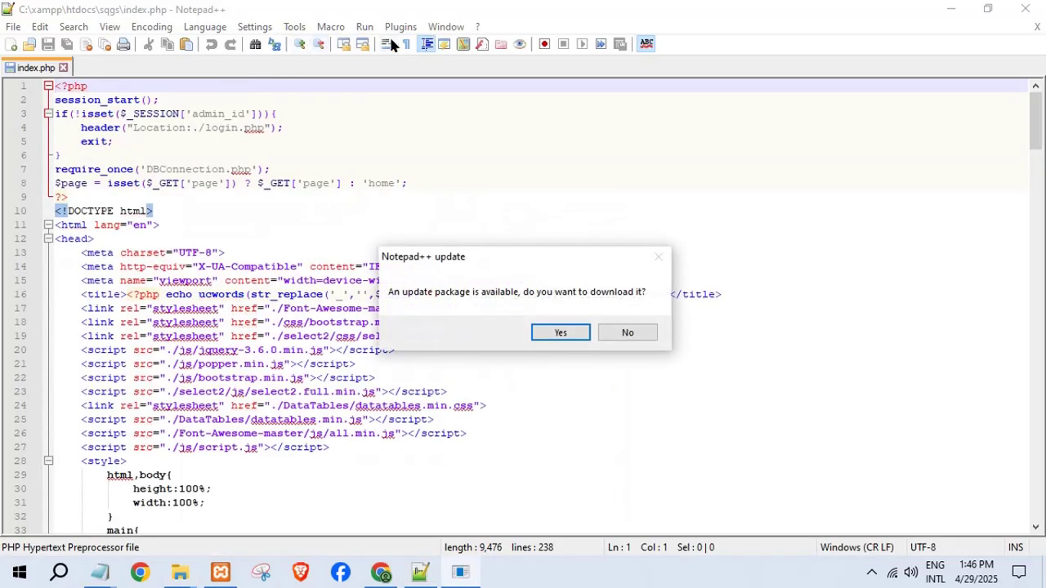
click(367, 29)
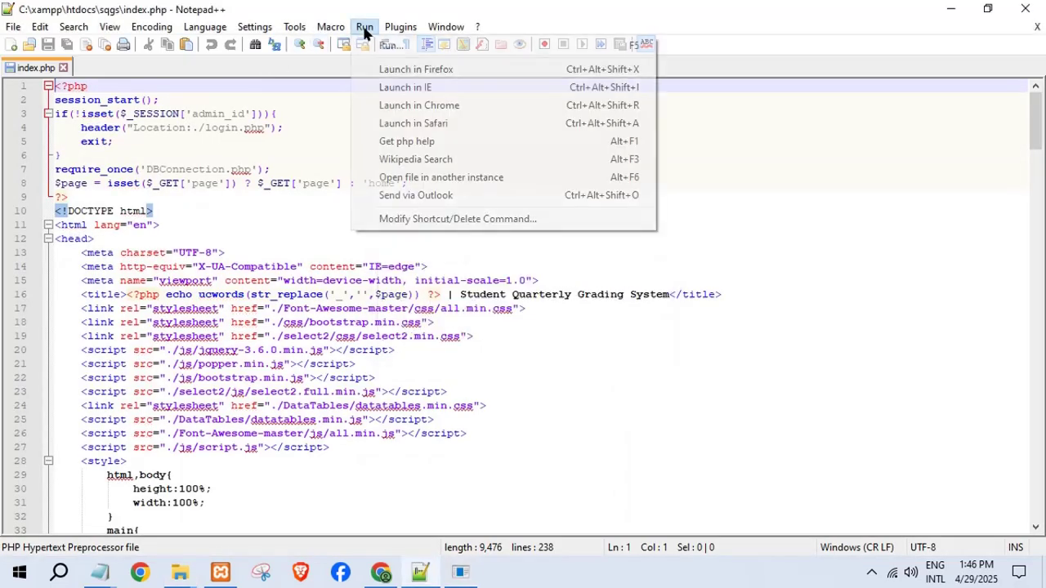
Launch index.php in Chrome and change its file:/// address to localhost/sqgs/index.php
click(460, 109)
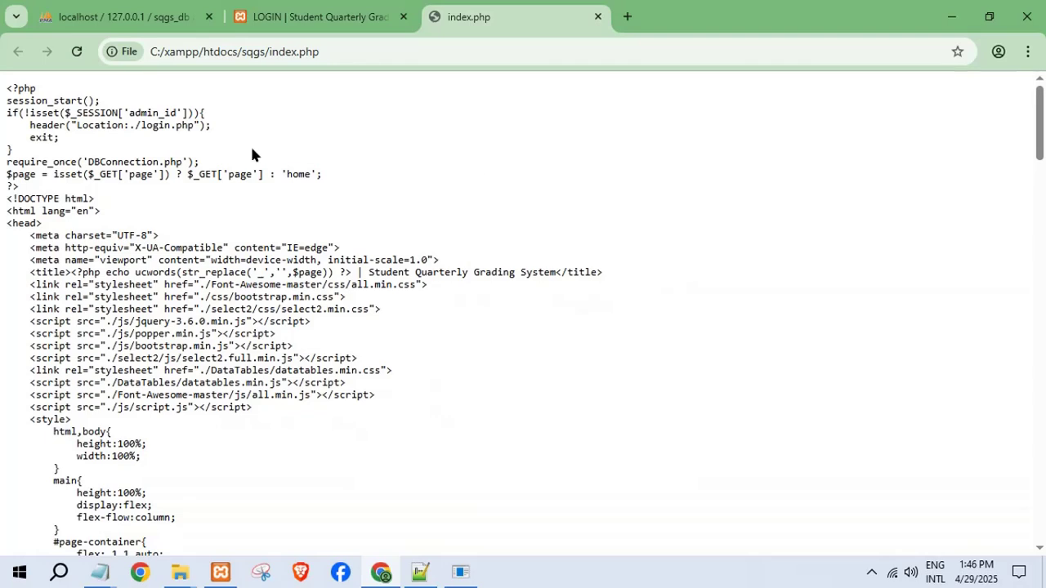
drag(234, 50, 0, 107)
key(BackSpace)
text(localhs)
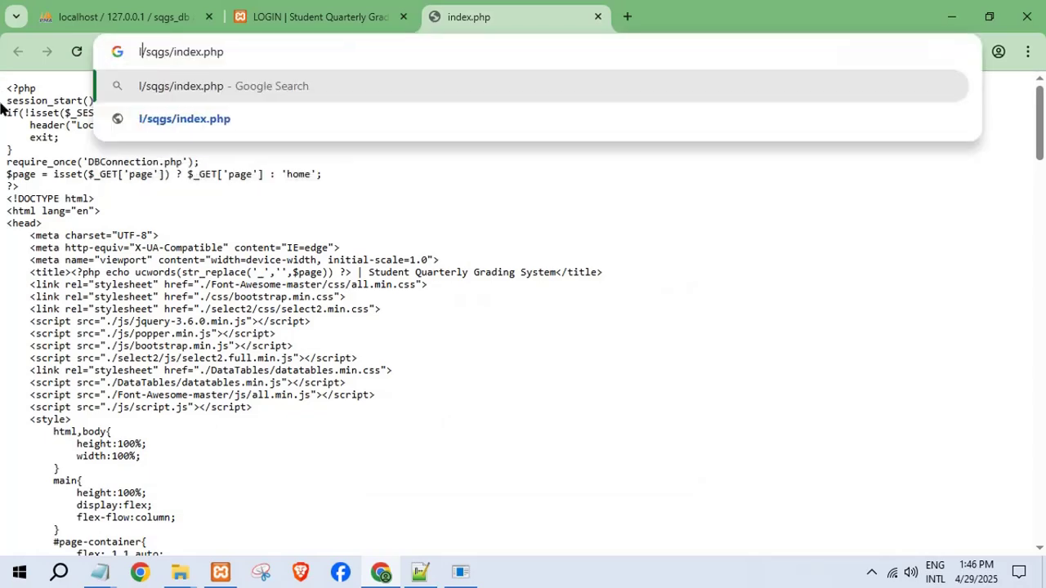
text(t)
key(BackSpace)
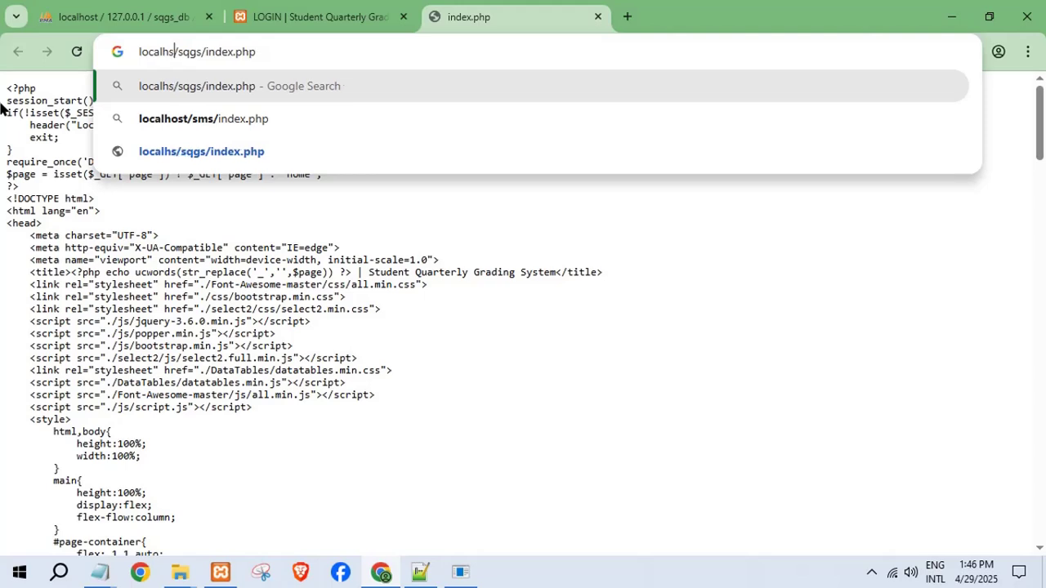
key(BackSpace)
text(ost)
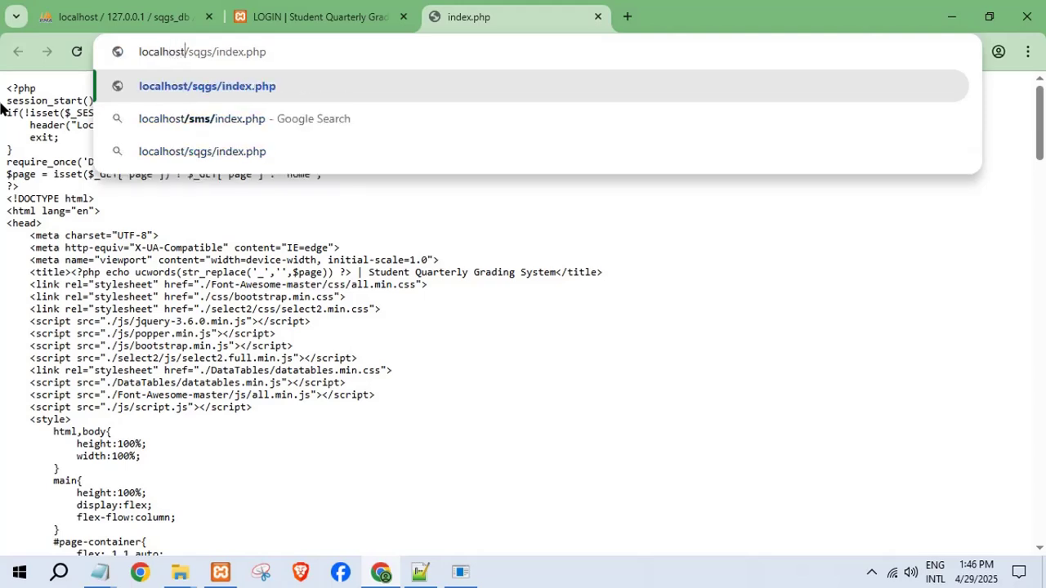
key(Return)
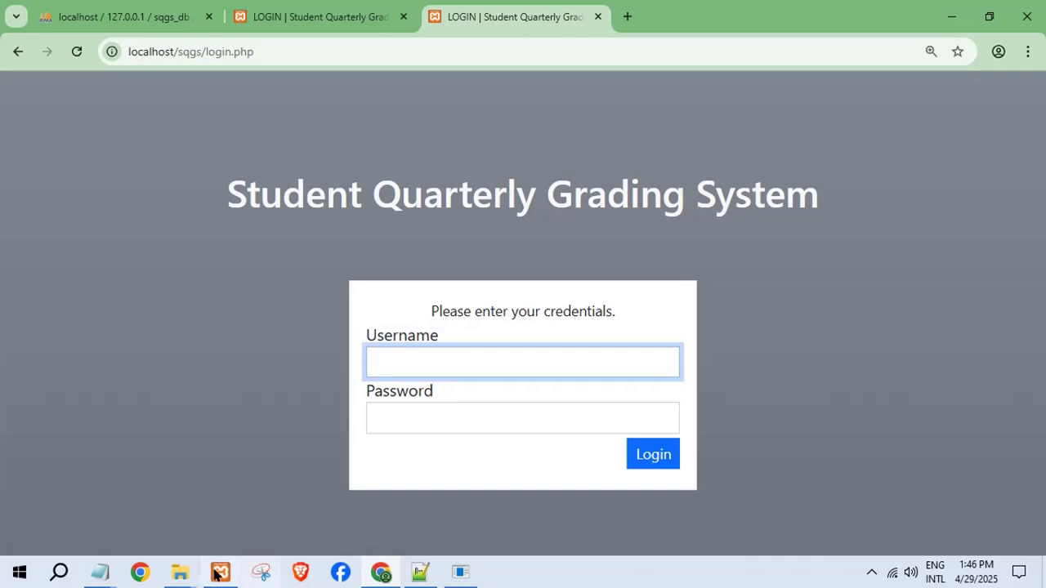
click(99, 567)
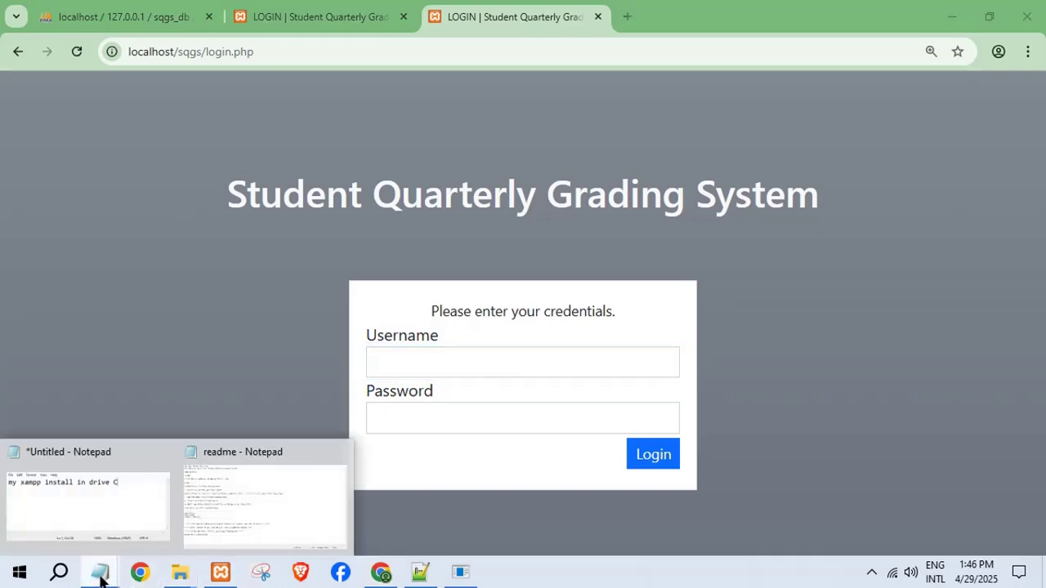
Check the Admin Access login details in the readme, then close it
click(224, 490)
double_click(55, 327)
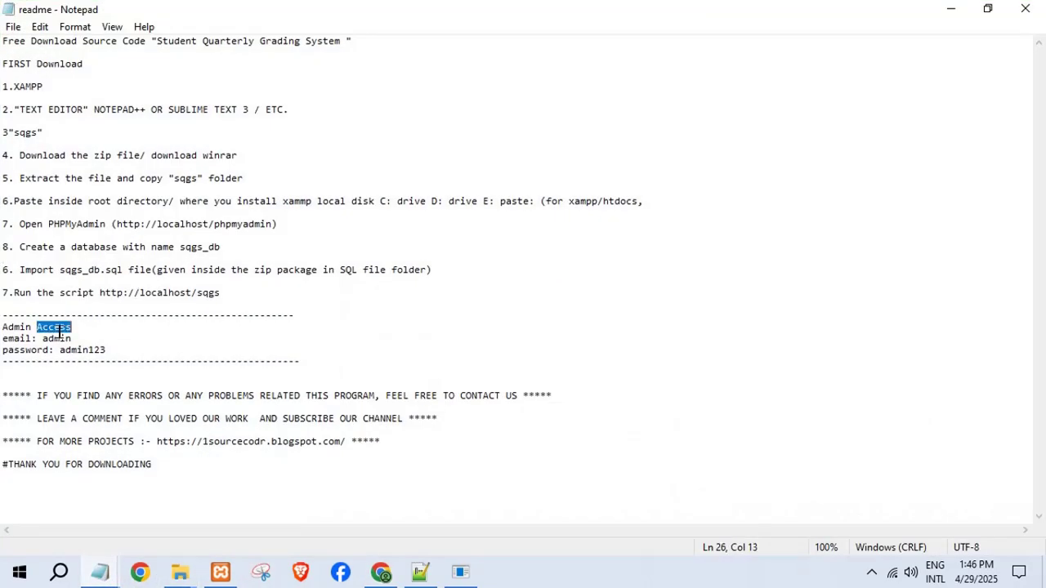
click(113, 340)
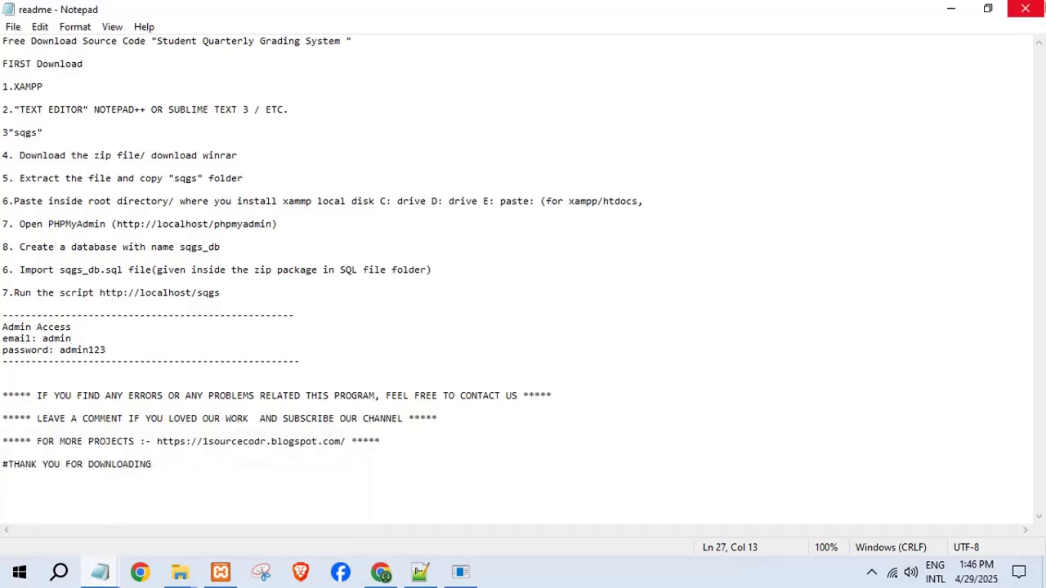
click(1025, 8)
Replace the scratch note's text with the admin username and password on separate lines
click(100, 572)
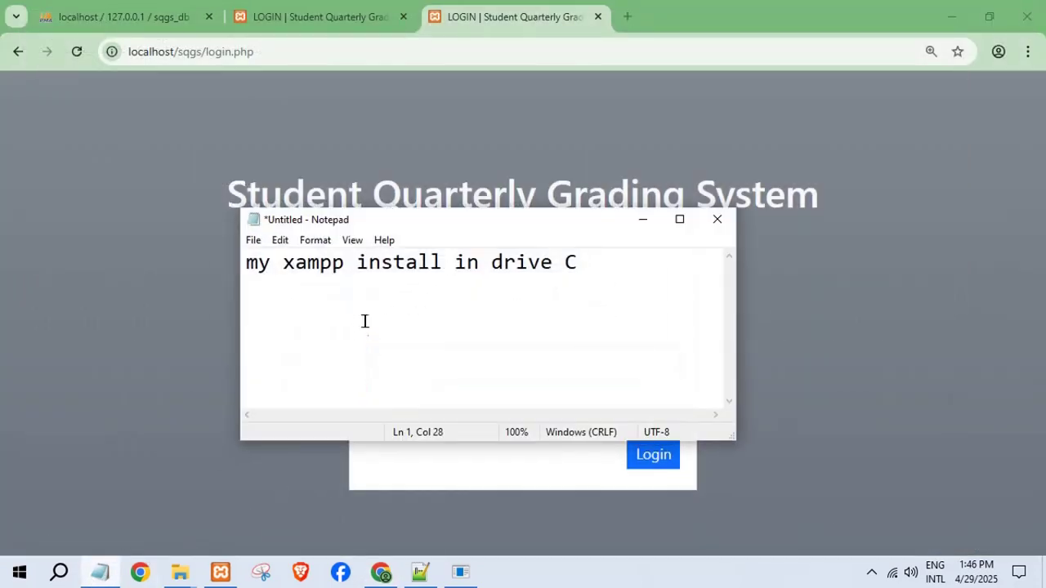
key(ctrl+a)
key(BackSpace)
text(adm)
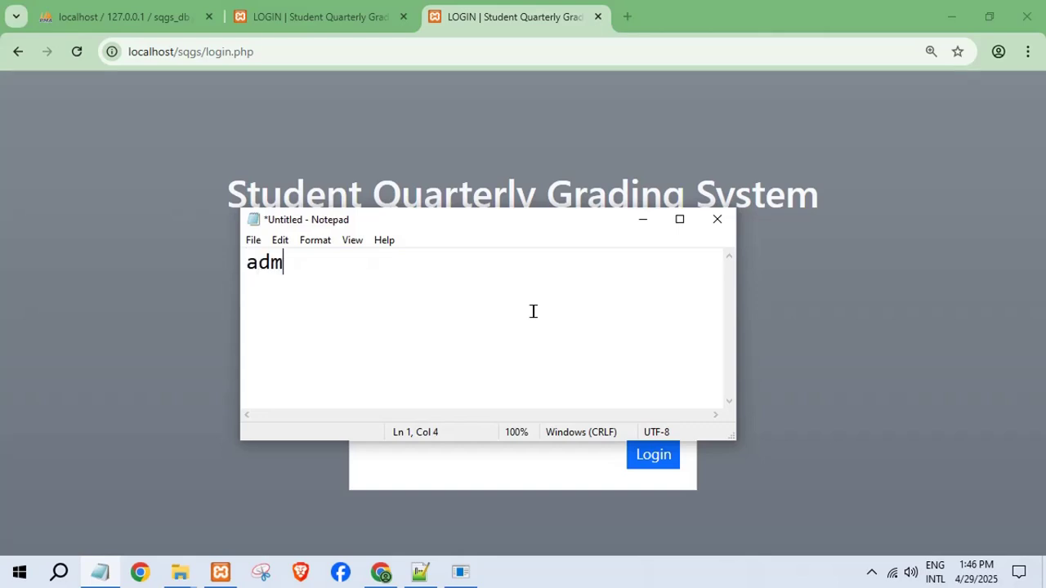
text(in)
key(Return)
text(admin)
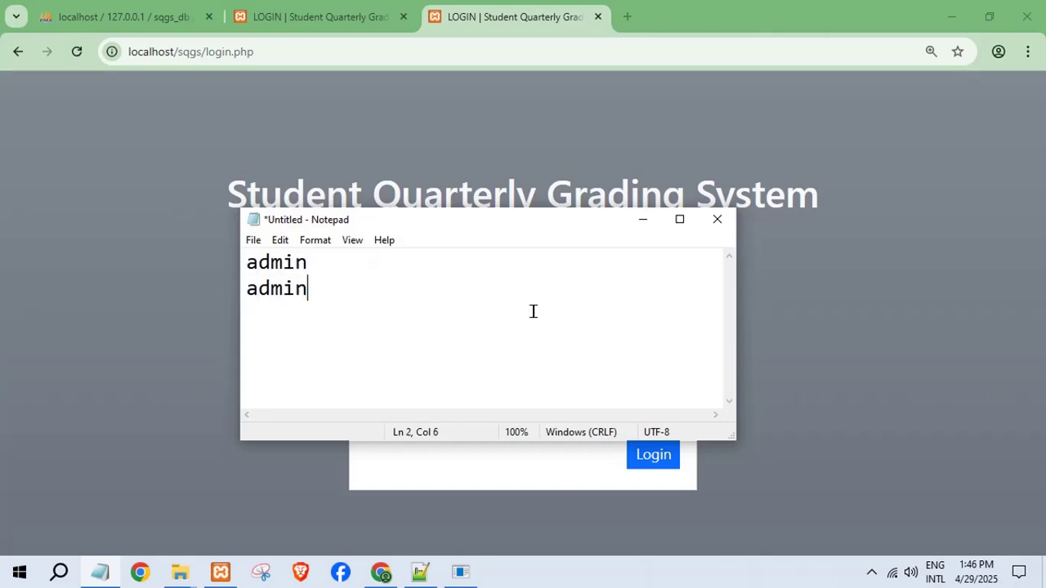
text(123)
click(642, 221)
Log in with the administrator username and password
click(437, 351)
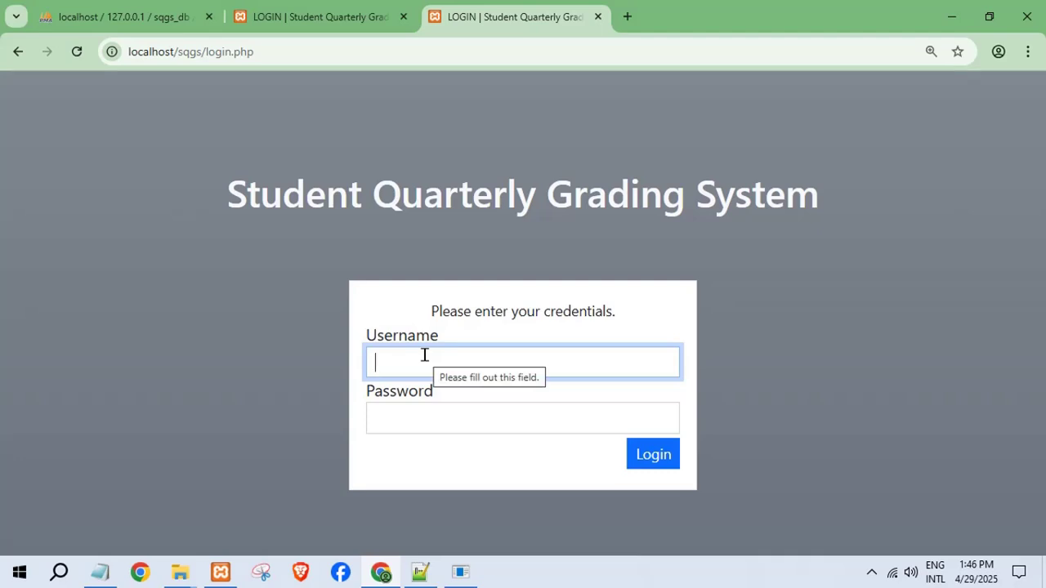
text(admin)
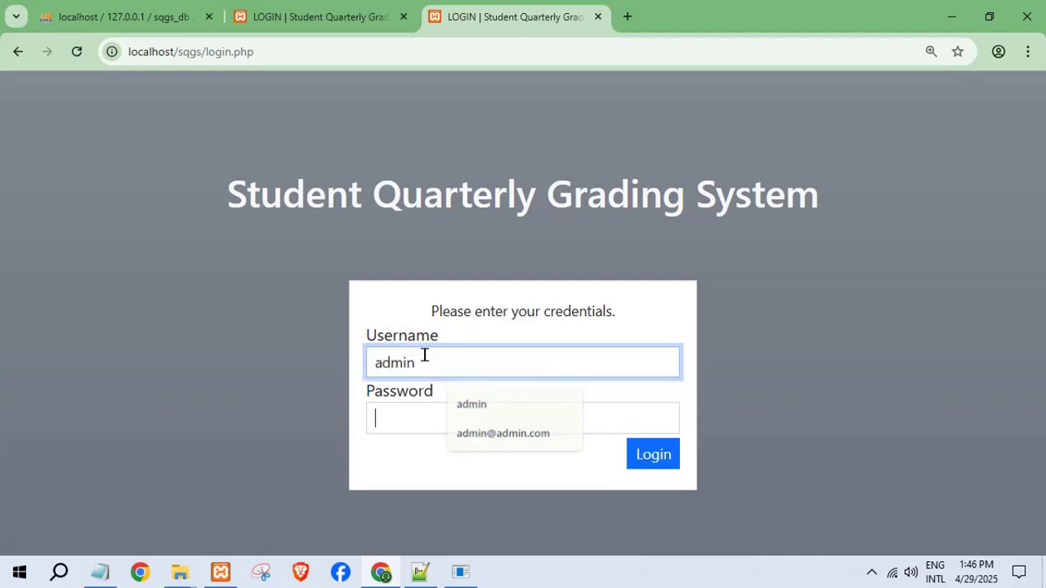
key(Tab)
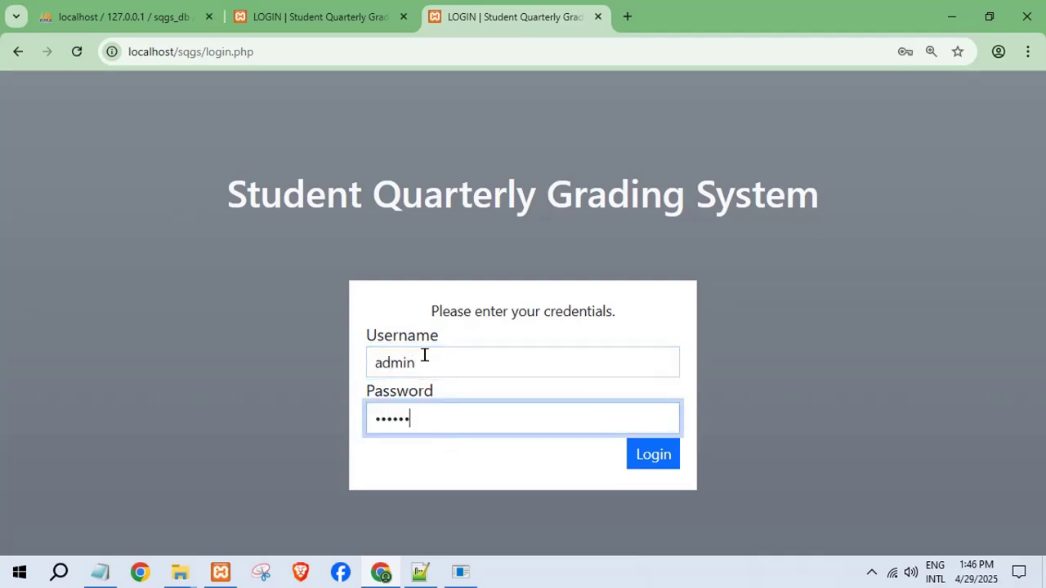
click(668, 460)
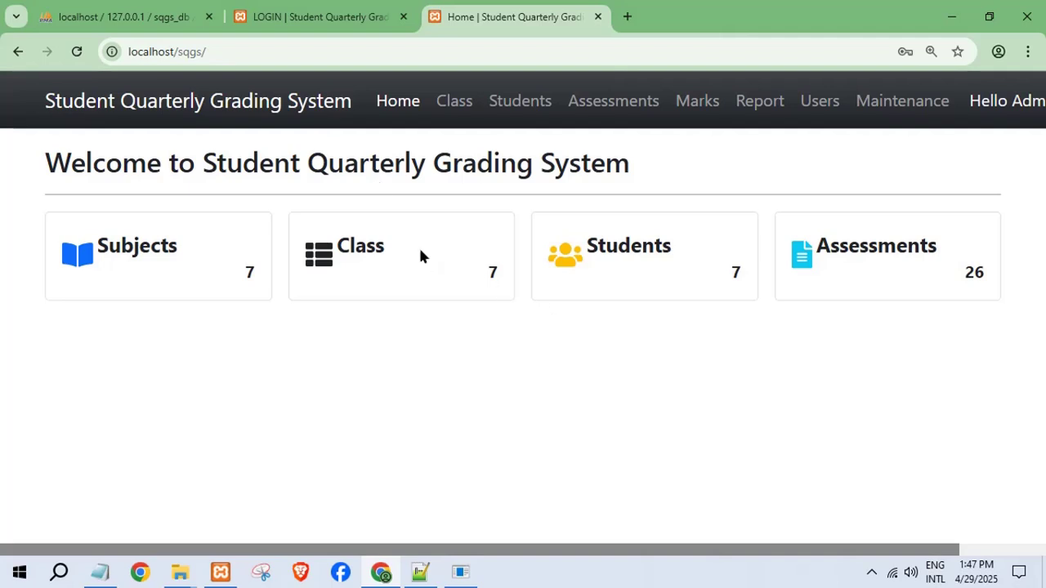
Visit the Class, Assessments, Marks, quarterly grade report, Users and Maintenance pages in turn
click(409, 104)
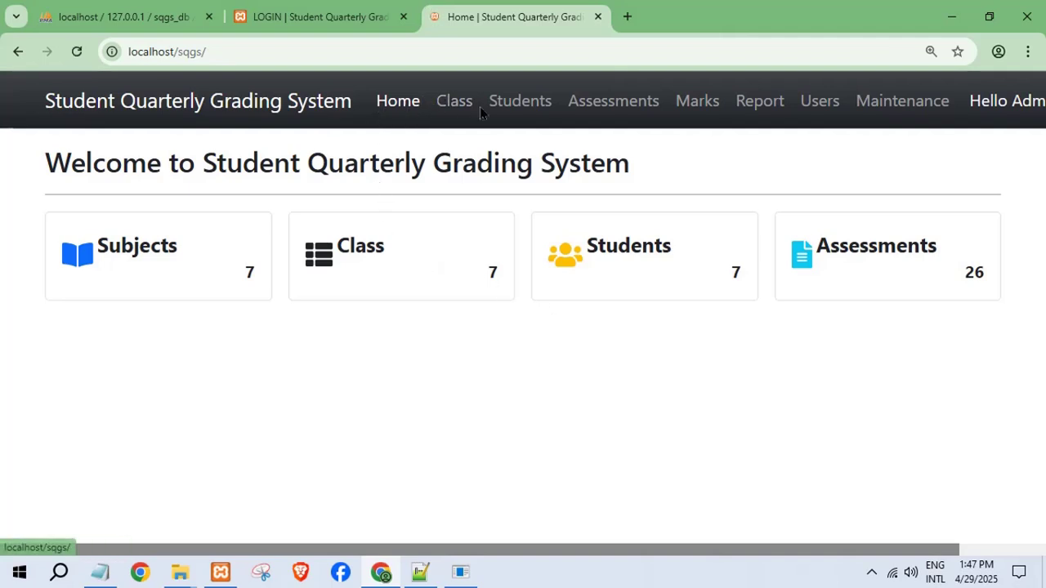
click(461, 105)
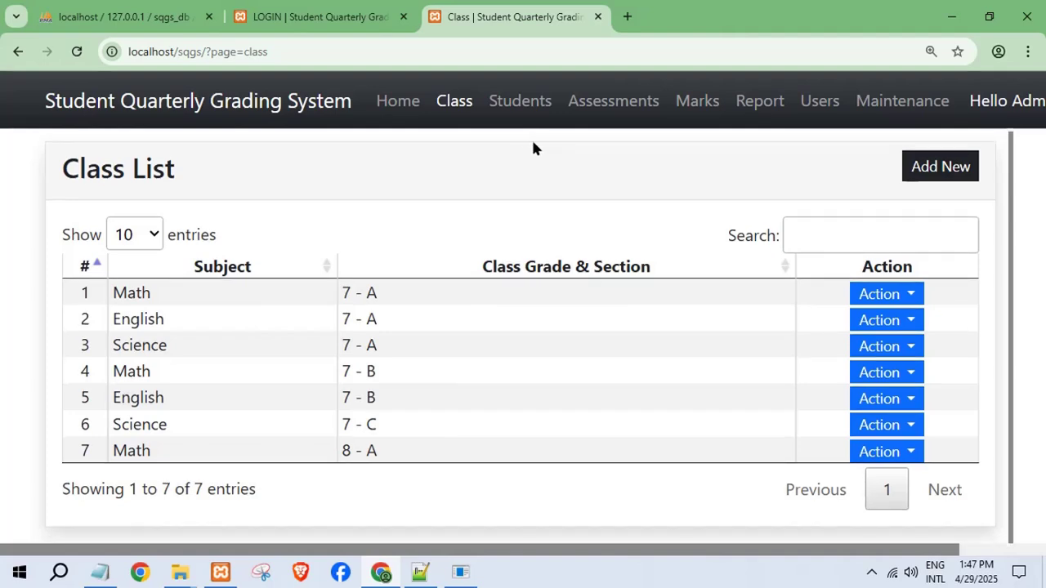
click(593, 110)
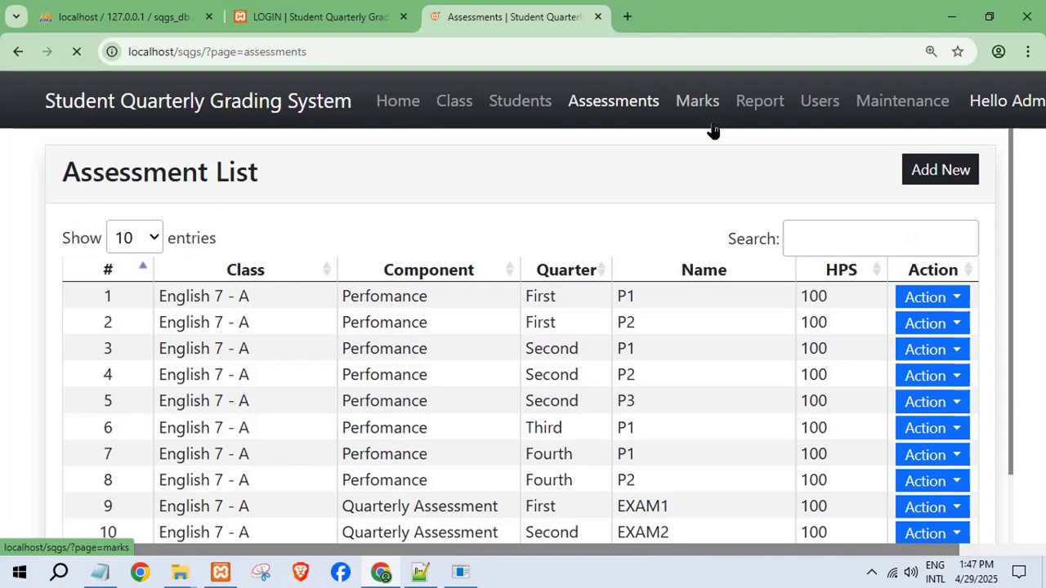
click(709, 118)
click(760, 106)
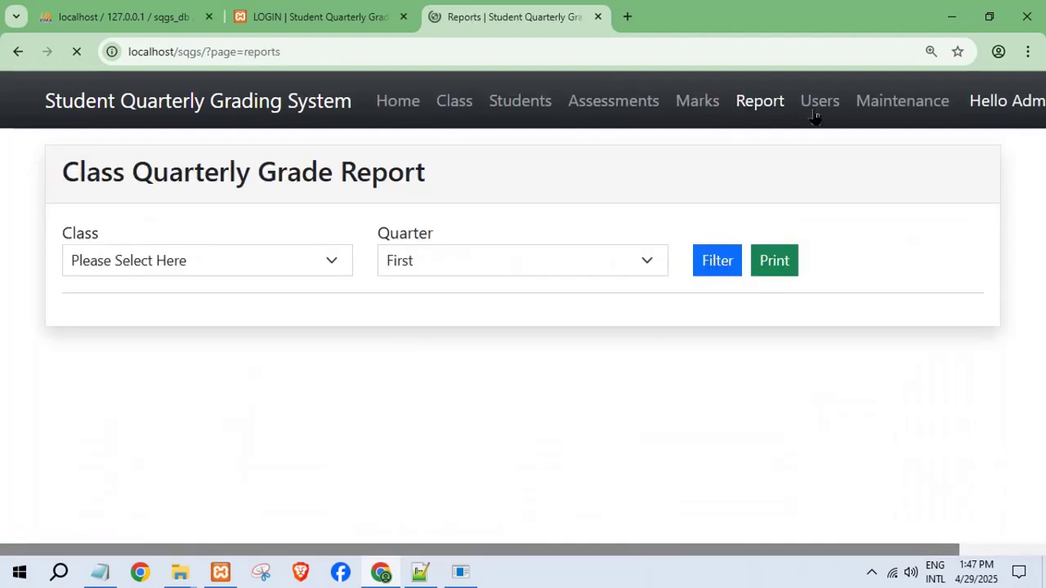
click(818, 110)
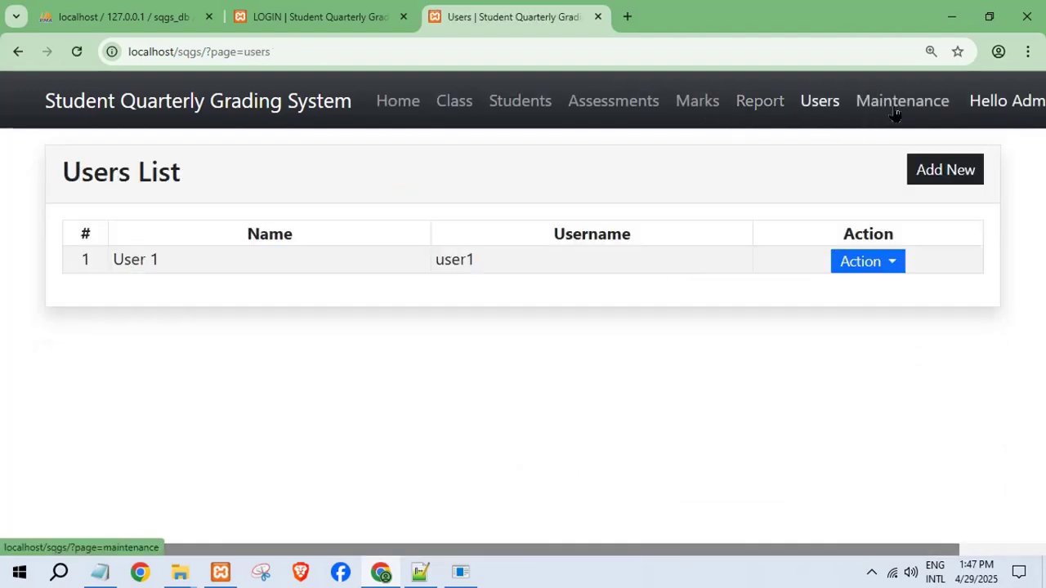
click(895, 110)
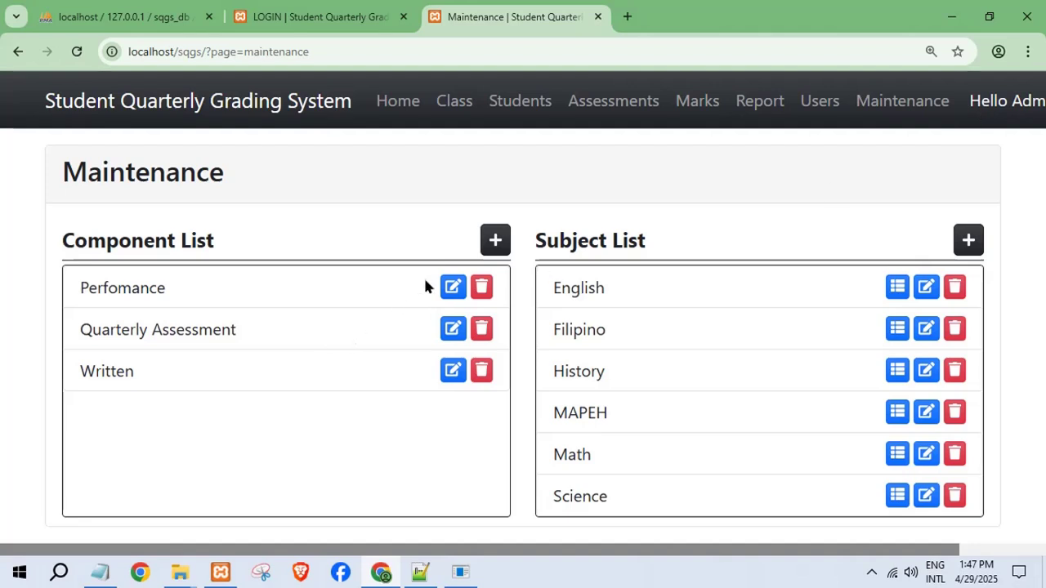
Check the admin account management page, then return to the home dashboard
click(1031, 113)
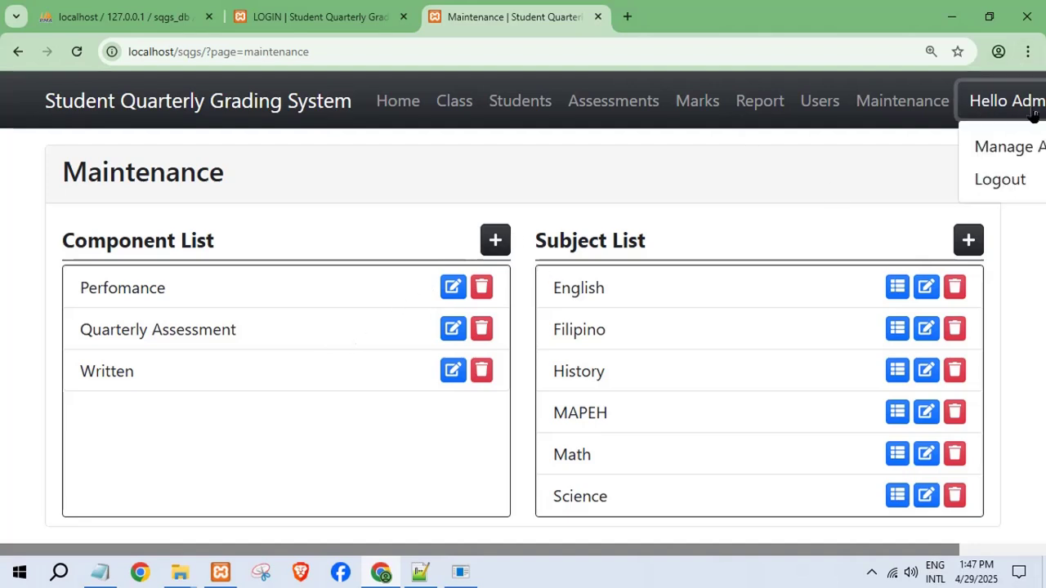
click(985, 155)
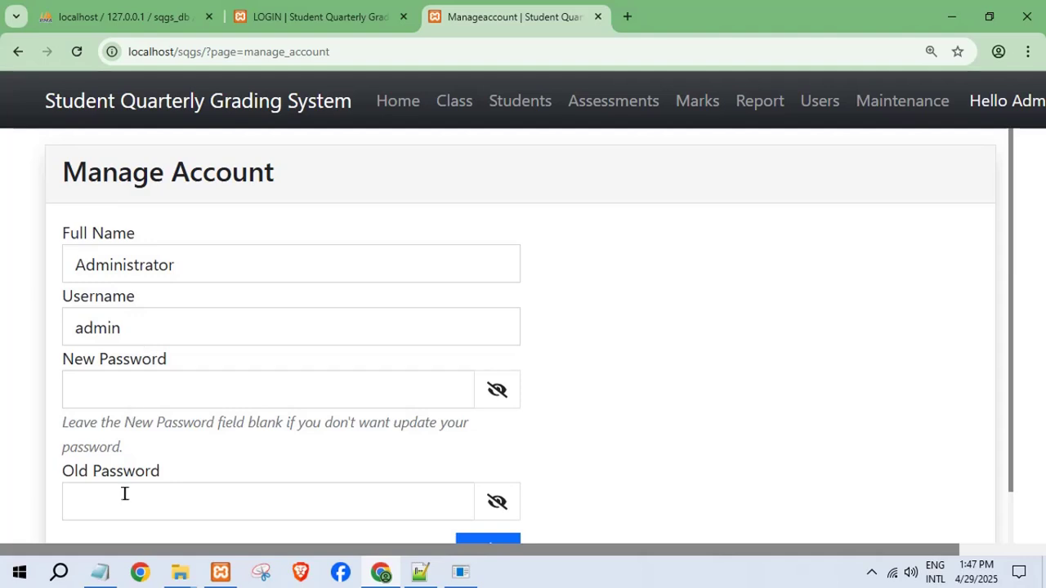
click(111, 482)
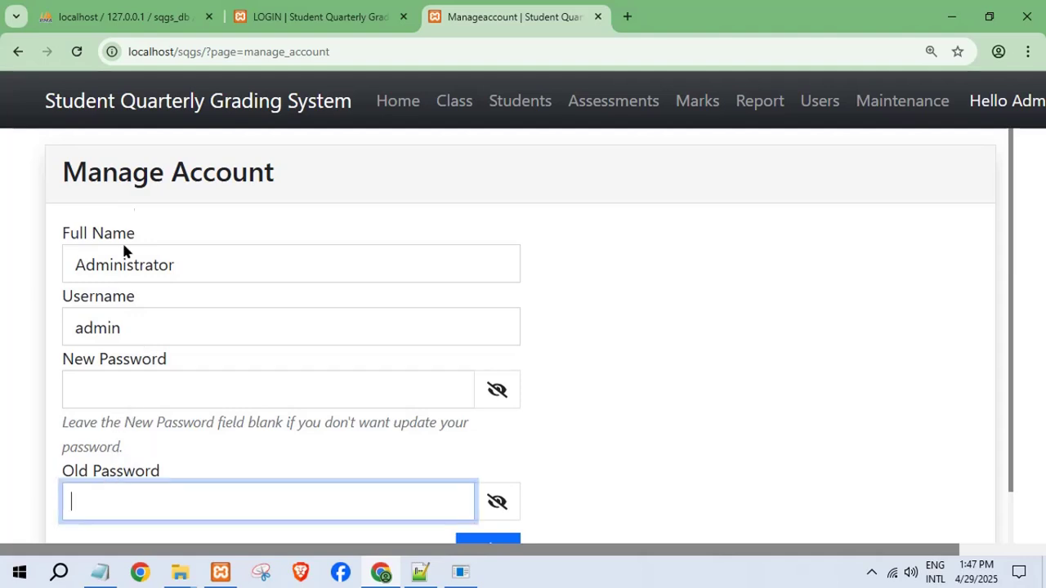
click(171, 101)
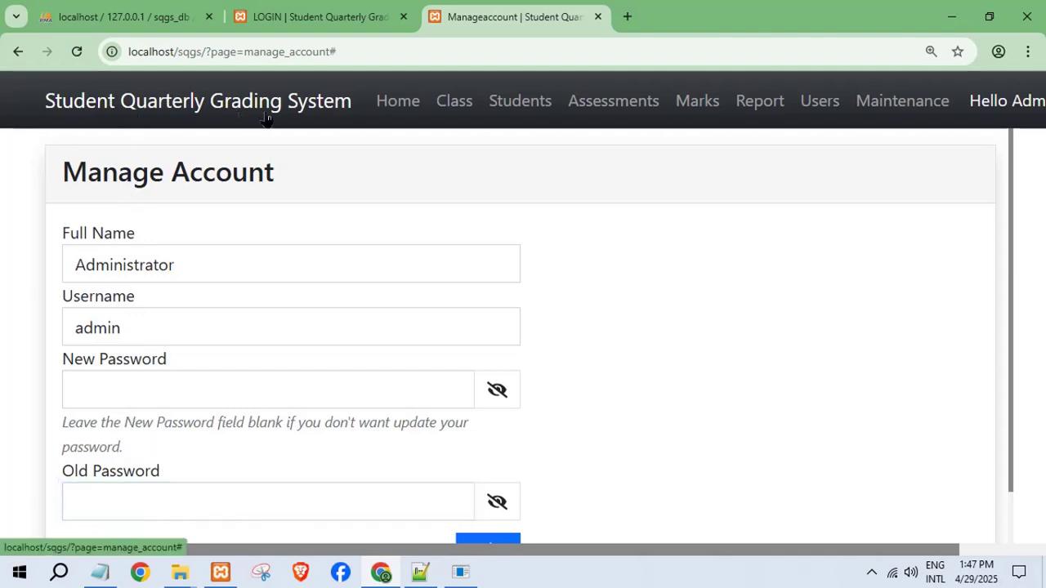
click(417, 103)
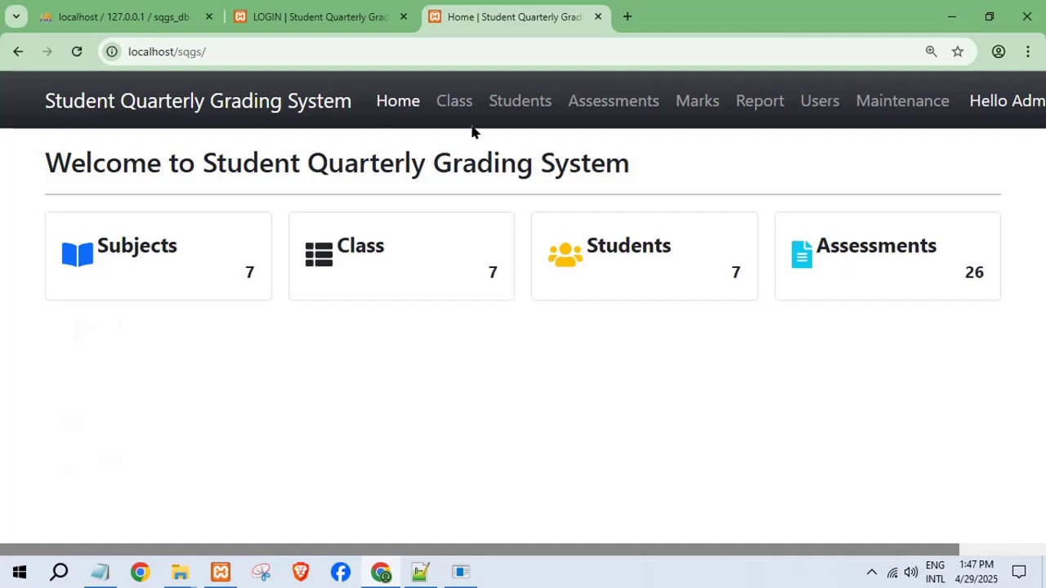
Add a student named test1 in class English 7 - B from the Students page
click(518, 111)
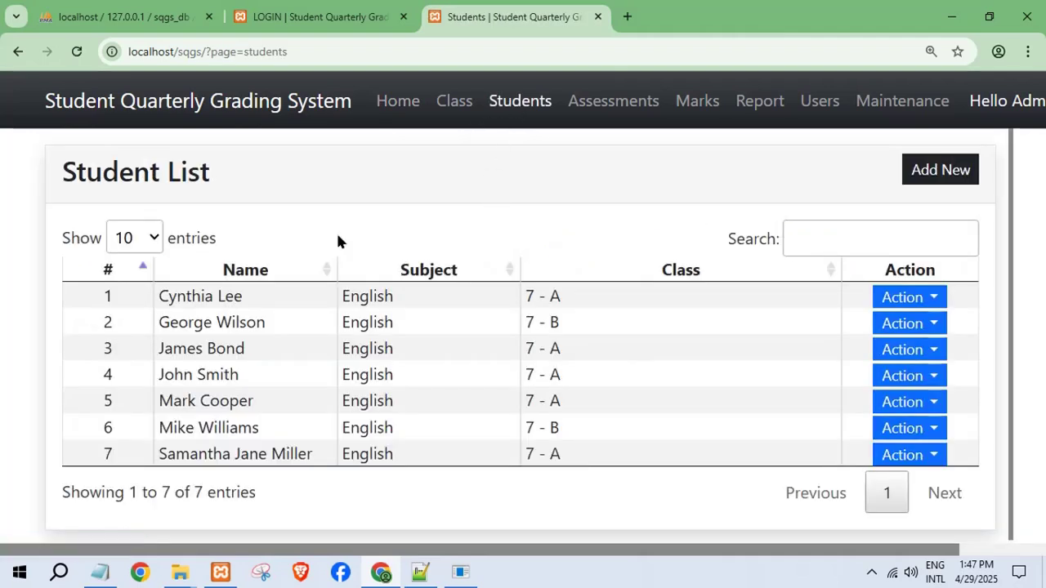
click(938, 166)
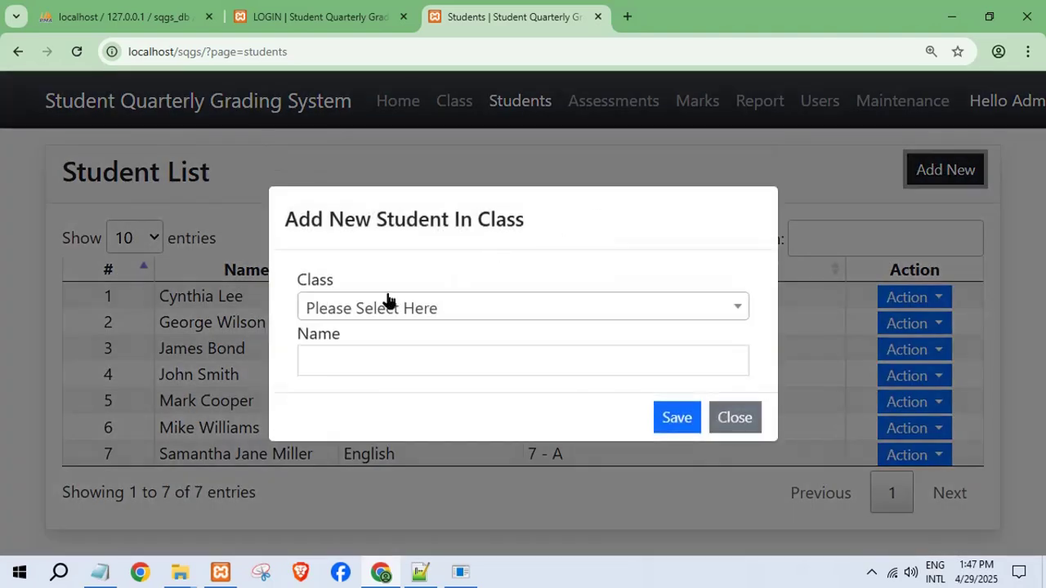
click(387, 308)
click(386, 442)
click(427, 361)
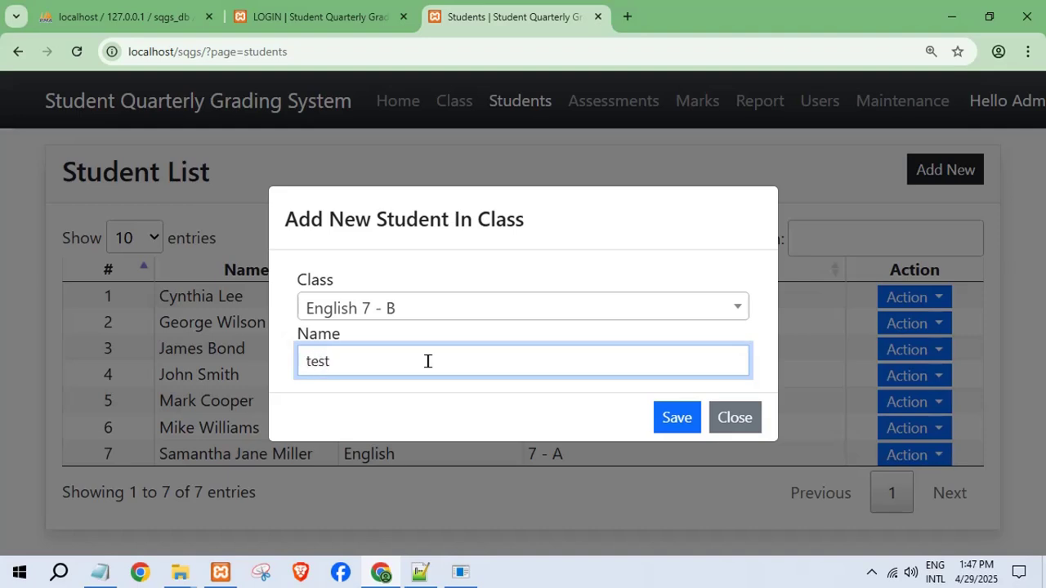
click(674, 424)
drag(371, 259, 514, 286)
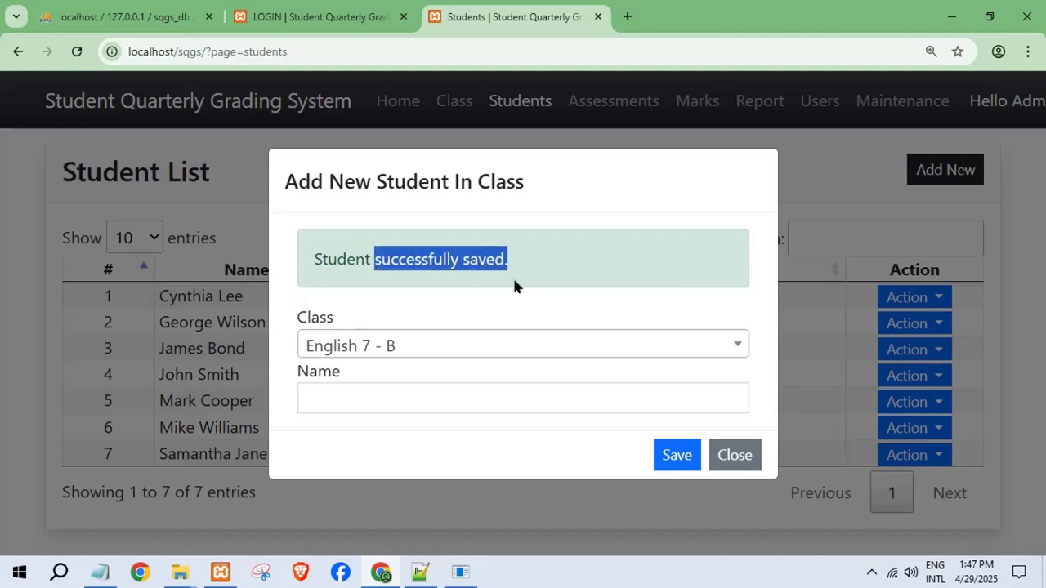
click(725, 461)
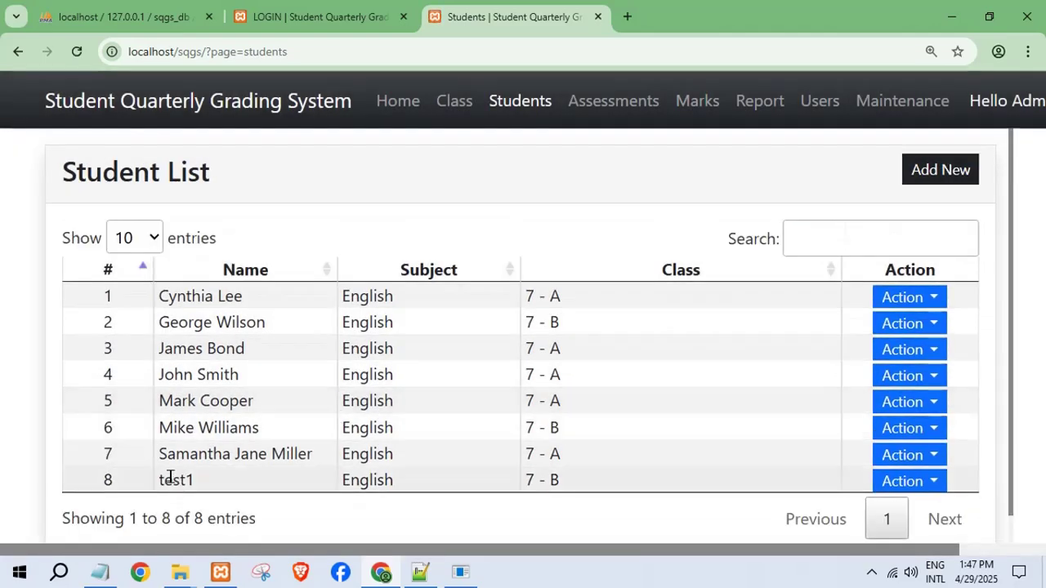
Open test1's edit form from row 8 and save it unchanged
click(933, 483)
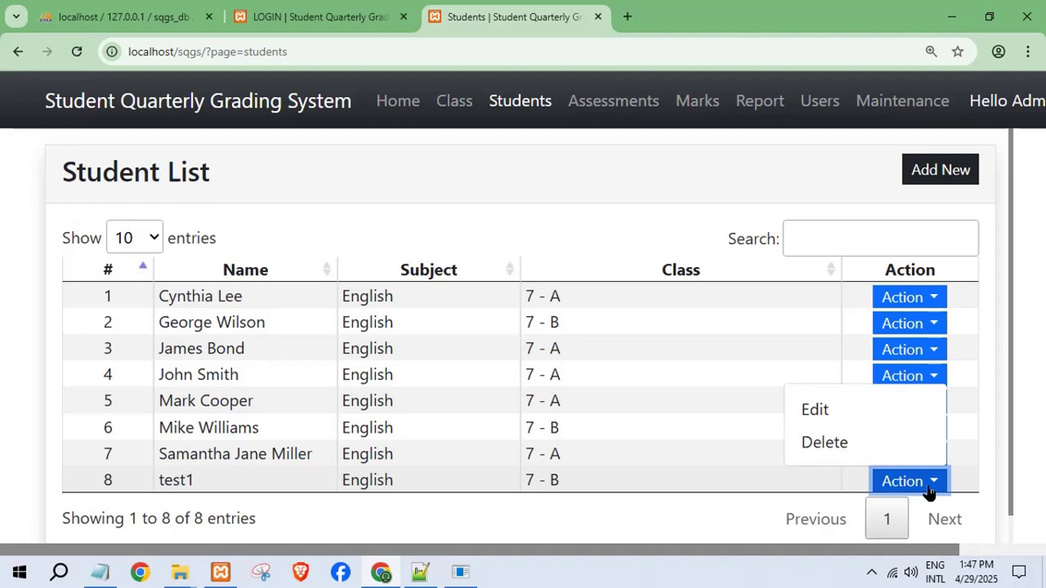
click(826, 419)
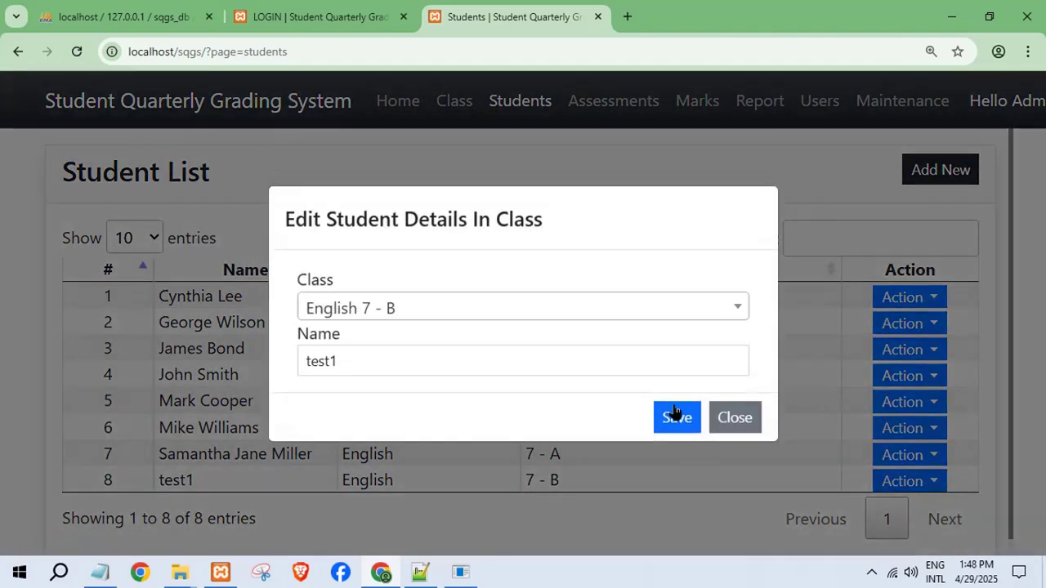
click(686, 424)
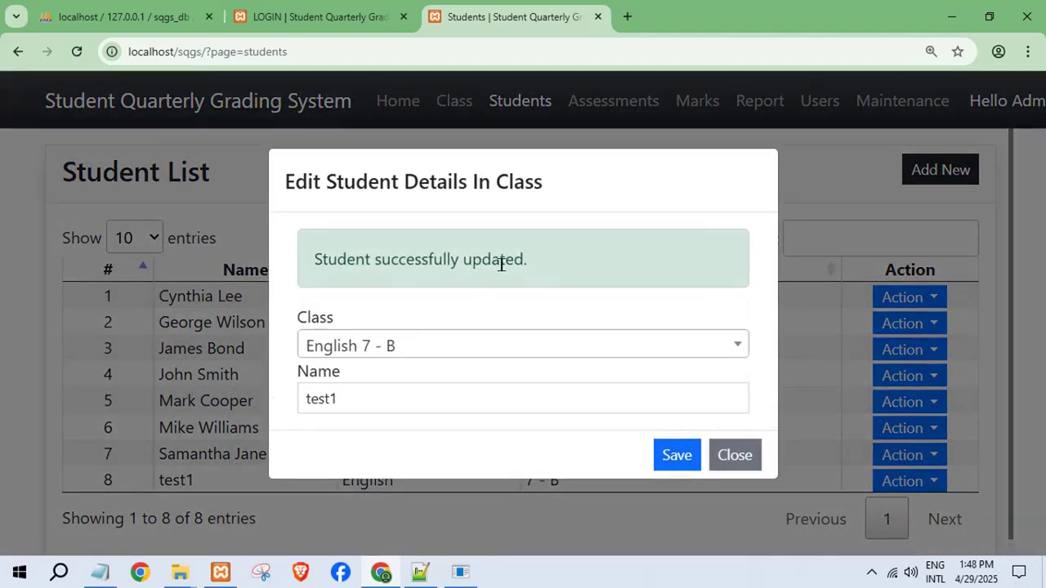
click(723, 457)
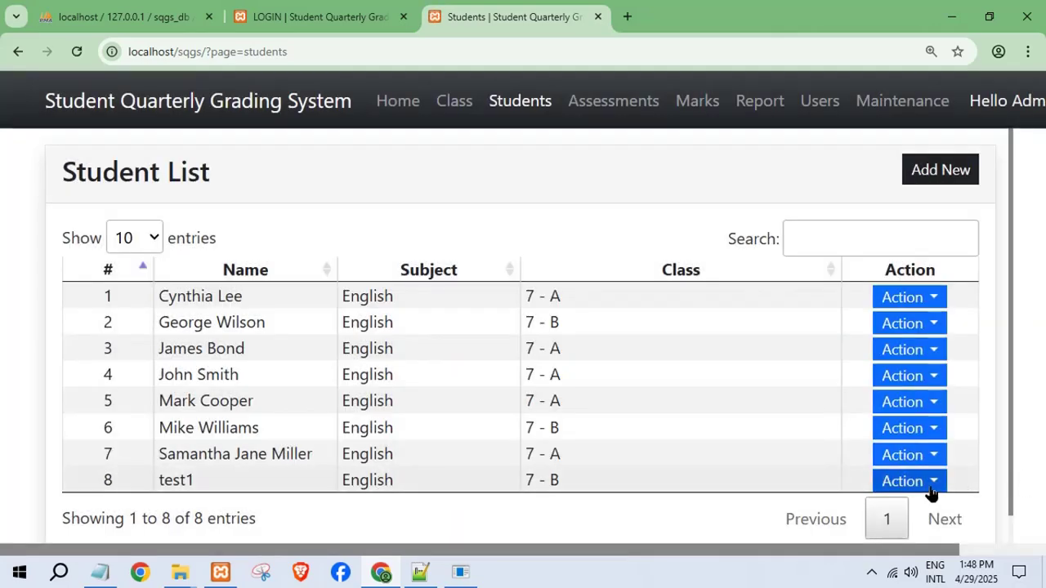
Delete student test1 and confirm the deletion
click(932, 488)
click(820, 441)
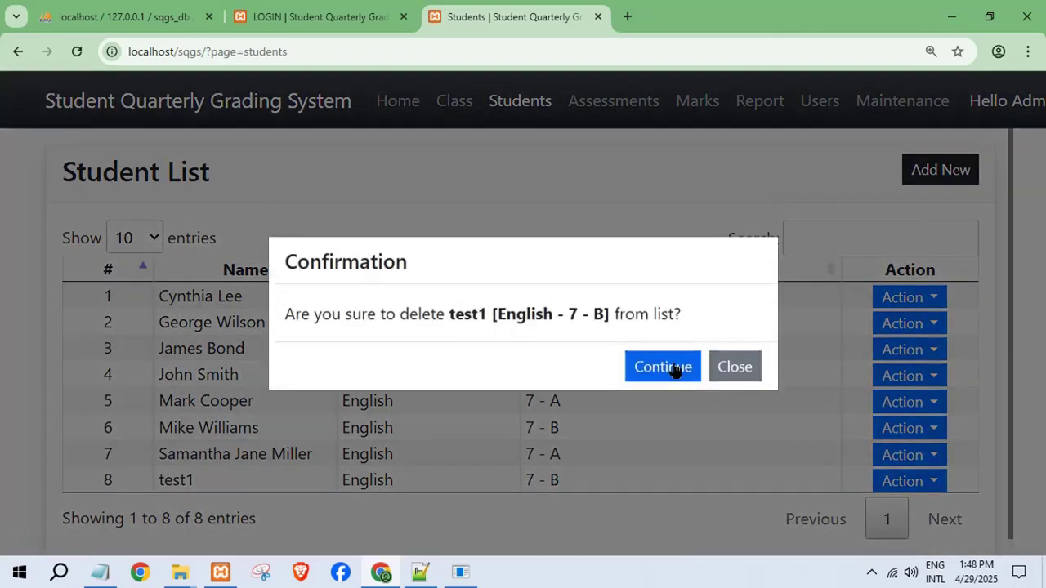
click(677, 369)
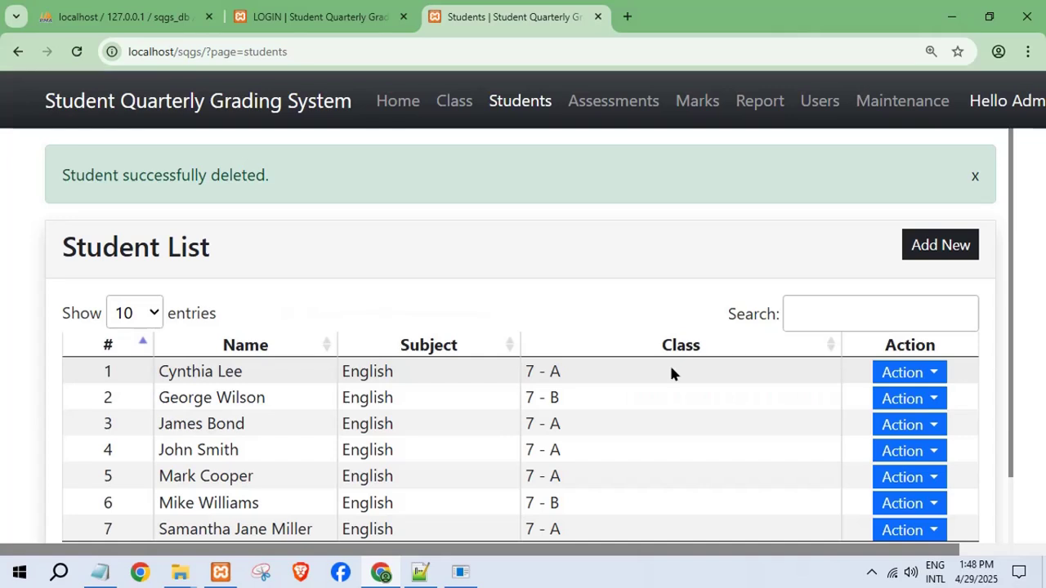
Go to the Home dashboard, glance at index.php in Notepad++, then minimize it
click(405, 109)
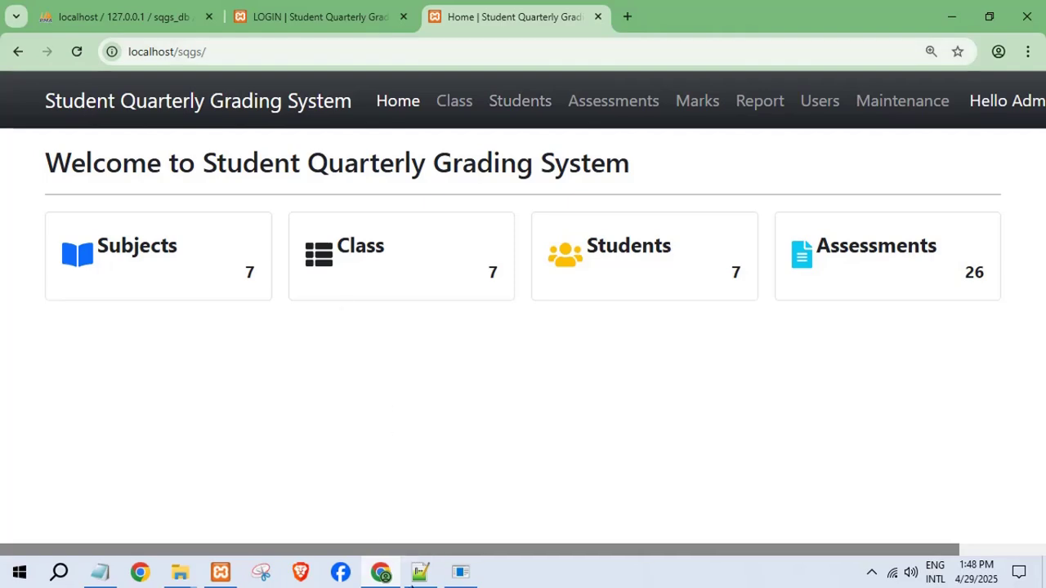
click(419, 572)
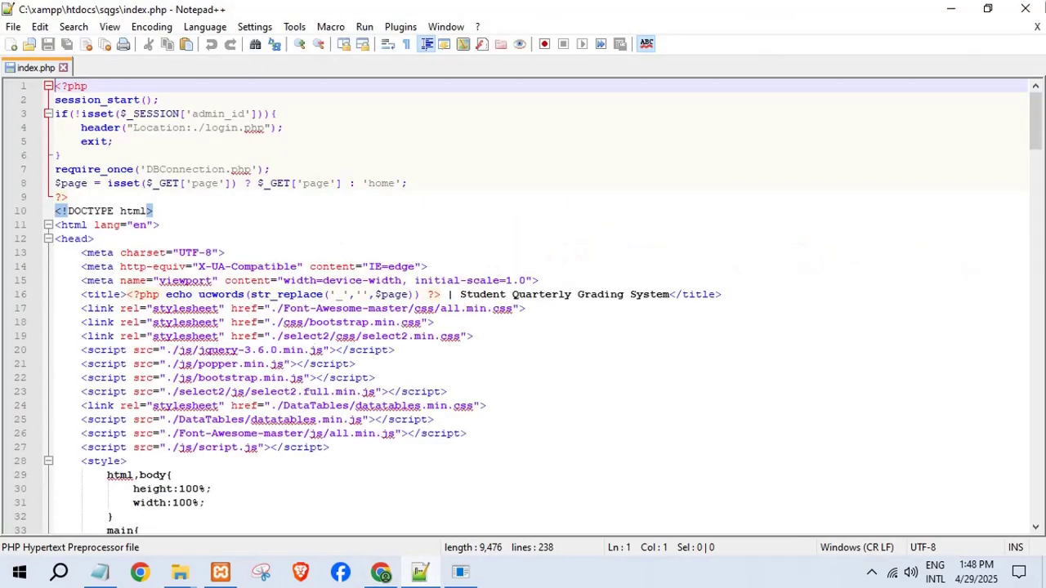
click(951, 8)
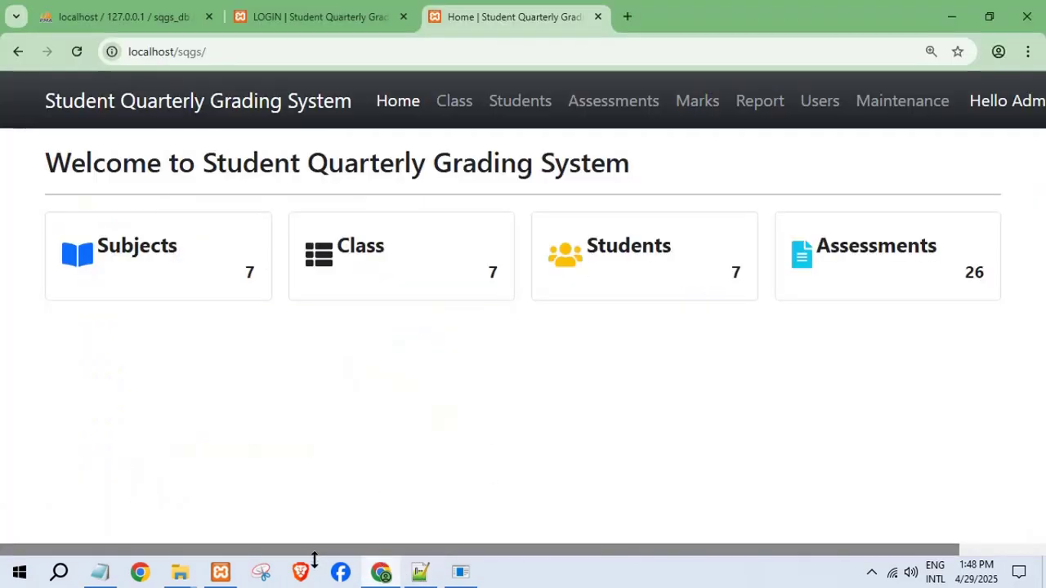
mouse_move(183, 572)
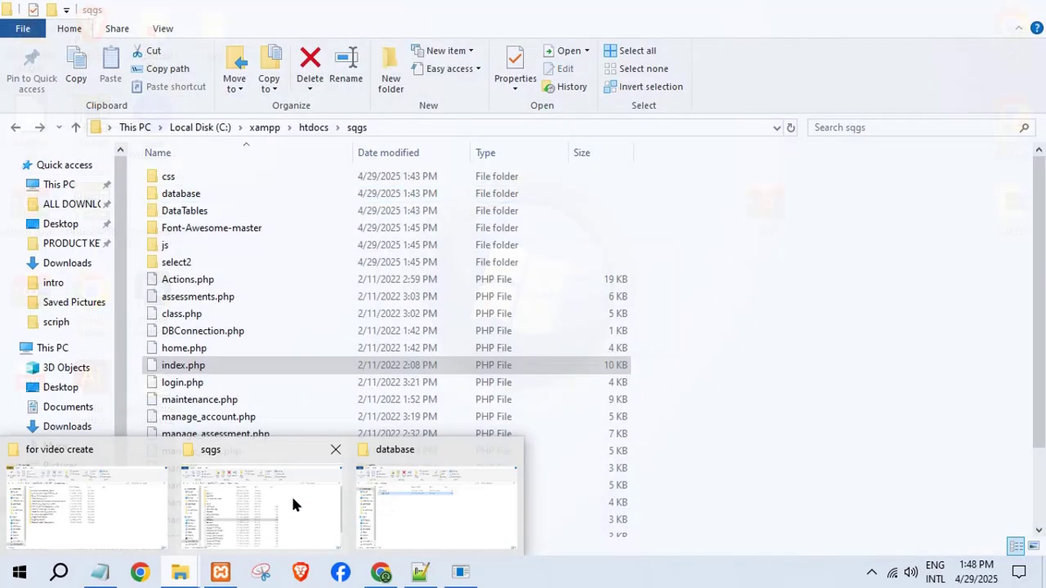
click(291, 494)
scroll(316, 365, down, 1)
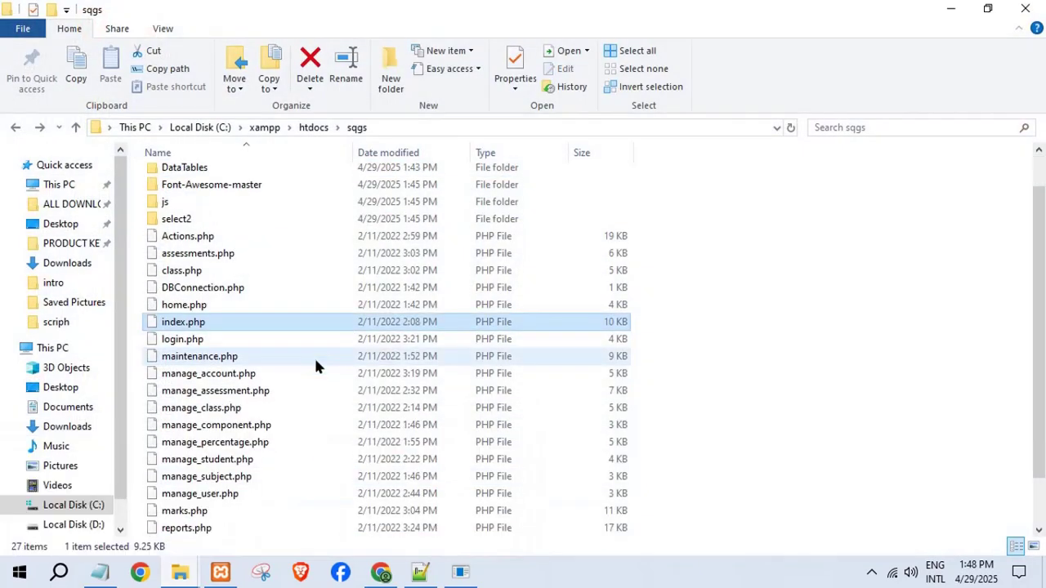
scroll(315, 364, up, 1)
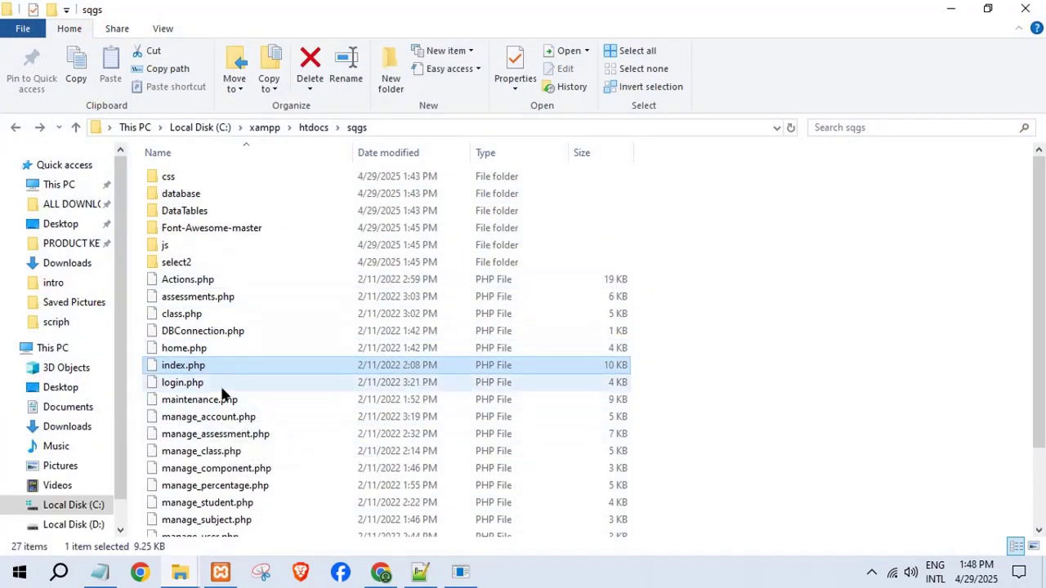
scroll(210, 448, down, 2)
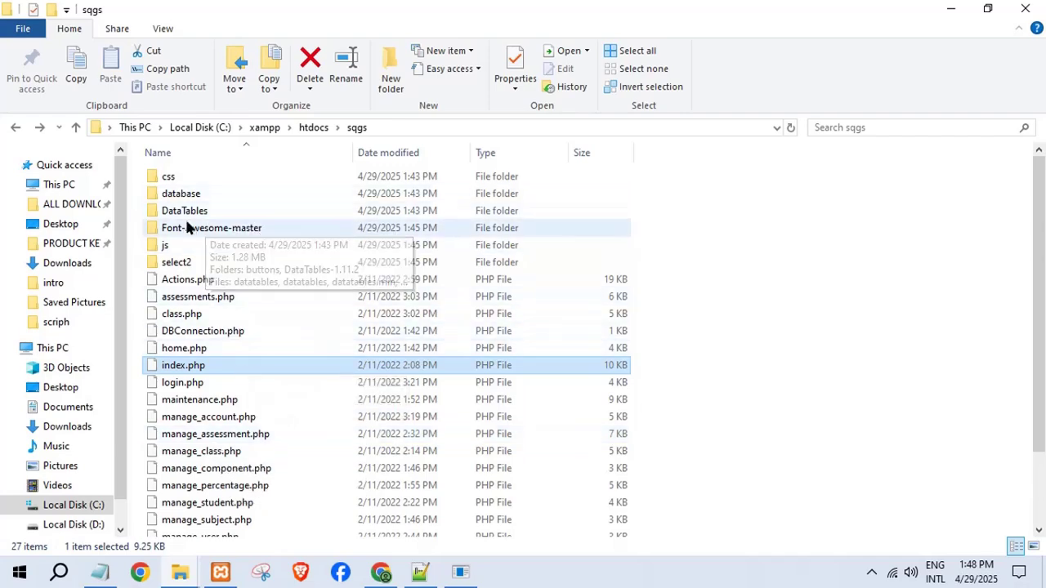
click(16, 128)
click(954, 12)
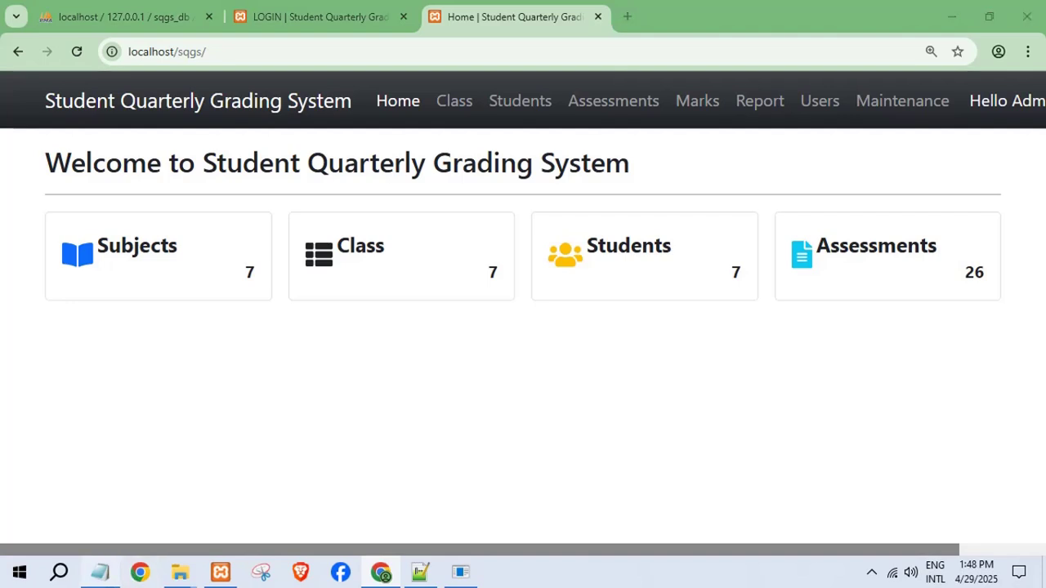
Overwrite the login lines in the Notepad note with 'thanks' and minimize it
click(100, 572)
drag(382, 311, 205, 267)
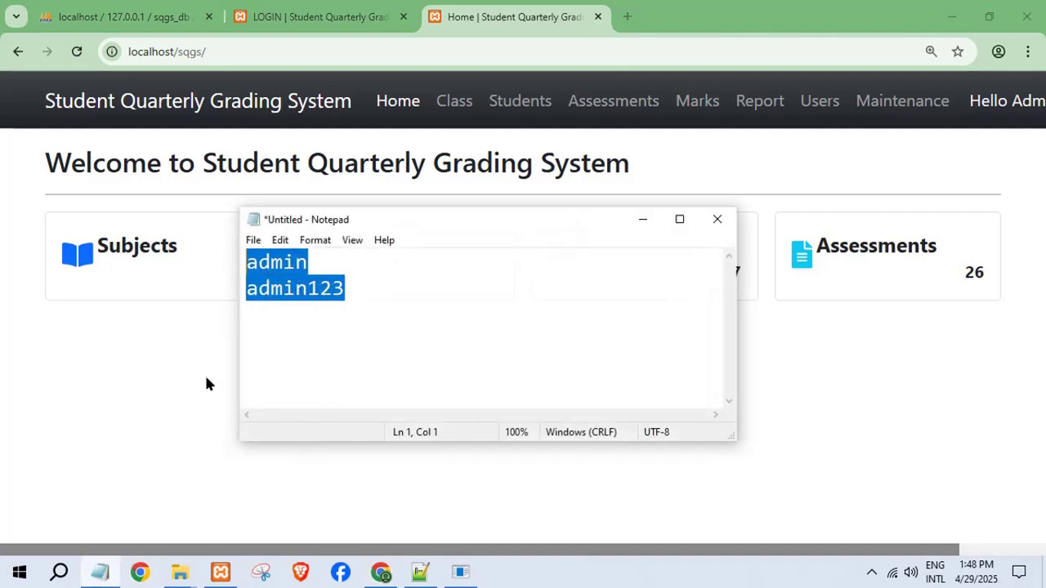
text(than)
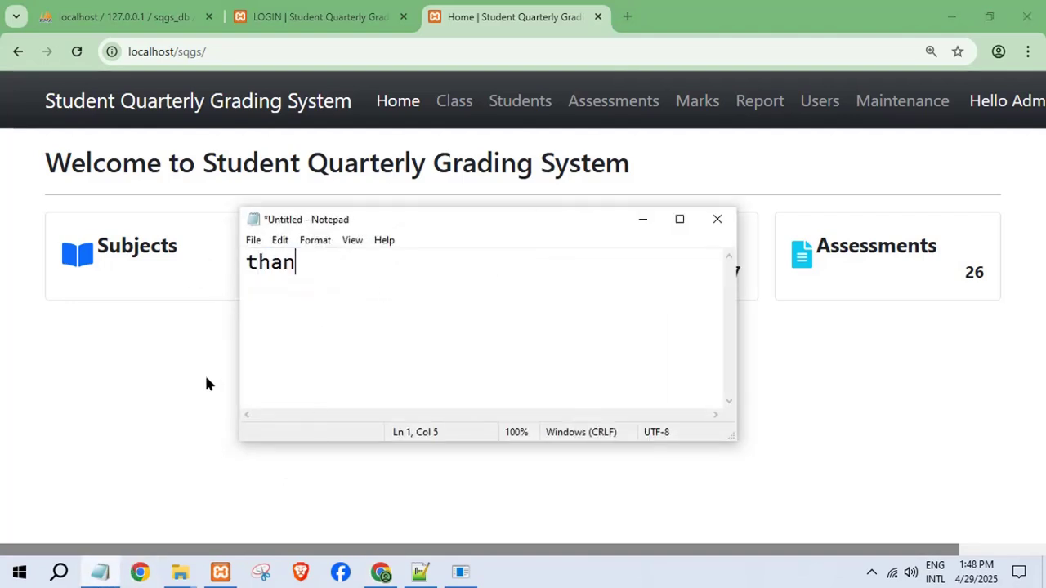
text(ks)
click(643, 219)
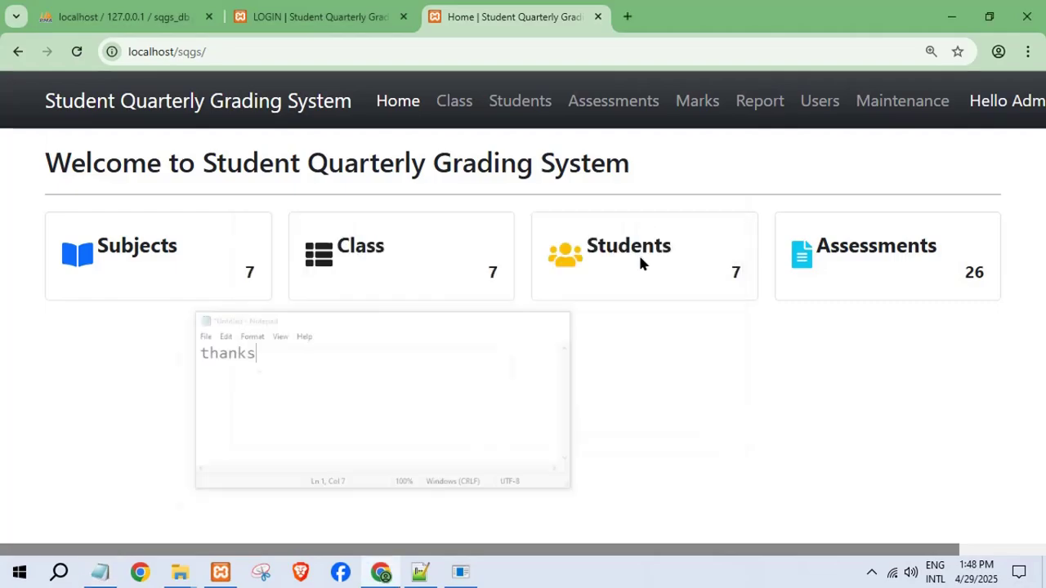